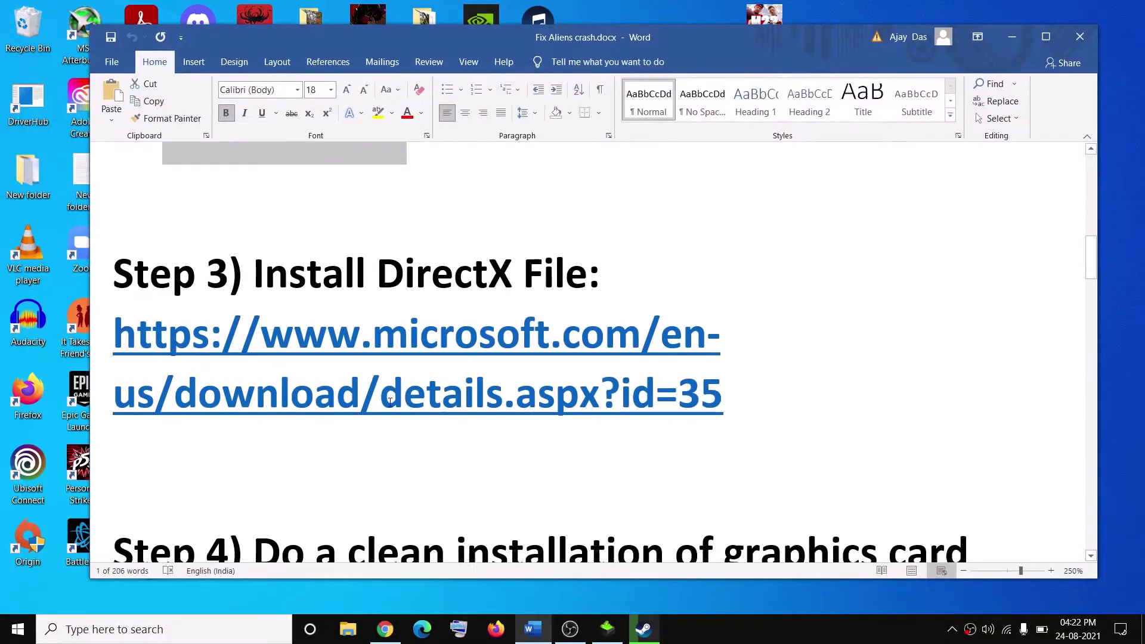
Show the DirectX End-User Runtime Web Installer page from Step 3's link, then return to Step 4
{"action": "scroll", "coordinate": [485, 335], "scroll_direction": "up", "scroll_amount": 1}
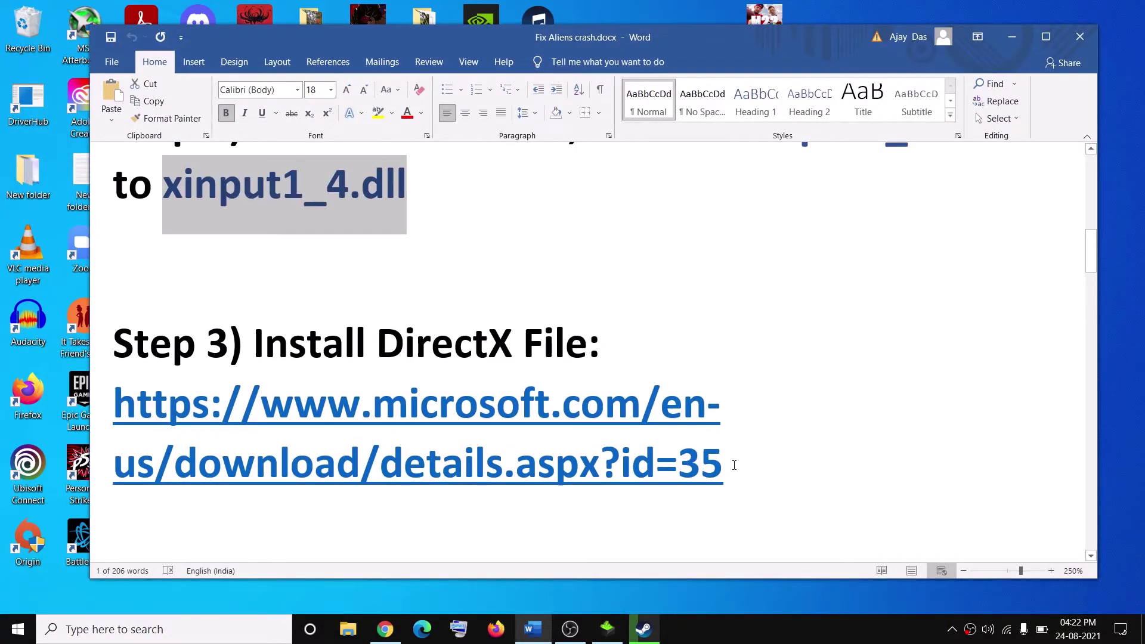
{"action": "triple_click", "coordinate": [735, 466]}
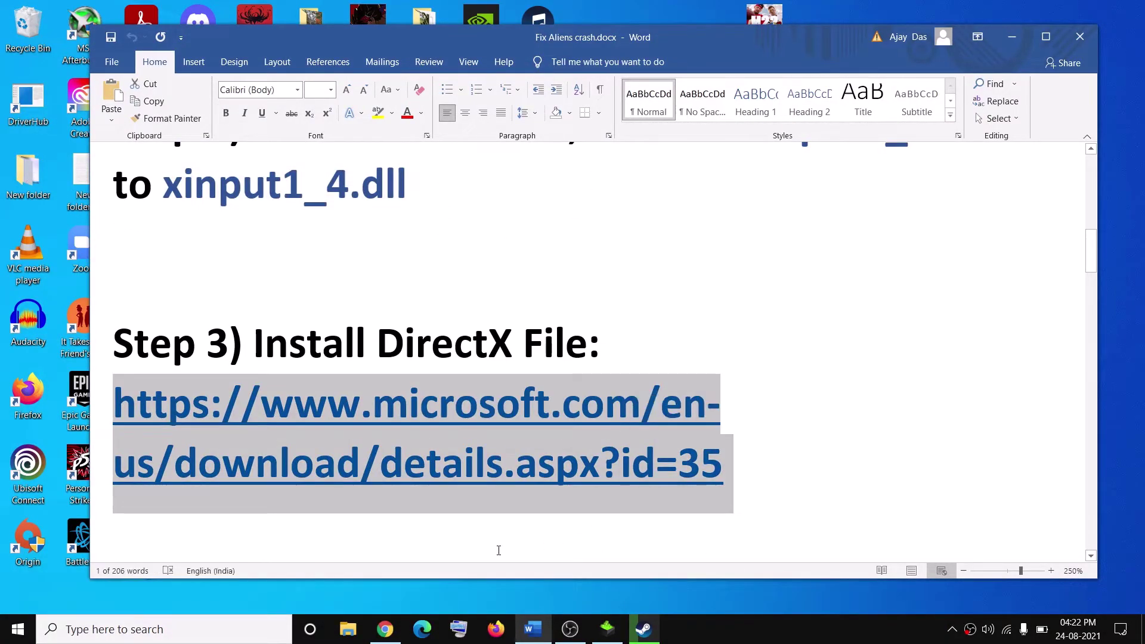
{"action": "left_click", "coordinate": [385, 630]}
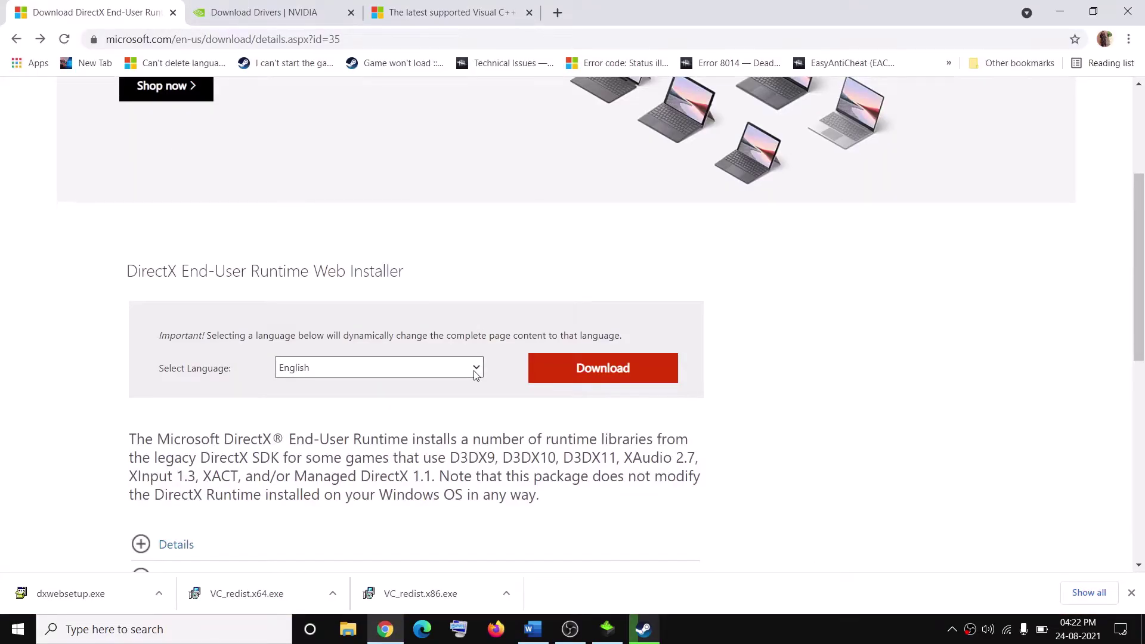
{"action": "scroll", "coordinate": [476, 374], "scroll_direction": "down", "scroll_amount": 1}
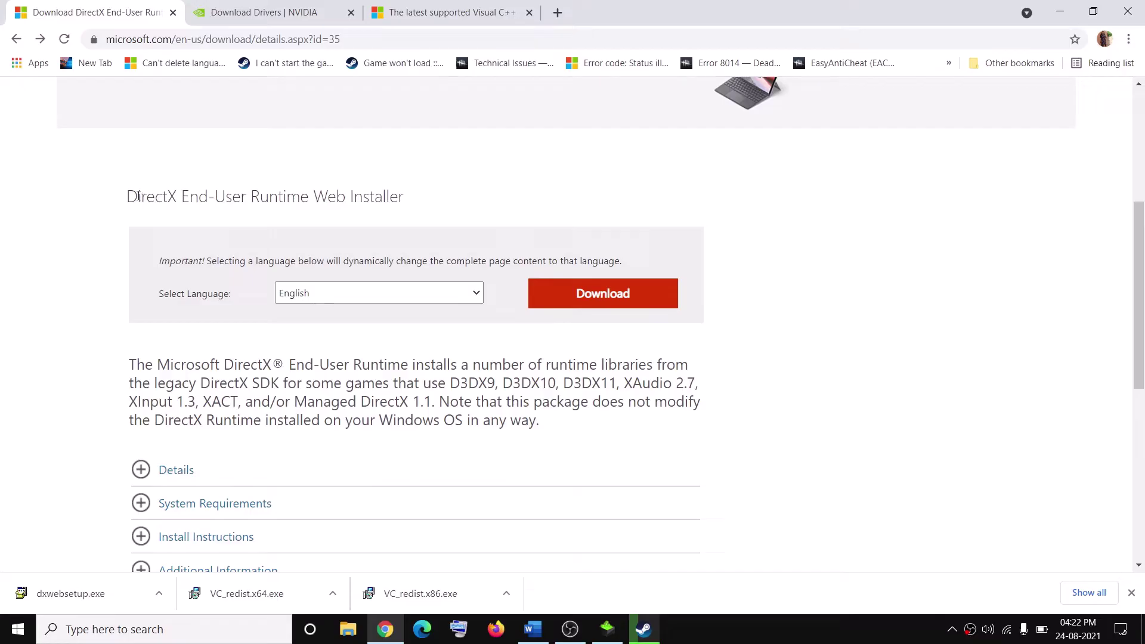
{"action": "left_click_drag", "start_coordinate": [203, 194], "coordinate": [208, 196]}
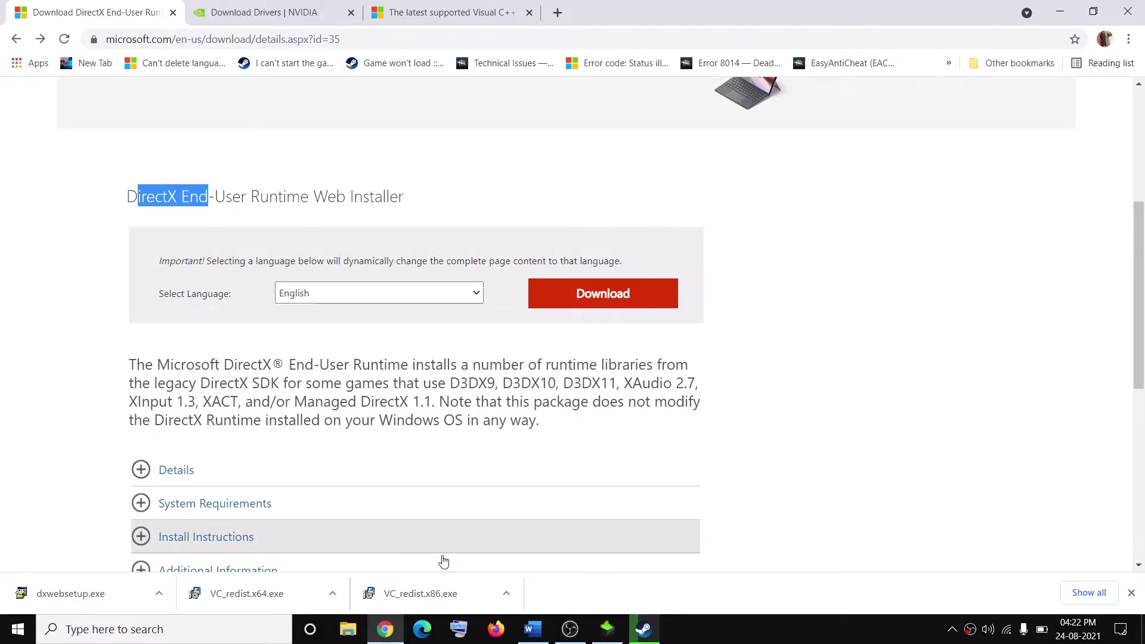
{"action": "left_click", "coordinate": [533, 631]}
{"action": "scroll", "coordinate": [454, 433], "scroll_direction": "down", "scroll_amount": 5}
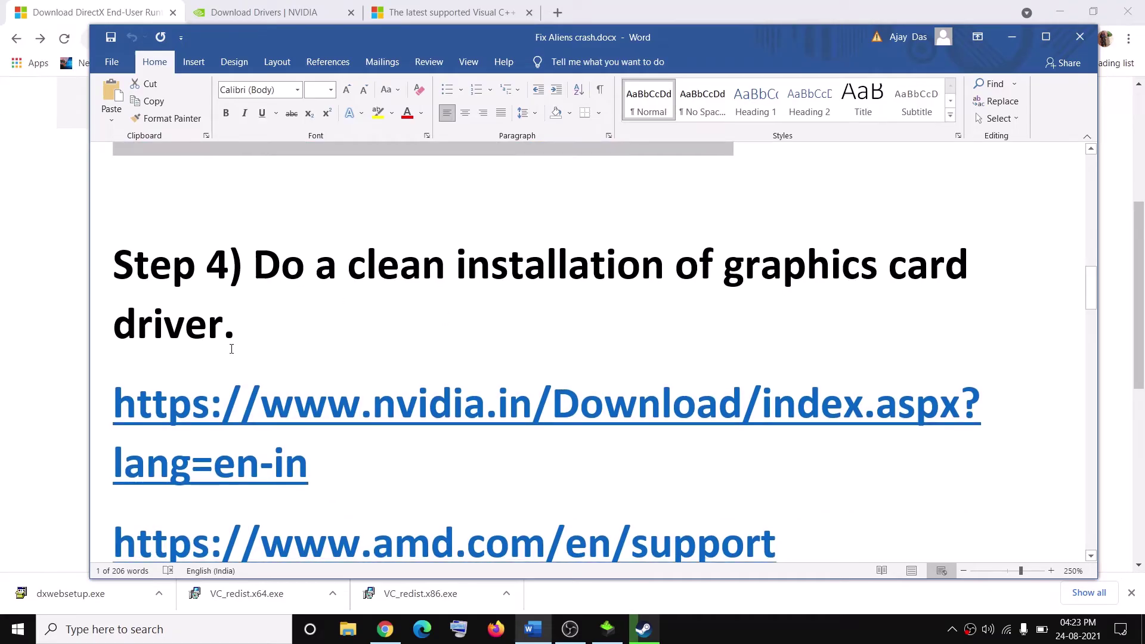
Select the NVIDIA link and search NVIDIA drivers for a GeForce GTX 1050 on Windows 10 64-bit
{"action": "scroll", "coordinate": [335, 404], "scroll_direction": "down", "scroll_amount": 1}
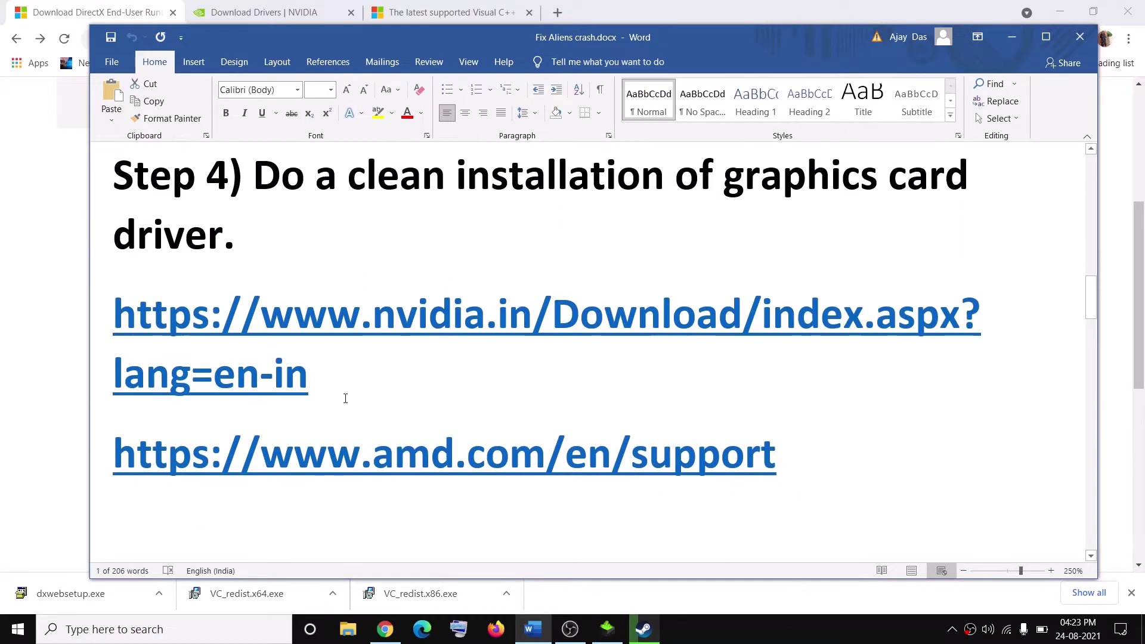
{"action": "triple_click", "coordinate": [335, 374]}
{"action": "triple_click", "coordinate": [286, 474]}
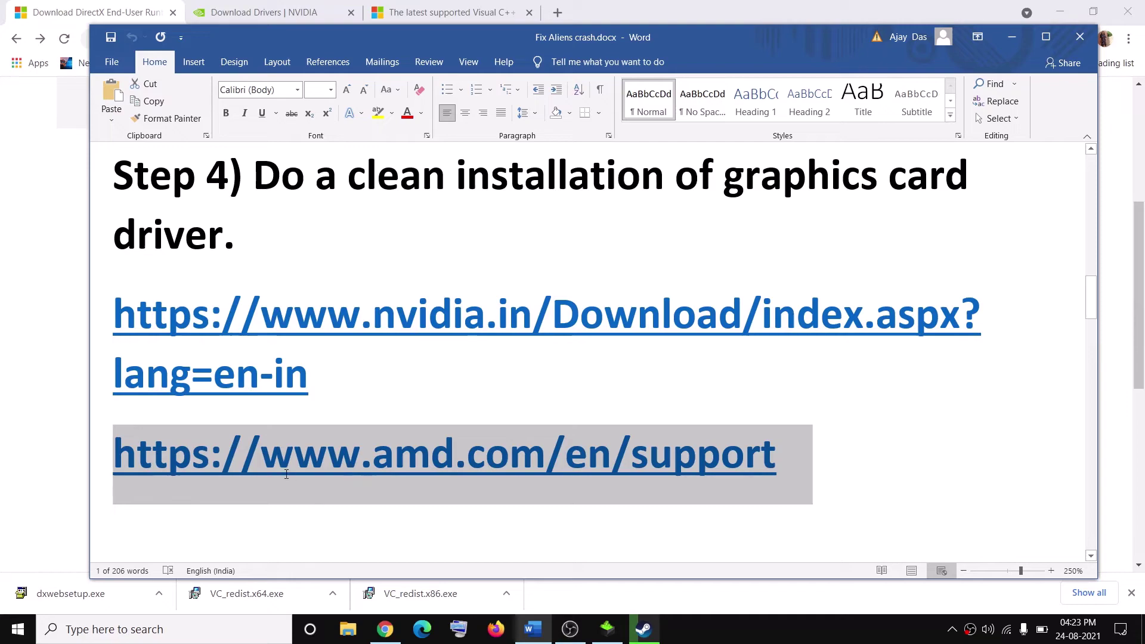
{"action": "left_click_drag", "start_coordinate": [314, 374], "coordinate": [173, 328]}
{"action": "left_click", "coordinate": [8, 349]}
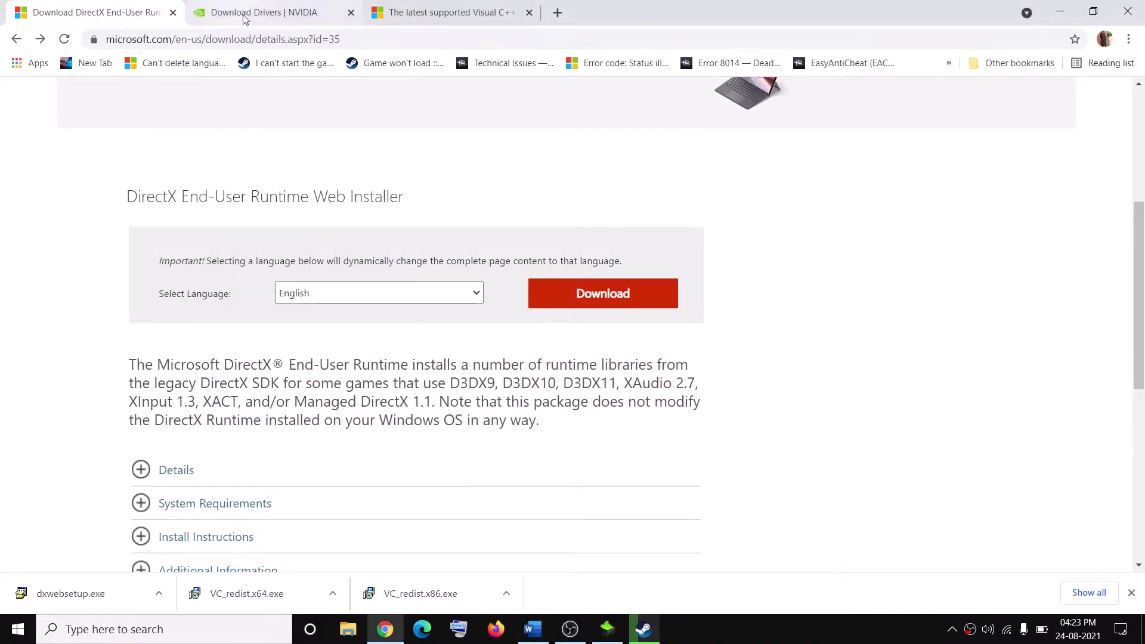
{"action": "left_click", "coordinate": [246, 13]}
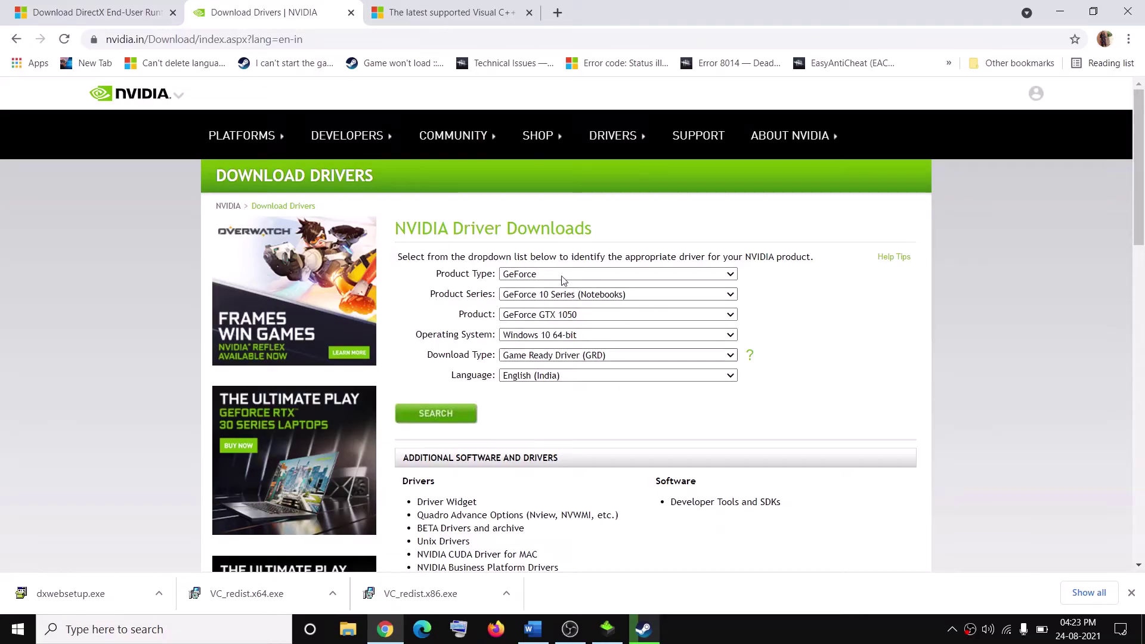
{"action": "left_click", "coordinate": [476, 419]}
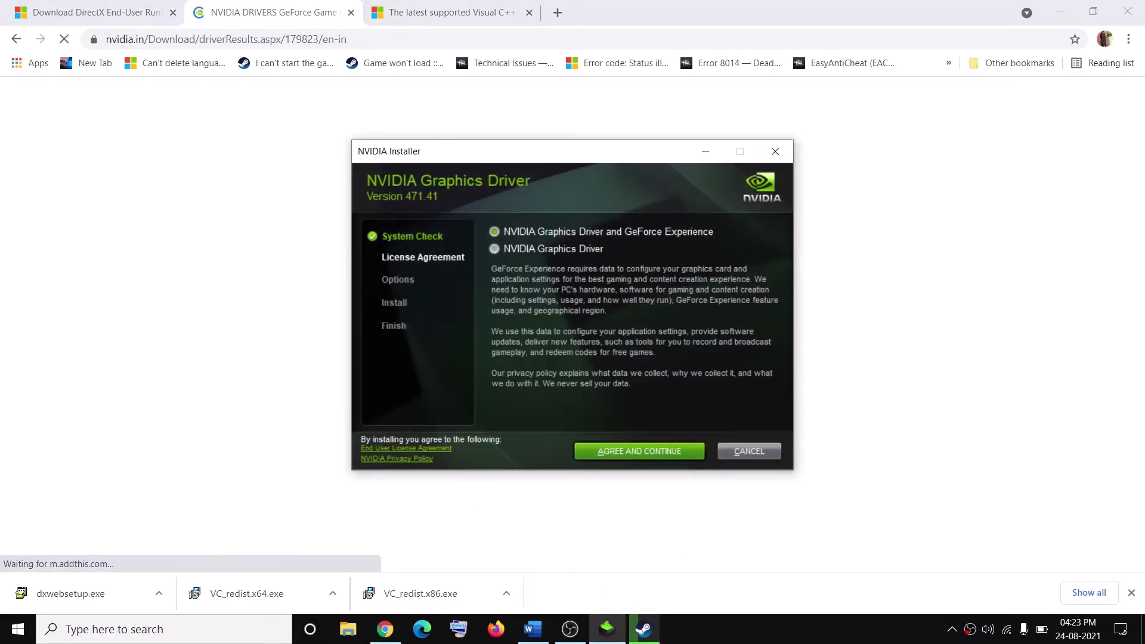
Accept the NVIDIA licence and choose a Custom (Advanced) install of driver 471.41, then return to Word
{"action": "left_click", "coordinate": [619, 453]}
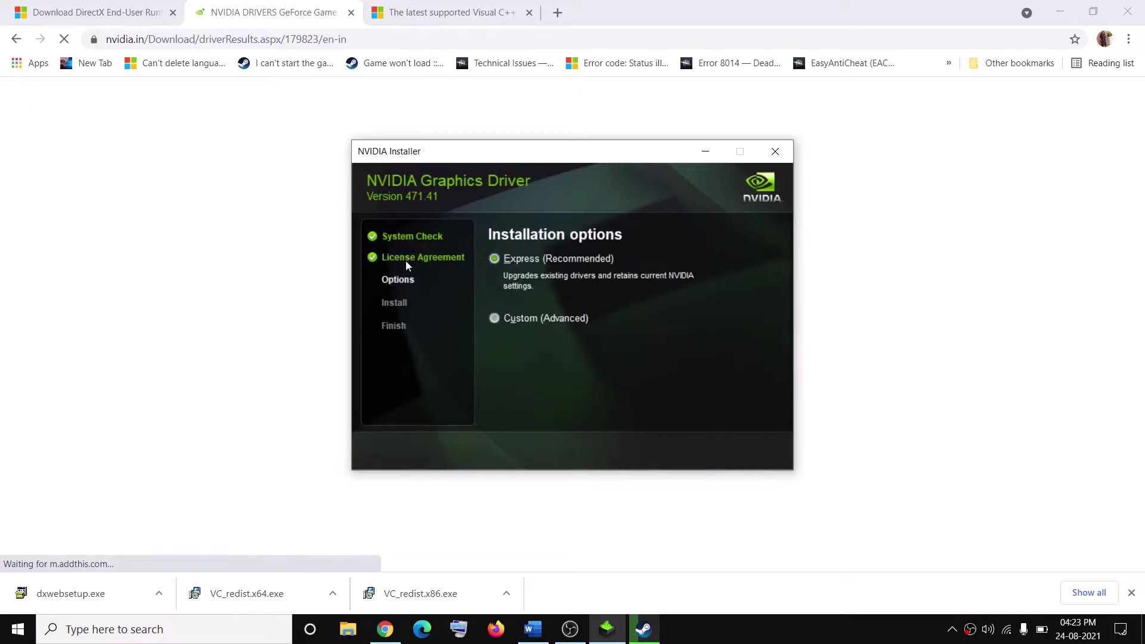
{"action": "left_click", "coordinate": [496, 320]}
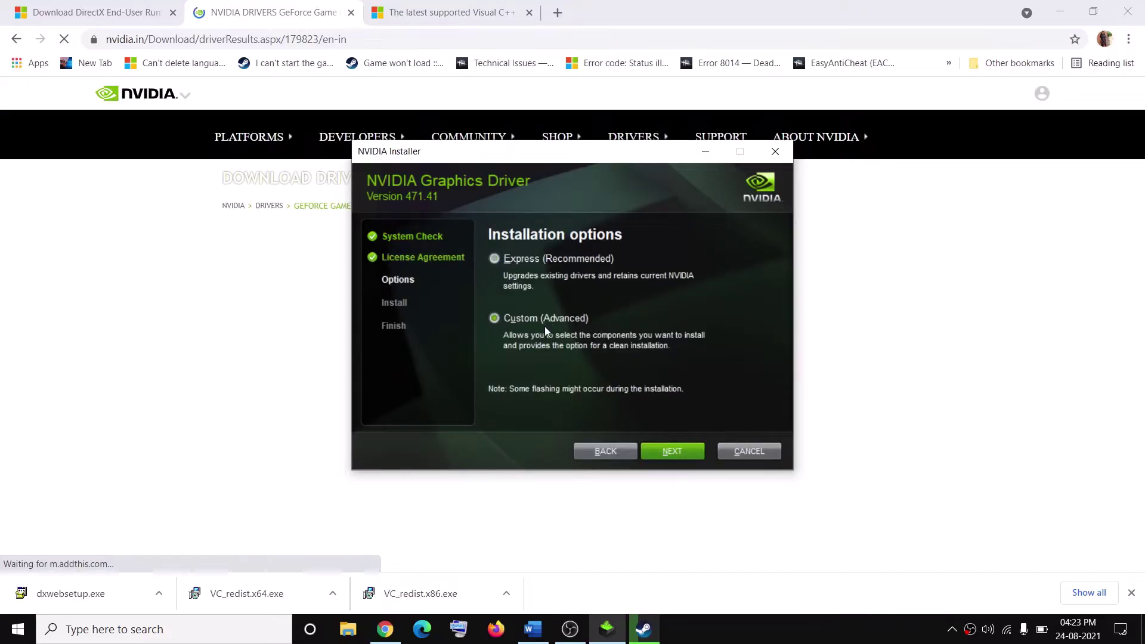
{"action": "left_click", "coordinate": [686, 452]}
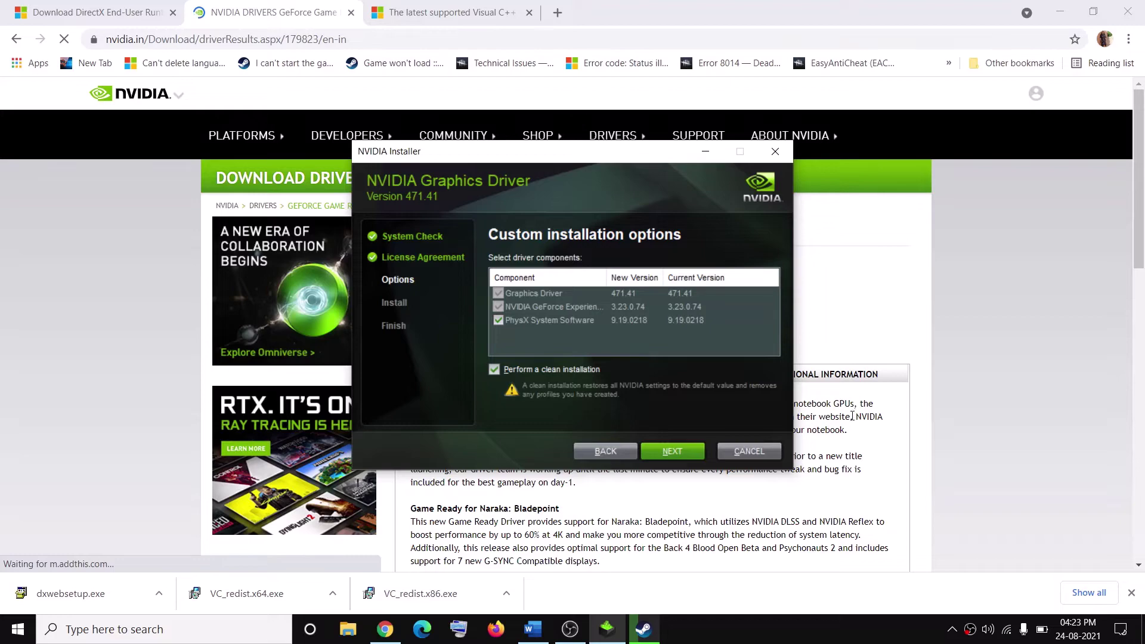
{"action": "left_click", "coordinate": [384, 630]}
{"action": "left_click", "coordinate": [533, 630]}
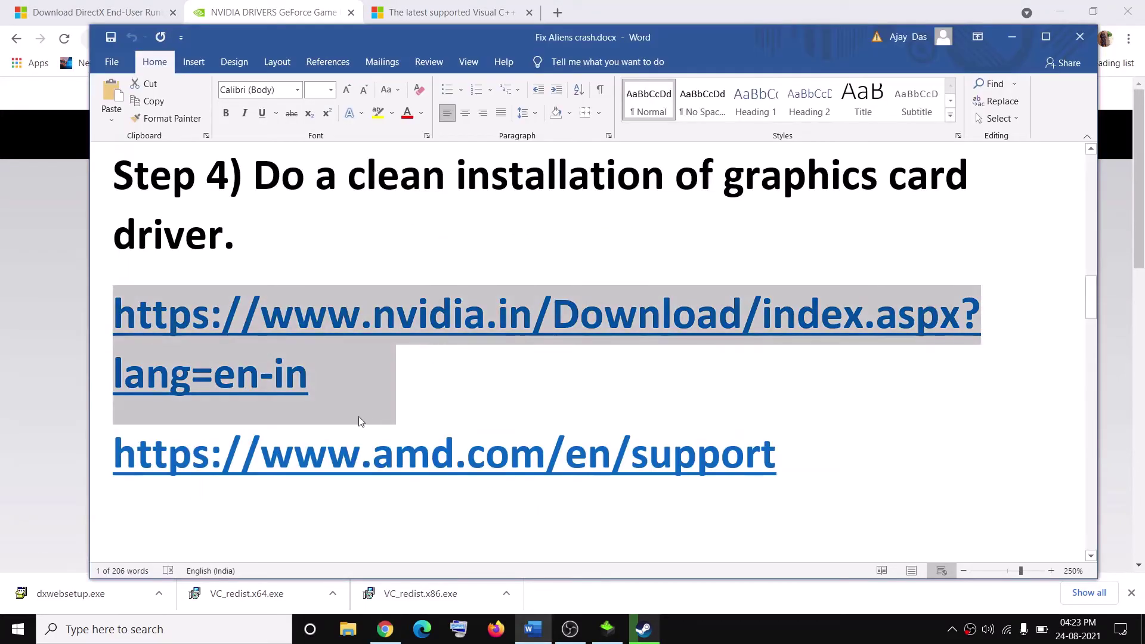
Highlight Step 5's dual graphics card instruction in the guide
{"action": "scroll", "coordinate": [359, 416], "scroll_direction": "down", "scroll_amount": 5}
{"action": "left_click_drag", "start_coordinate": [272, 354], "coordinate": [930, 352]}
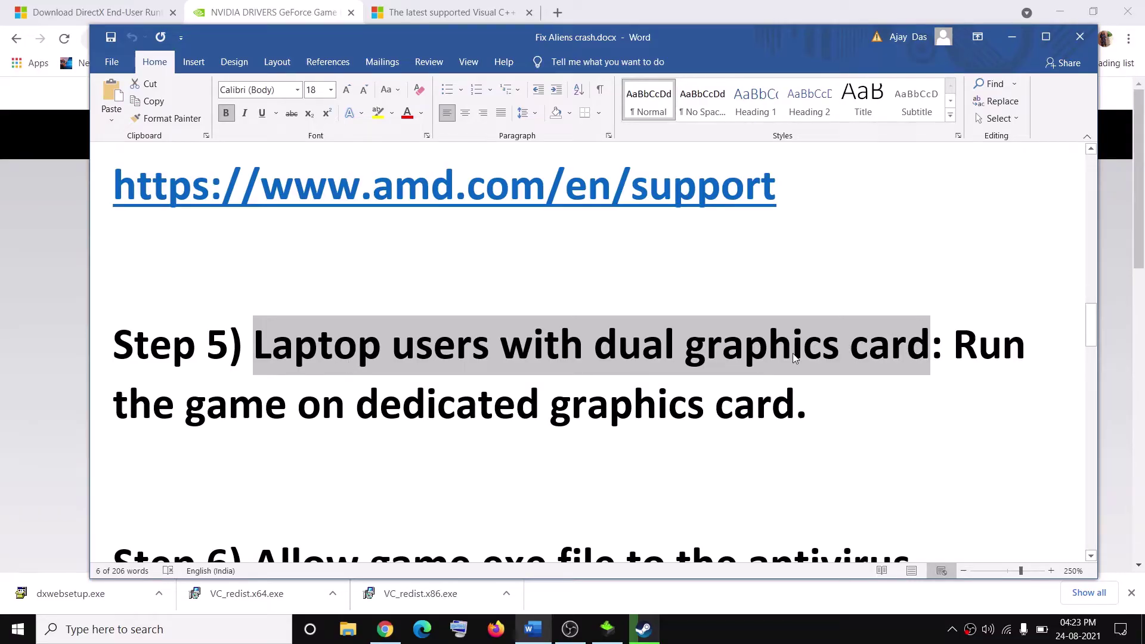
{"action": "left_click_drag", "start_coordinate": [115, 406], "coordinate": [796, 411]}
Search Windows for 'graphics' and open Graphics settings
{"action": "left_click", "coordinate": [117, 630]}
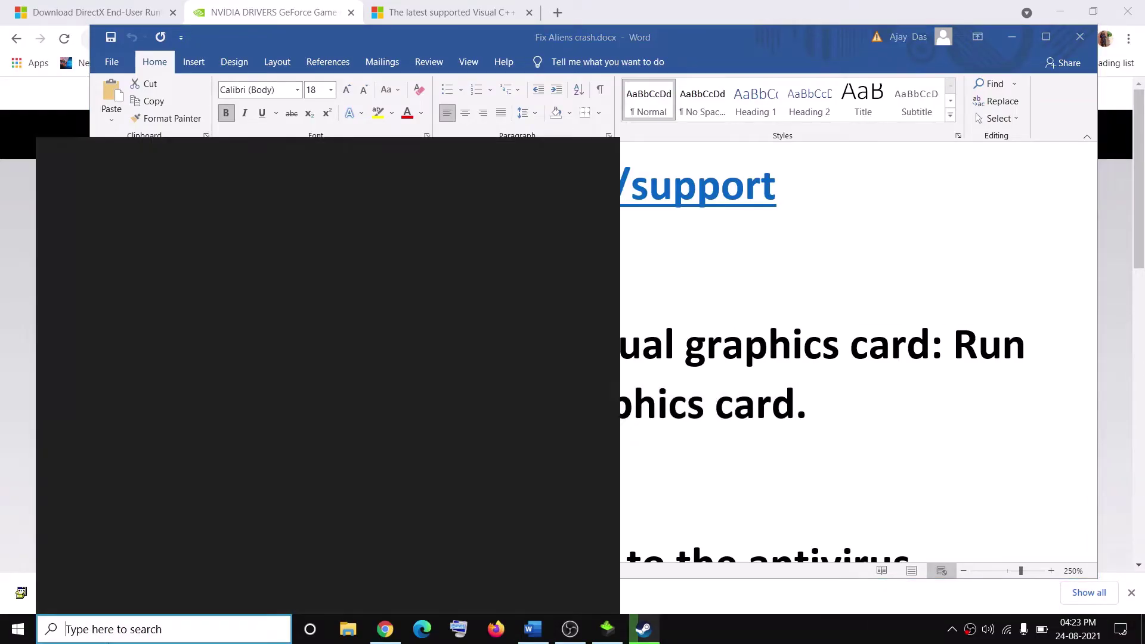
{"action": "type", "text": "graphics"}
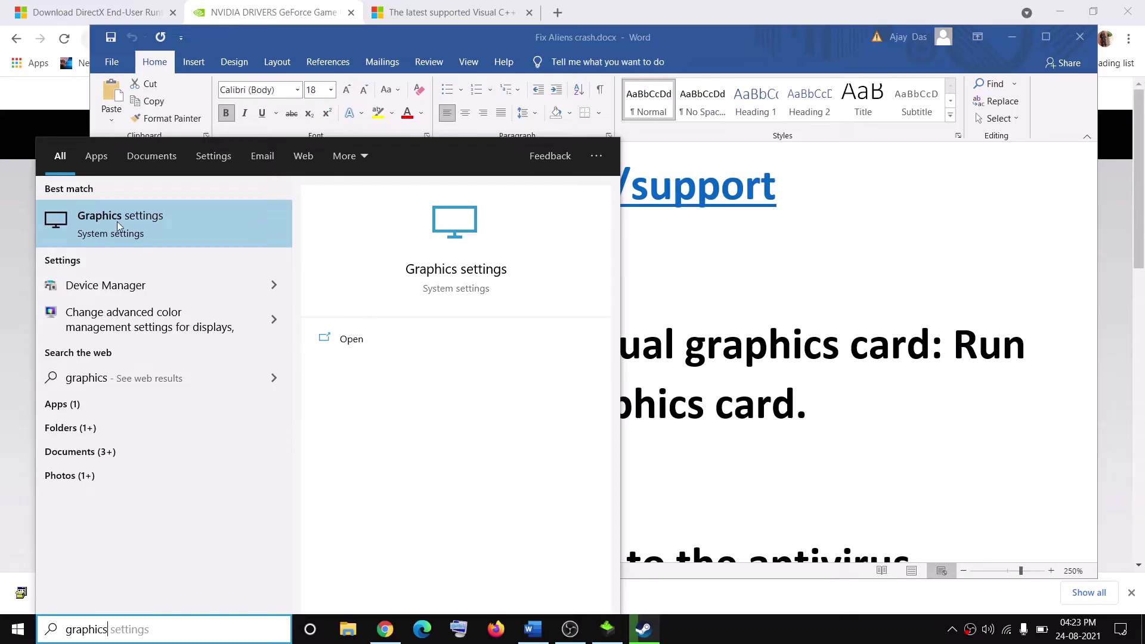
{"action": "key", "text": "Return"}
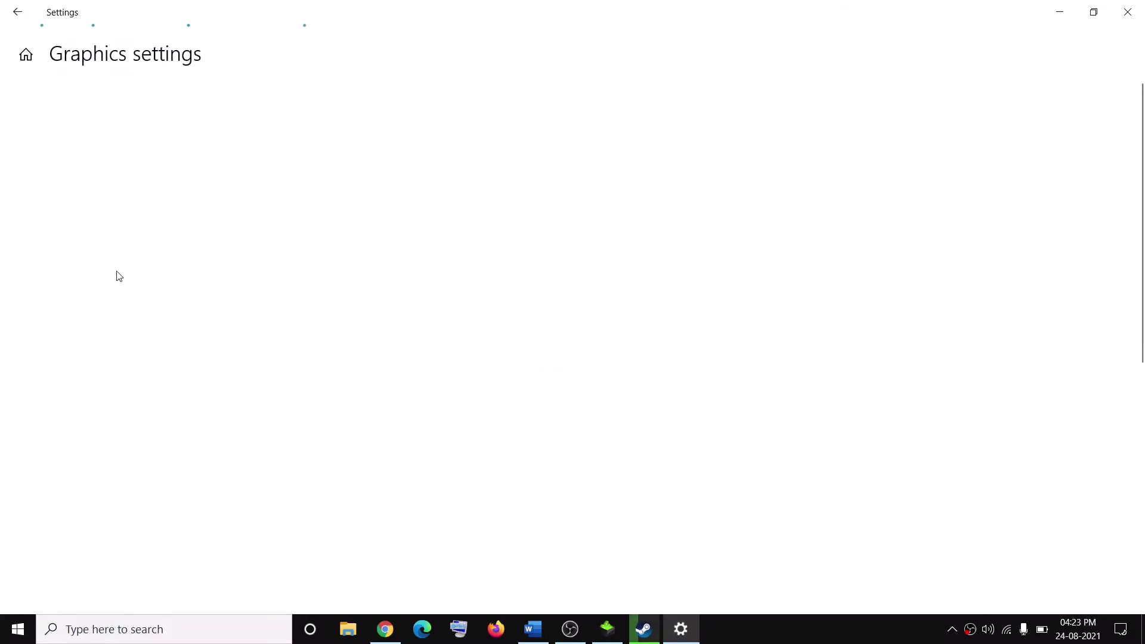
Browse from New Volume (D:) through SteamLibrary\steamapps\common to the Aliens Fireteam Elite folder
{"action": "left_click", "coordinate": [50, 351]}
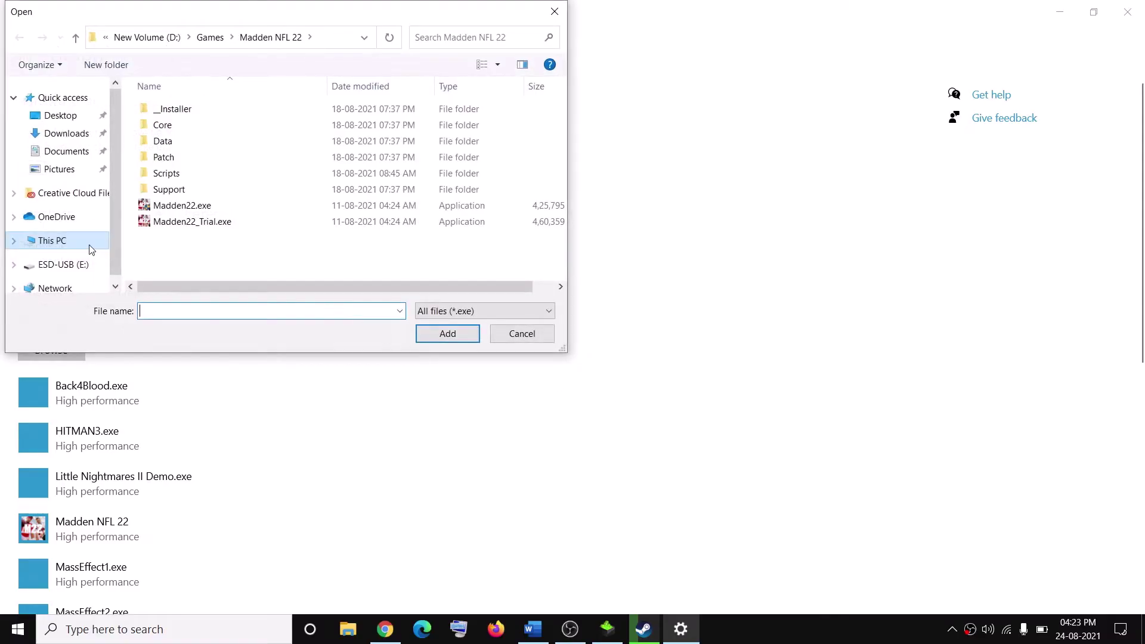
{"action": "left_click", "coordinate": [52, 240]}
{"action": "scroll", "coordinate": [421, 220], "scroll_direction": "down", "scroll_amount": 1}
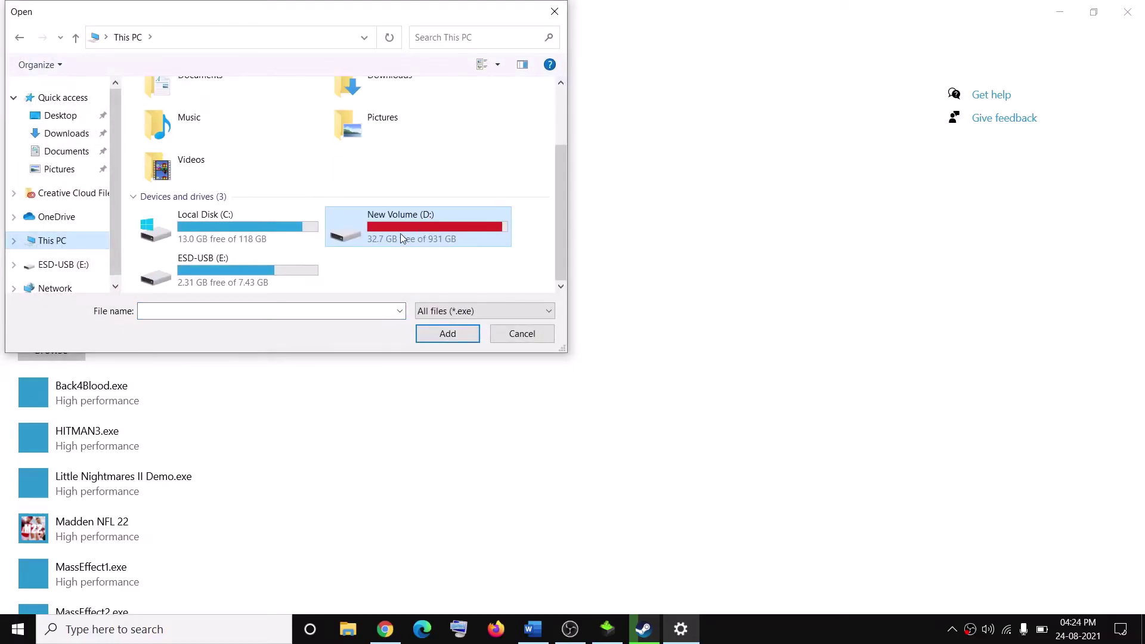
{"action": "double_click", "coordinate": [400, 234]}
{"action": "scroll", "coordinate": [232, 227], "scroll_direction": "down", "scroll_amount": 5}
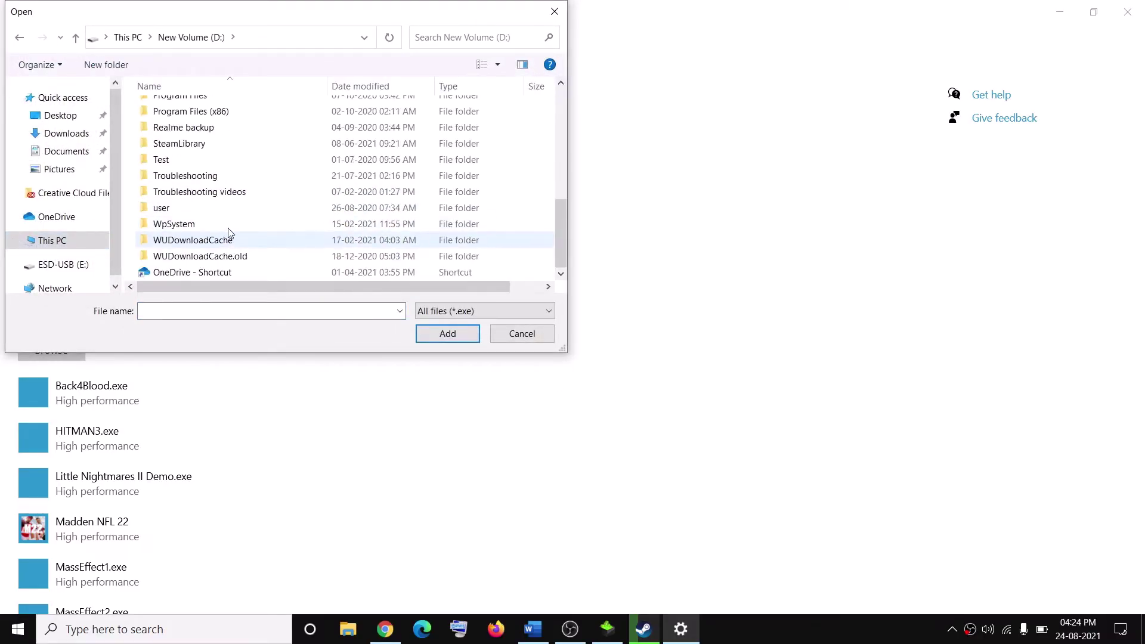
{"action": "double_click", "coordinate": [187, 145]}
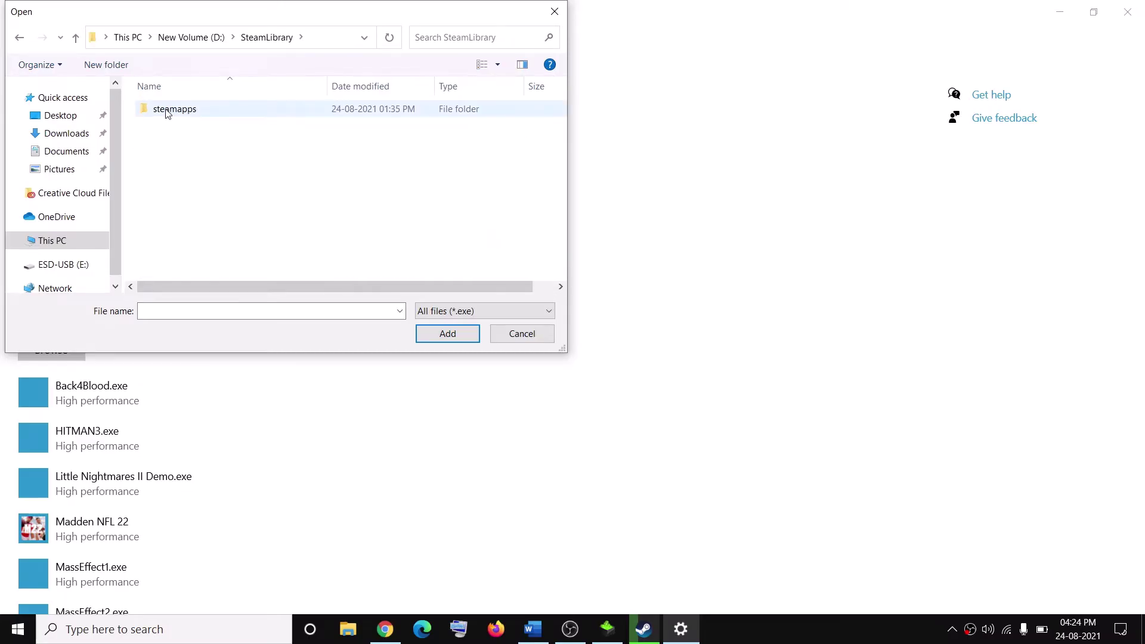
{"action": "double_click", "coordinate": [197, 115]}
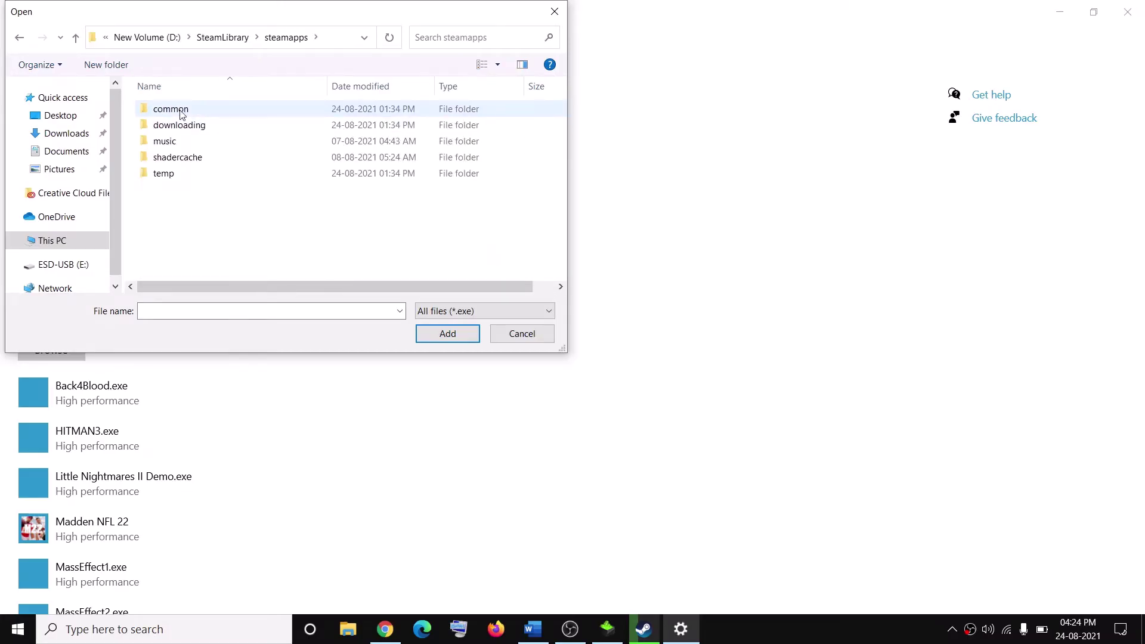
{"action": "double_click", "coordinate": [191, 109]}
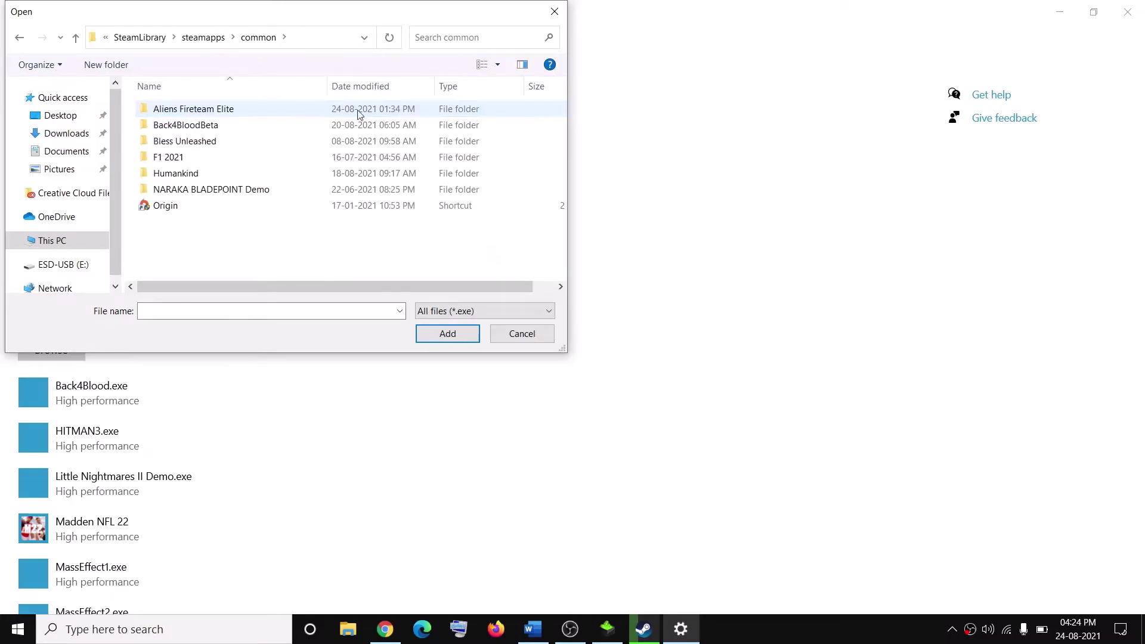
{"action": "left_click", "coordinate": [190, 112]}
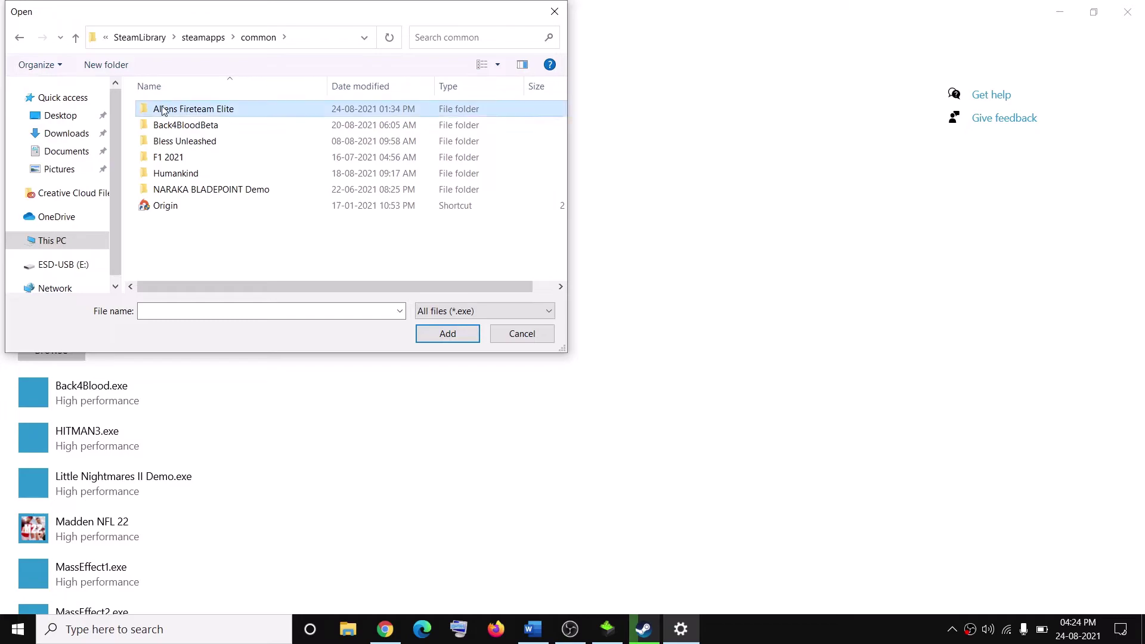
{"action": "double_click", "coordinate": [214, 111]}
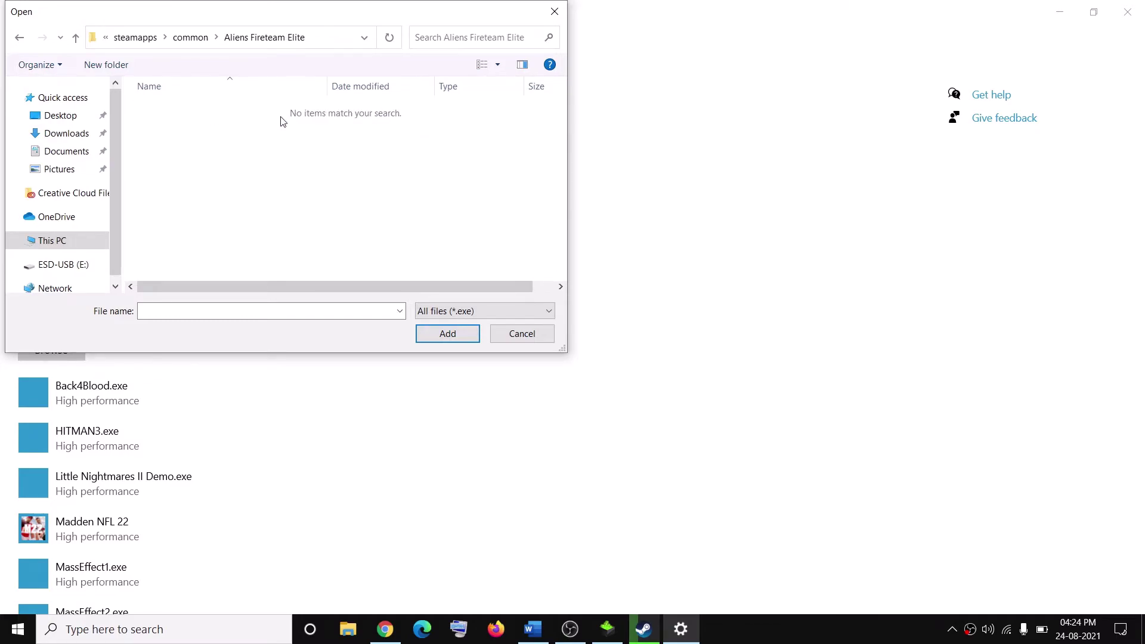
Move Steam aside, revisit the Aliens Fireteam Elite folder, then cancel the file picker
{"action": "left_click", "coordinate": [641, 624]}
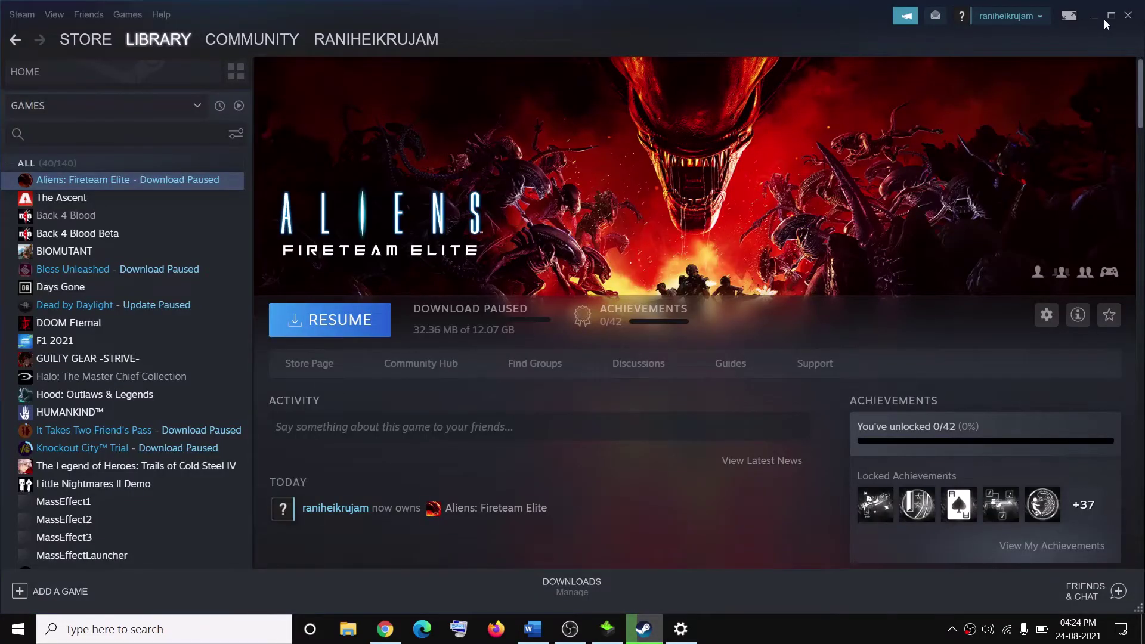
{"action": "left_click", "coordinate": [1095, 18]}
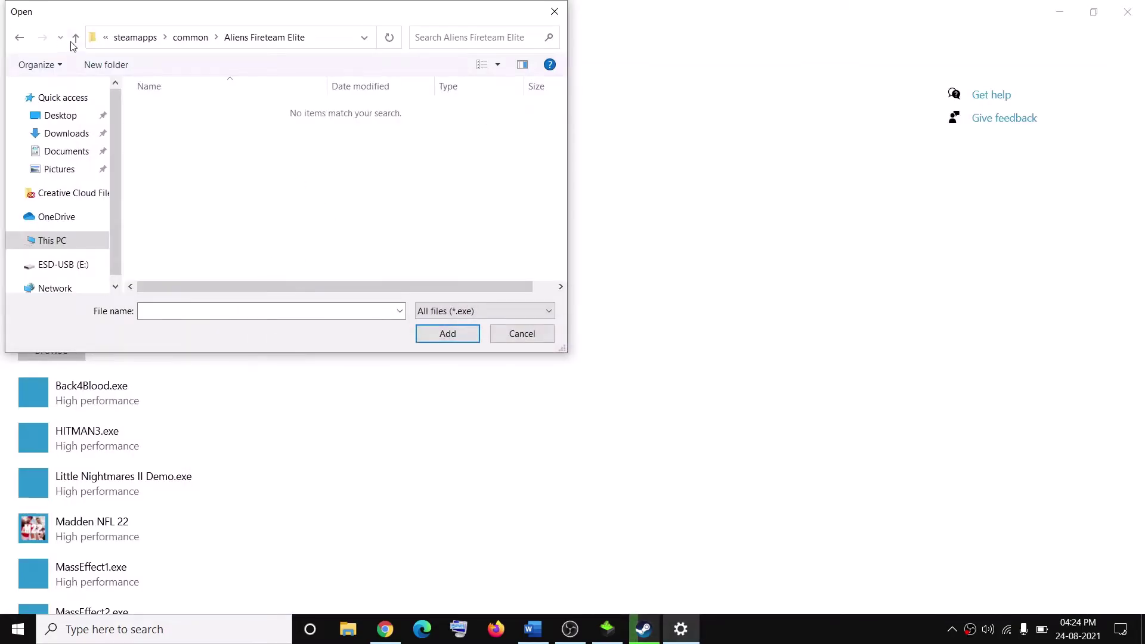
{"action": "left_click", "coordinate": [75, 38]}
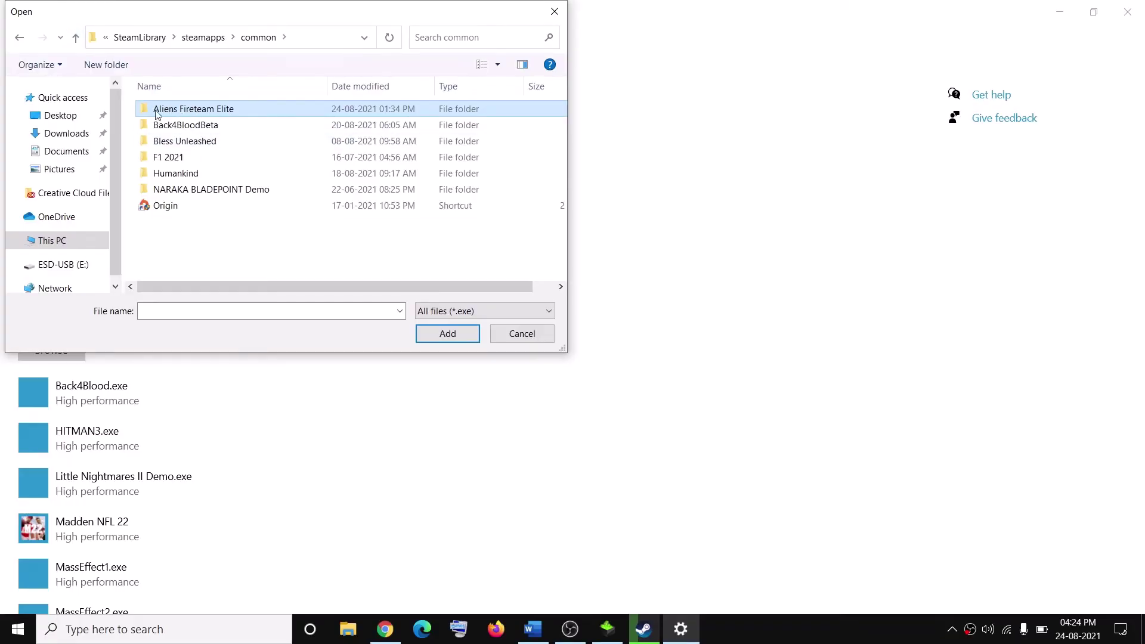
{"action": "double_click", "coordinate": [204, 112]}
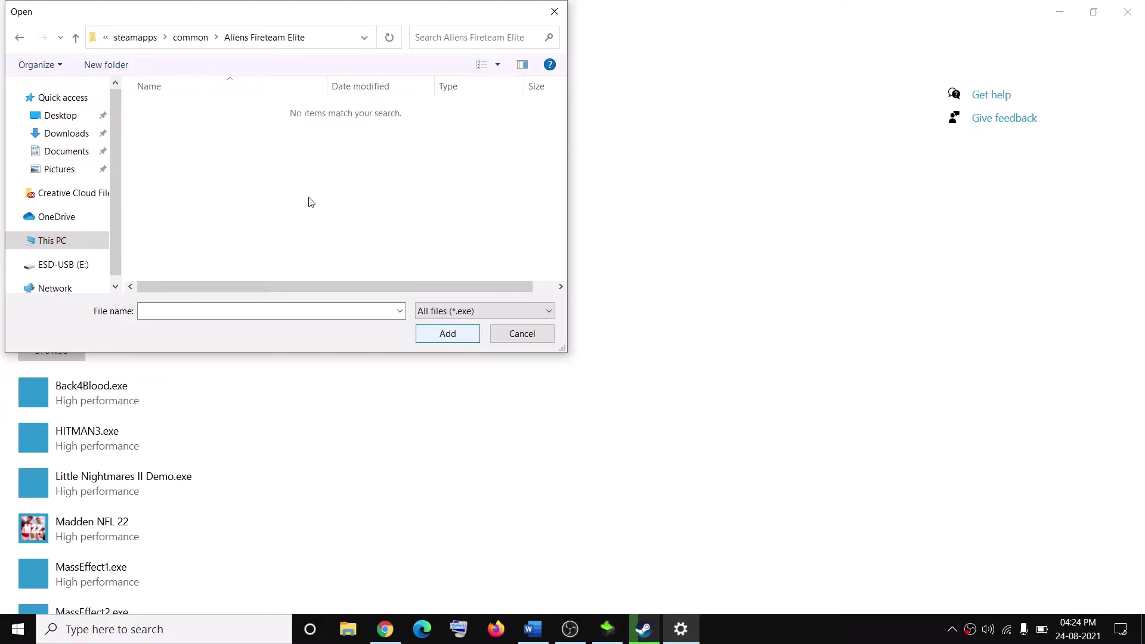
{"action": "left_click", "coordinate": [76, 38]}
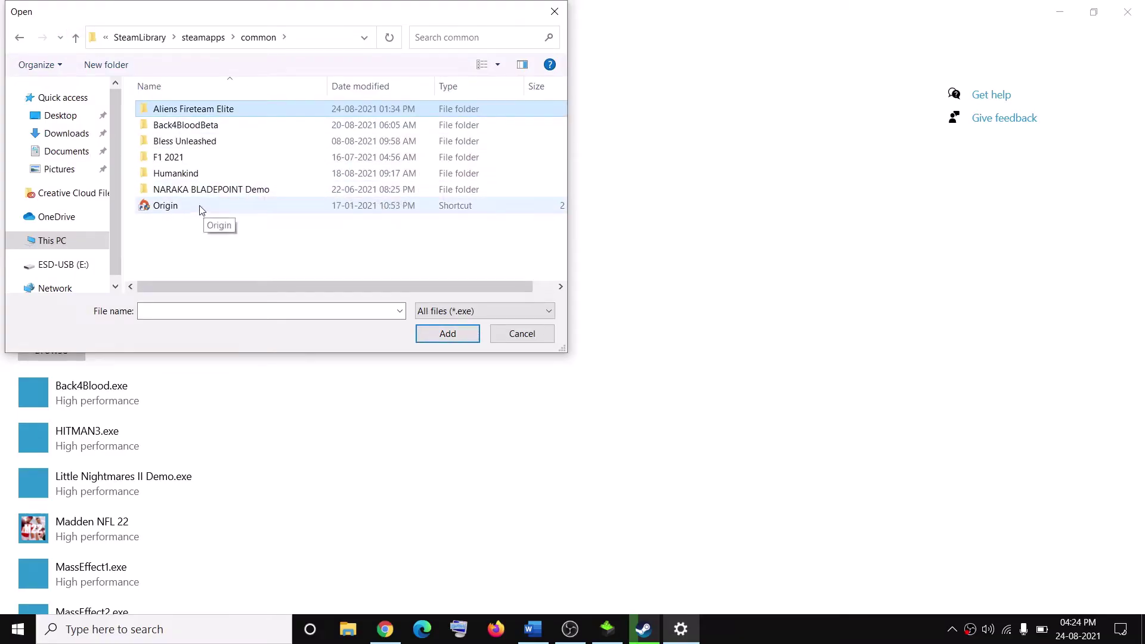
{"action": "double_click", "coordinate": [209, 112]}
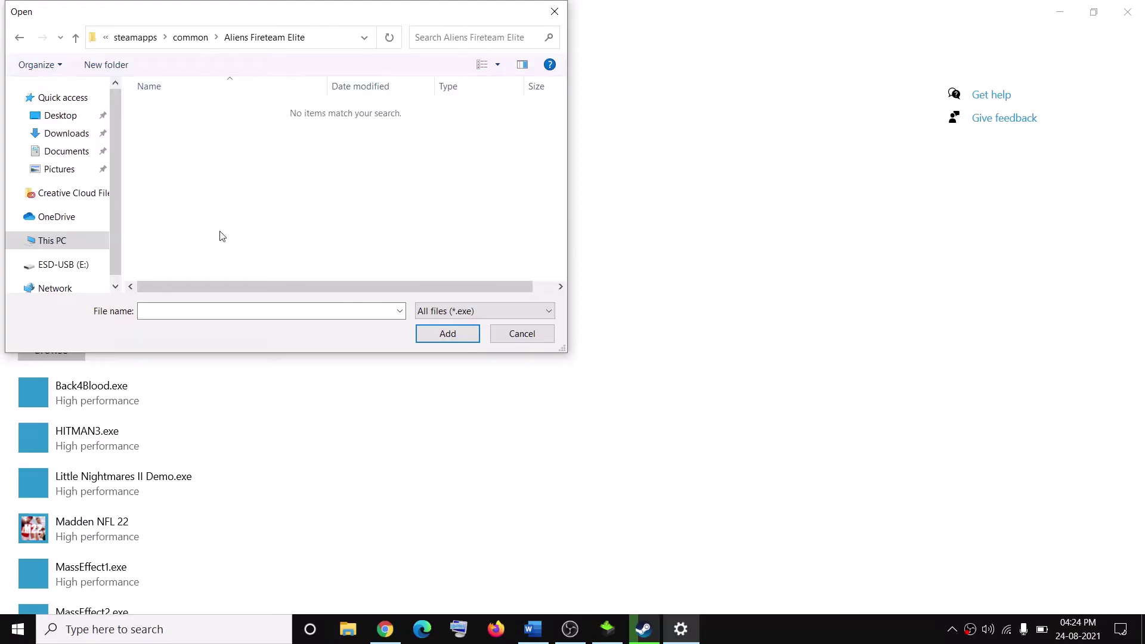
{"action": "left_click", "coordinate": [511, 335]}
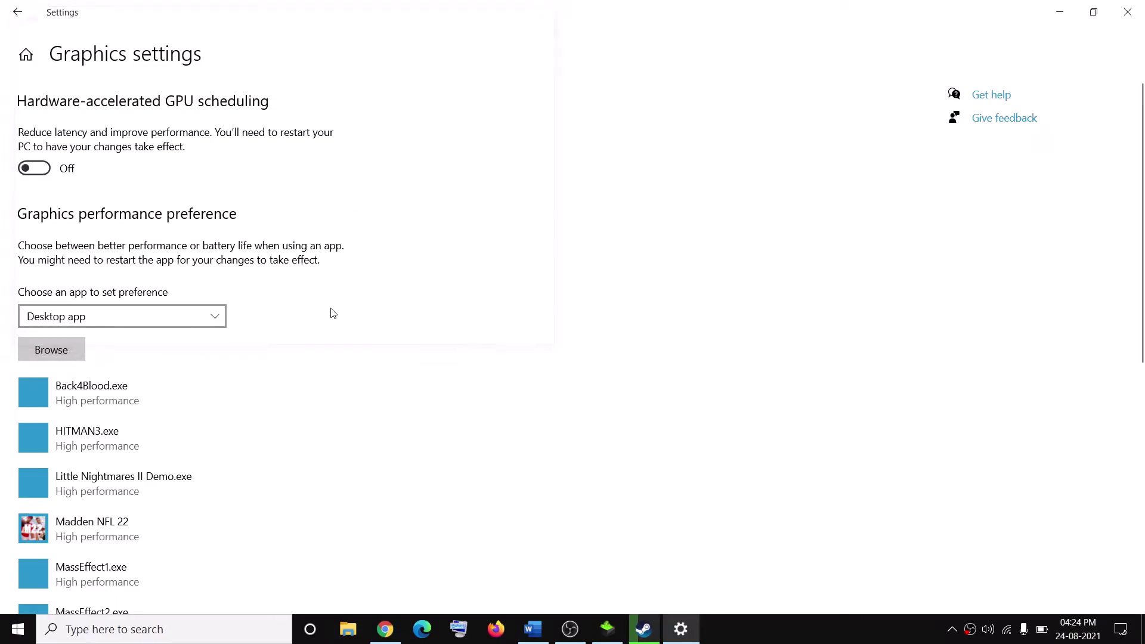
Save Back4Blood.exe's graphics preference as High performance and close Settings
{"action": "left_click", "coordinate": [91, 396]}
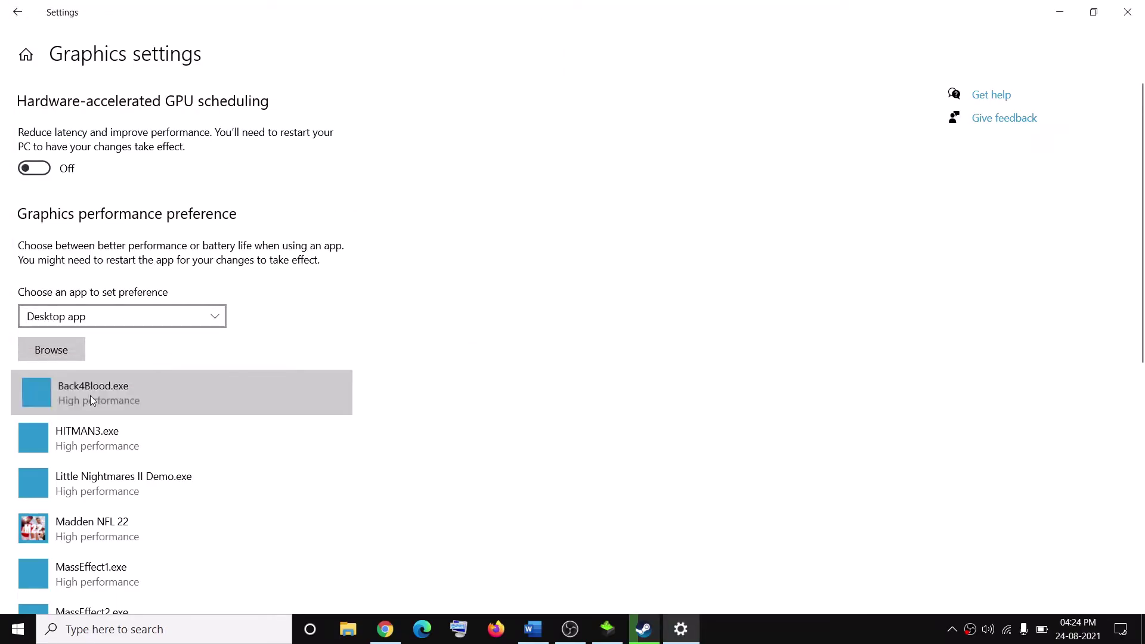
{"action": "scroll", "coordinate": [214, 362], "scroll_direction": "down", "scroll_amount": 3}
{"action": "left_click", "coordinate": [235, 308]}
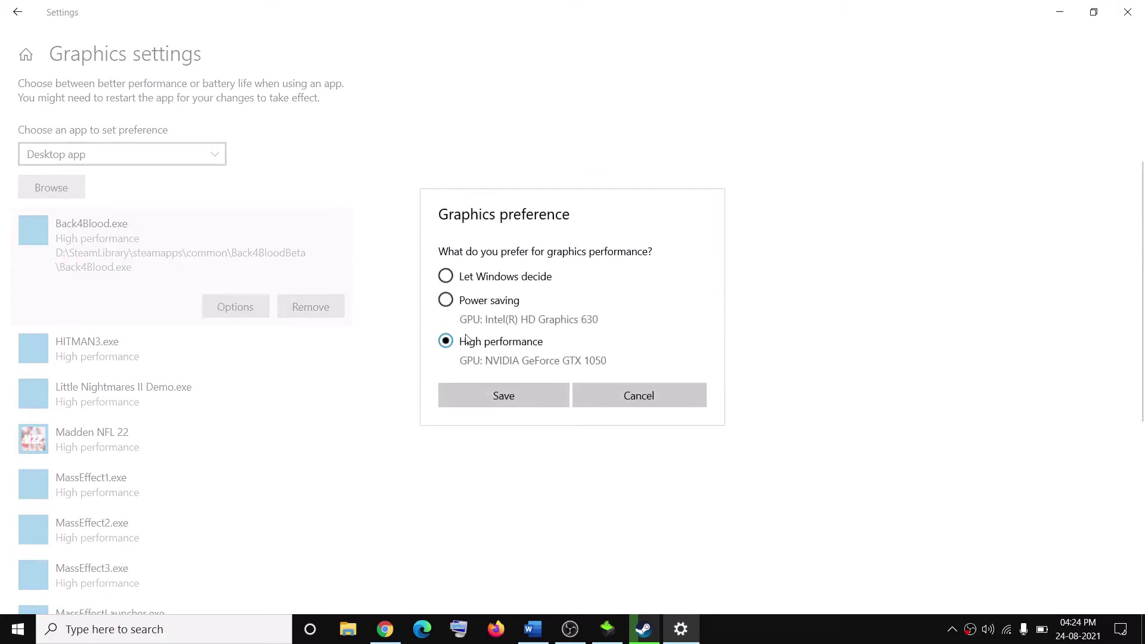
{"action": "left_click", "coordinate": [504, 399]}
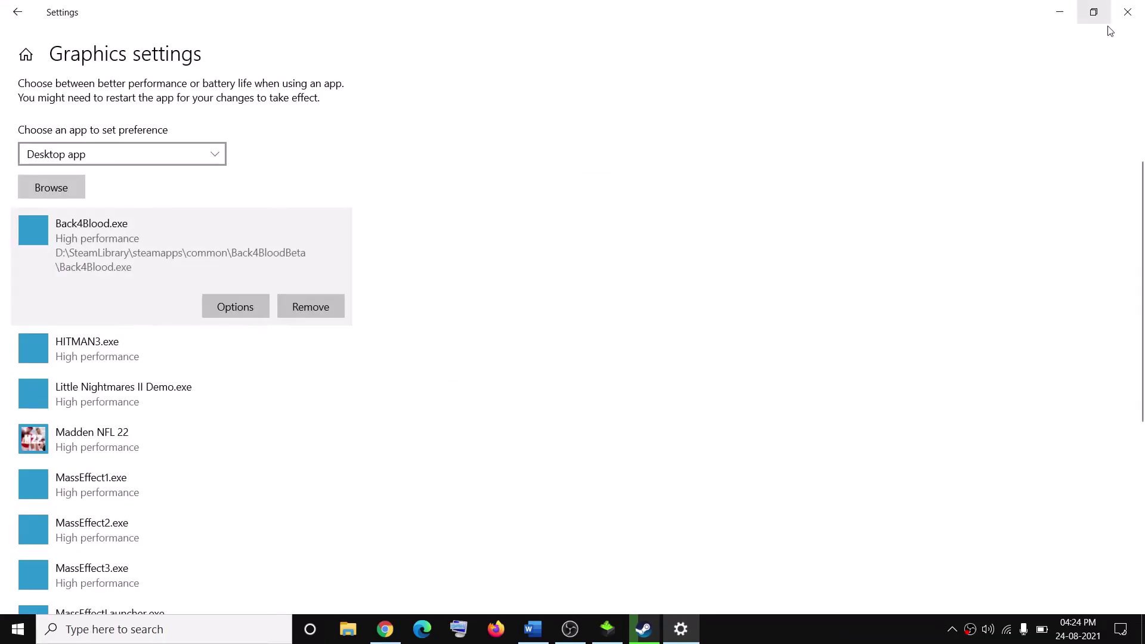
{"action": "left_click", "coordinate": [1129, 13]}
{"action": "scroll", "coordinate": [614, 294], "scroll_direction": "down", "scroll_amount": 5}
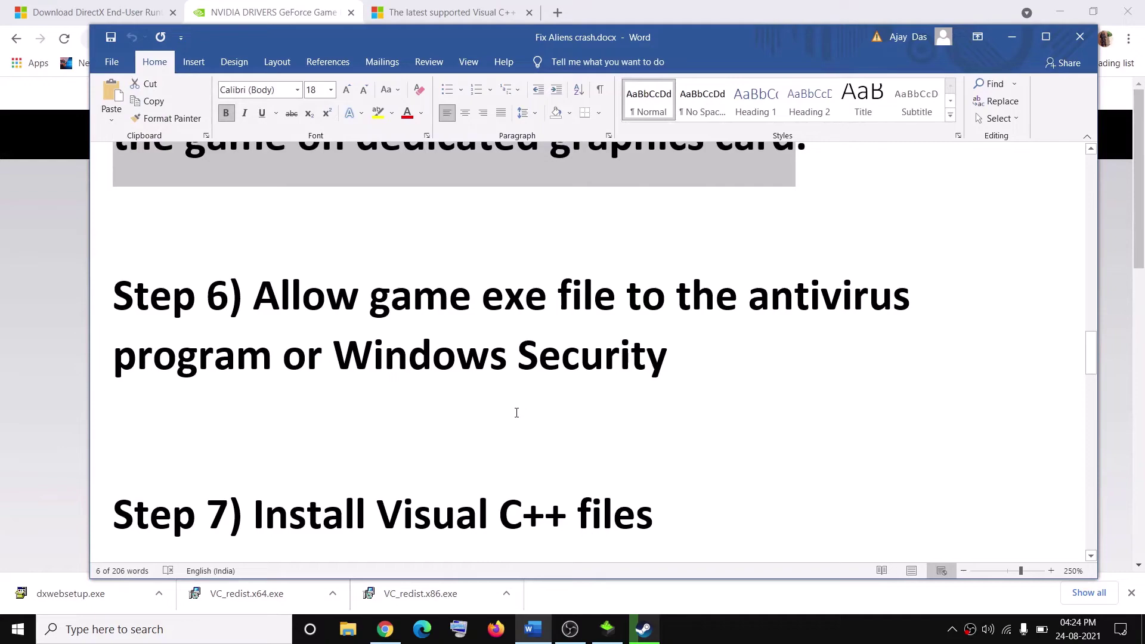
Highlight Step 6's Windows Security instruction, then launch Windows Settings from Start
{"action": "scroll", "coordinate": [519, 409], "scroll_direction": "up", "scroll_amount": 3}
{"action": "left_click_drag", "start_coordinate": [264, 486], "coordinate": [333, 534]}
{"action": "scroll", "coordinate": [476, 519], "scroll_direction": "down", "scroll_amount": 1}
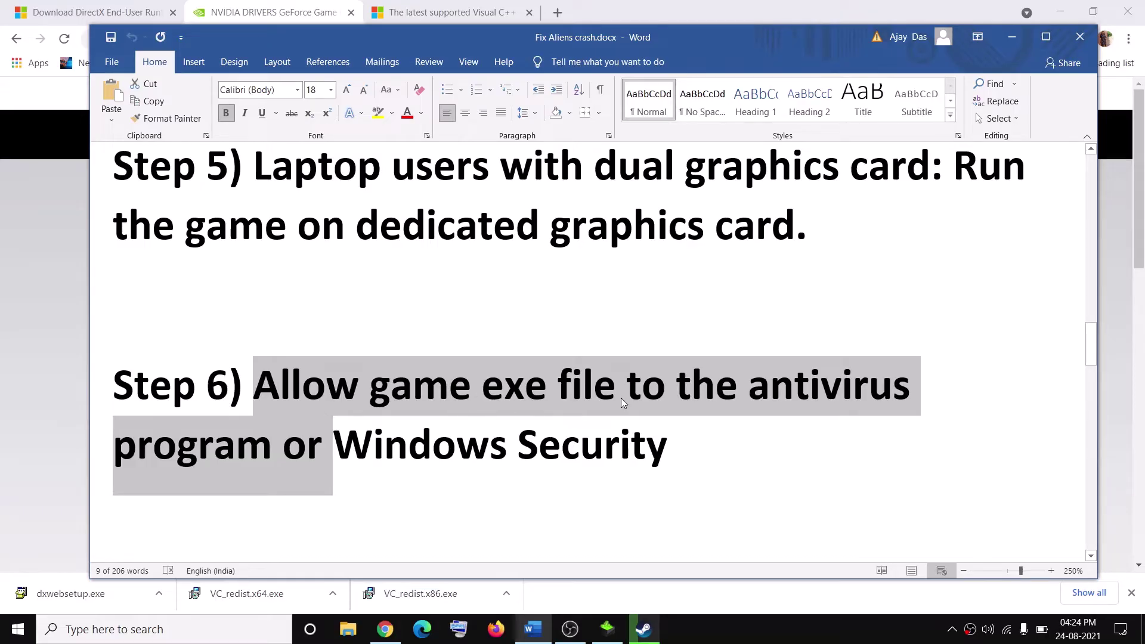
{"action": "left_click_drag", "start_coordinate": [335, 448], "coordinate": [667, 450]}
{"action": "left_click", "coordinate": [10, 637]}
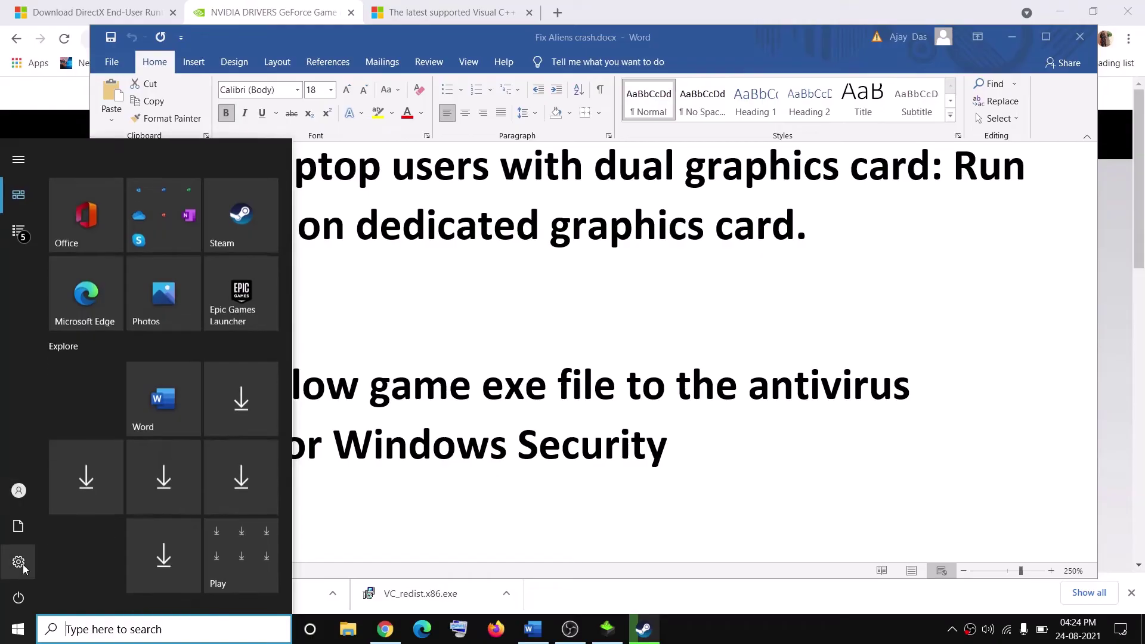
{"action": "left_click", "coordinate": [75, 563]}
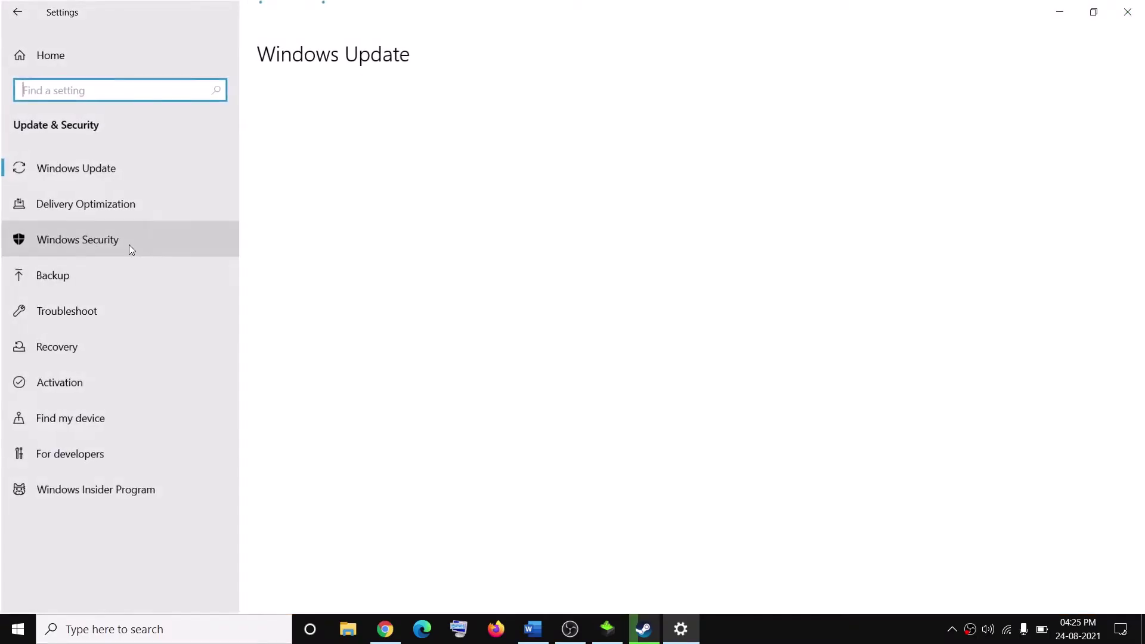
Open Allow an app through Controlled folder access under Windows Security's ransomware protection
{"action": "left_click", "coordinate": [156, 242]}
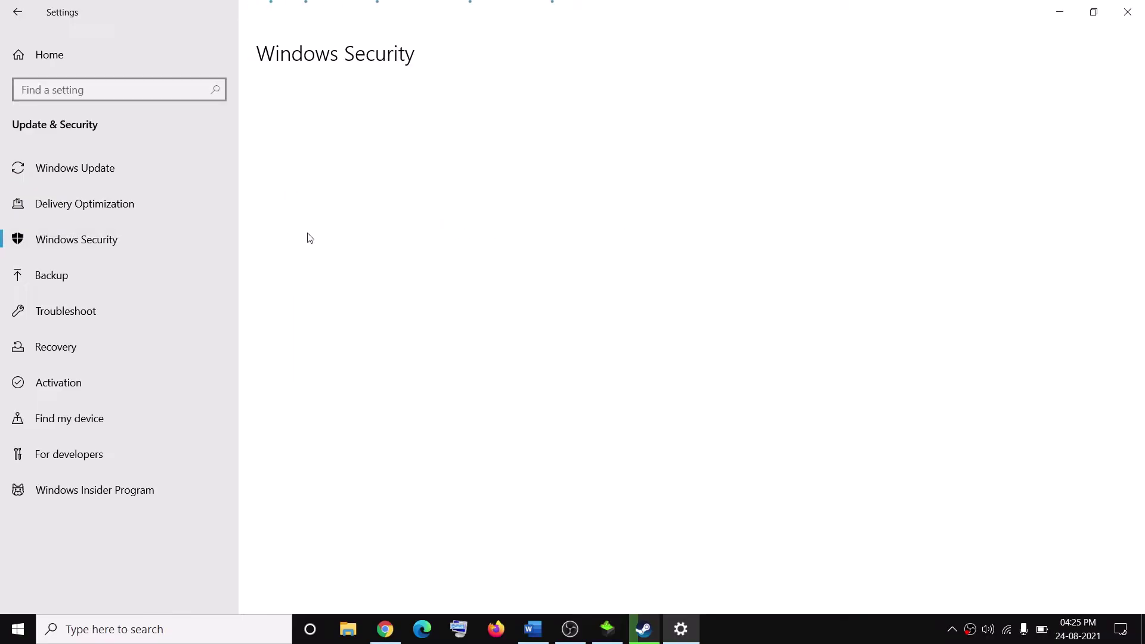
{"action": "left_click", "coordinate": [399, 221]}
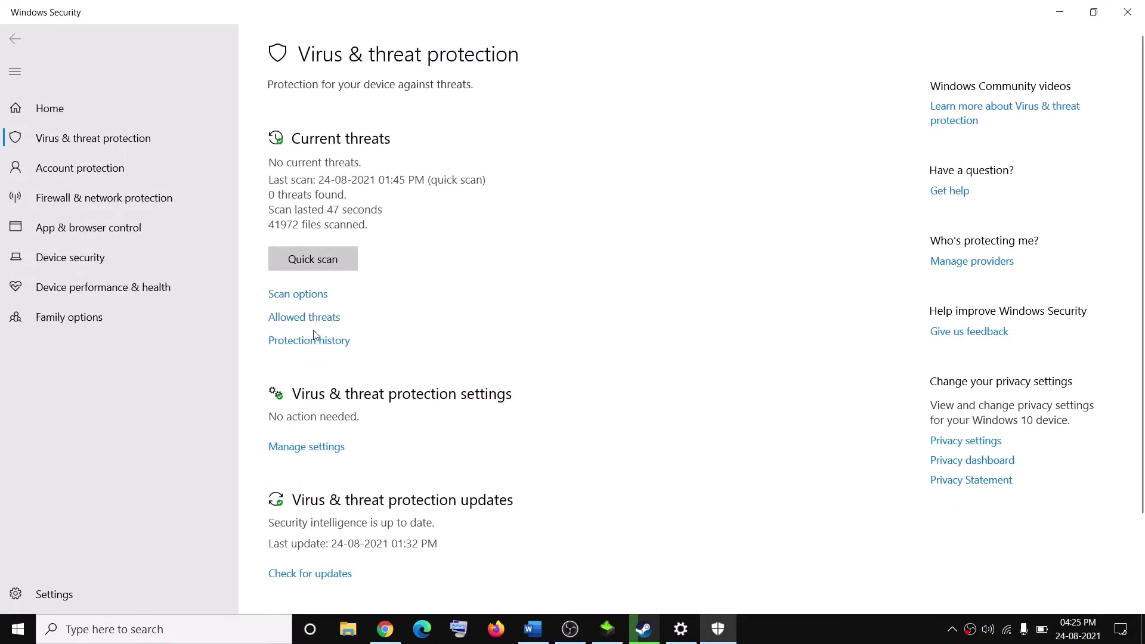
{"action": "scroll", "coordinate": [358, 418], "scroll_direction": "down", "scroll_amount": 2}
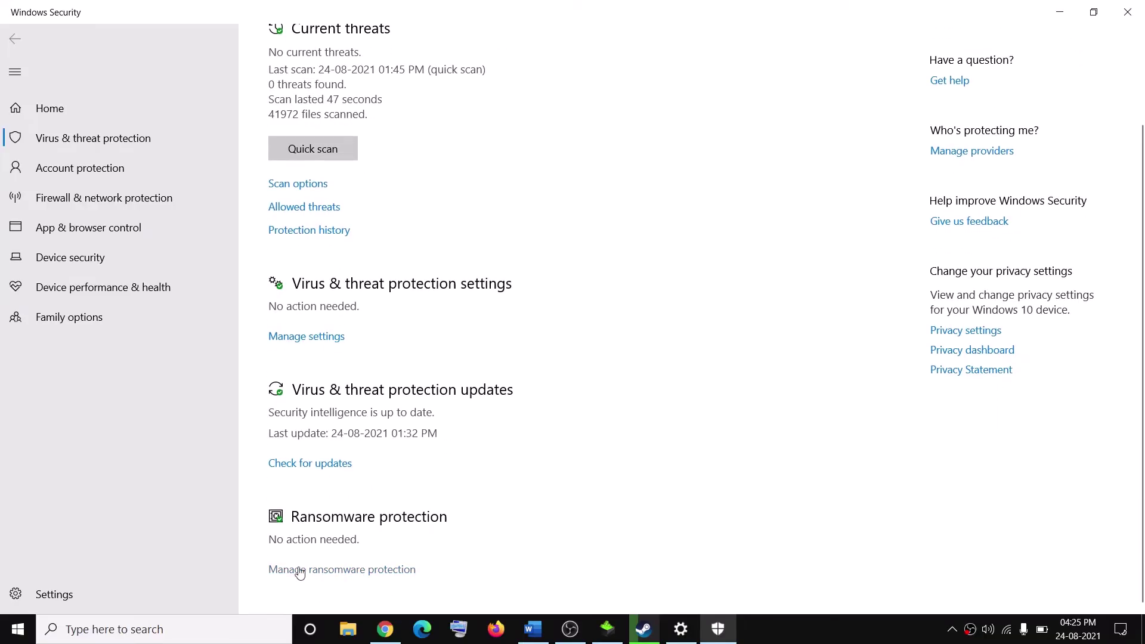
{"action": "left_click", "coordinate": [368, 571]}
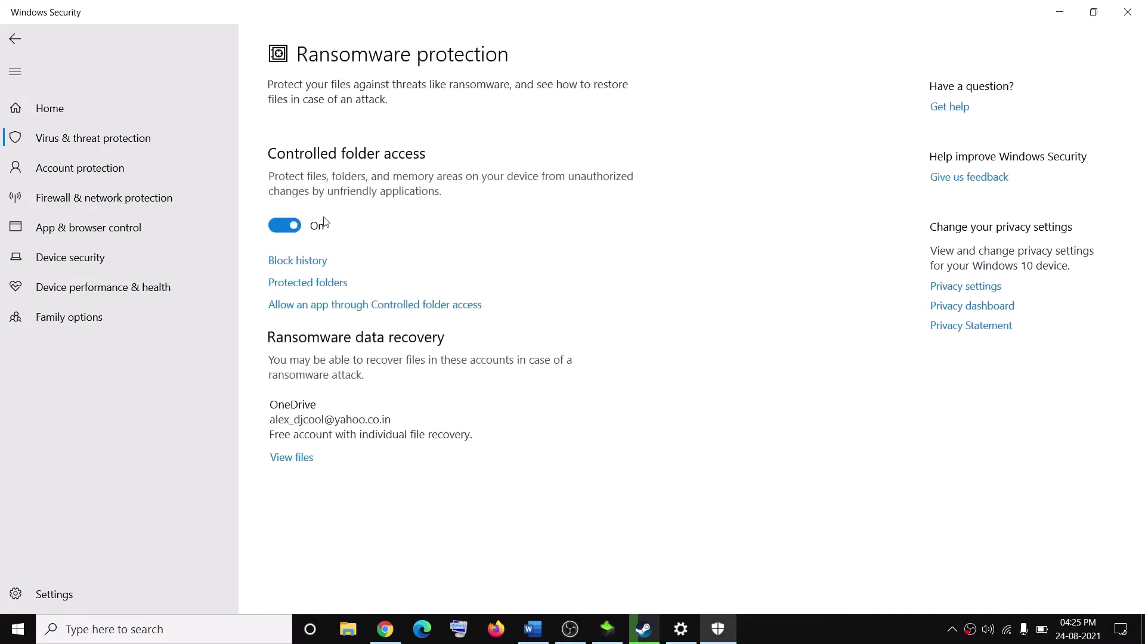
{"action": "left_click", "coordinate": [410, 306]}
{"action": "left_click", "coordinate": [496, 415]}
{"action": "scroll", "coordinate": [609, 339], "scroll_direction": "down", "scroll_amount": 2}
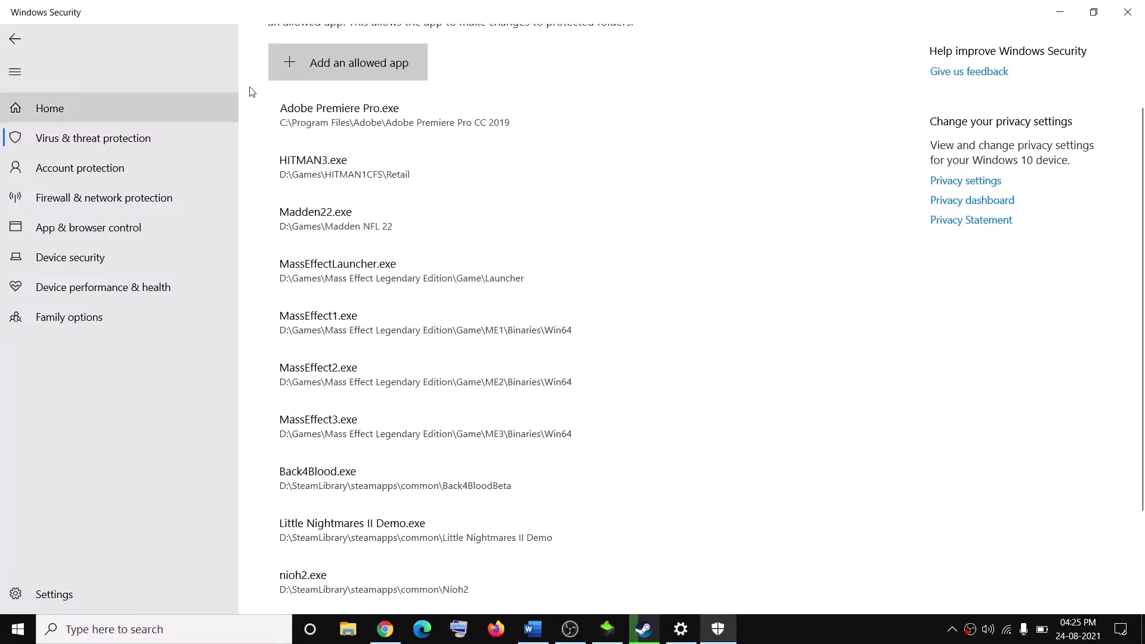
{"action": "scroll", "coordinate": [248, 92], "scroll_direction": "up", "scroll_amount": 3}
Add an allowed app, browsing to D:\SteamLibrary\steamapps\common\Aliens Fireteam Elite
{"action": "left_click", "coordinate": [364, 168]}
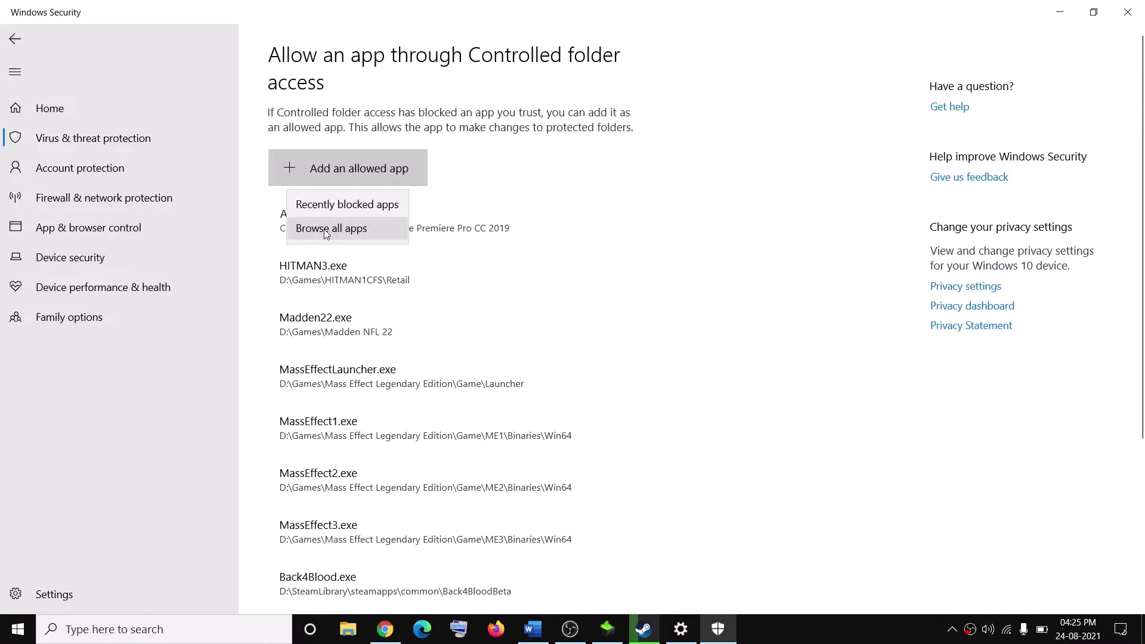
{"action": "left_click", "coordinate": [351, 228]}
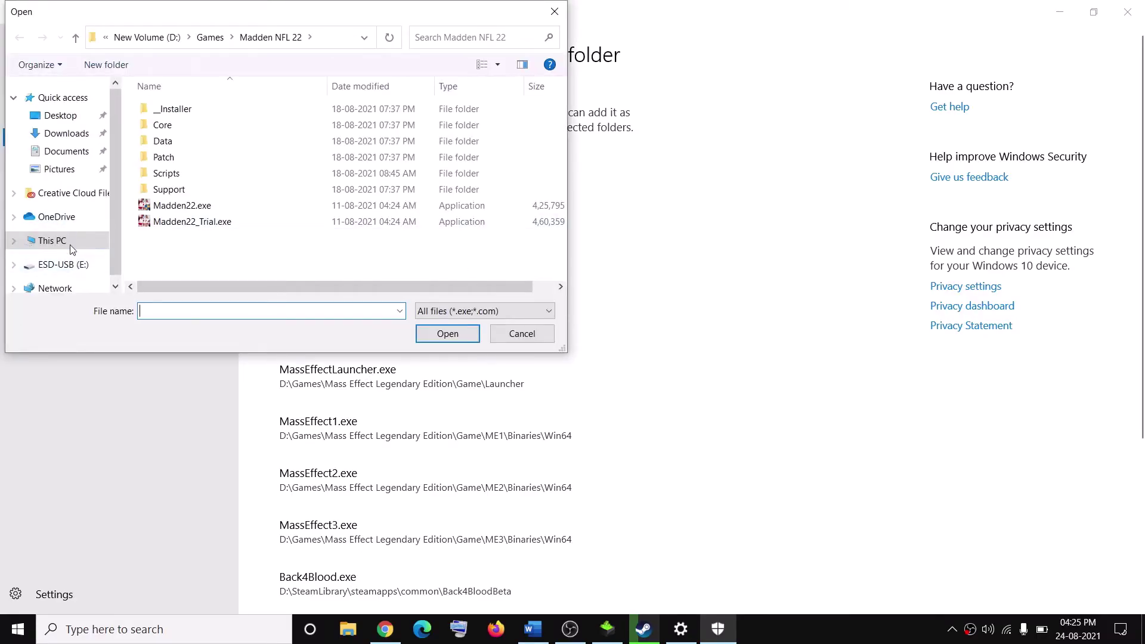
{"action": "left_click", "coordinate": [69, 242]}
{"action": "double_click", "coordinate": [382, 217]}
{"action": "scroll", "coordinate": [226, 239], "scroll_direction": "down", "scroll_amount": 5}
{"action": "double_click", "coordinate": [199, 145]}
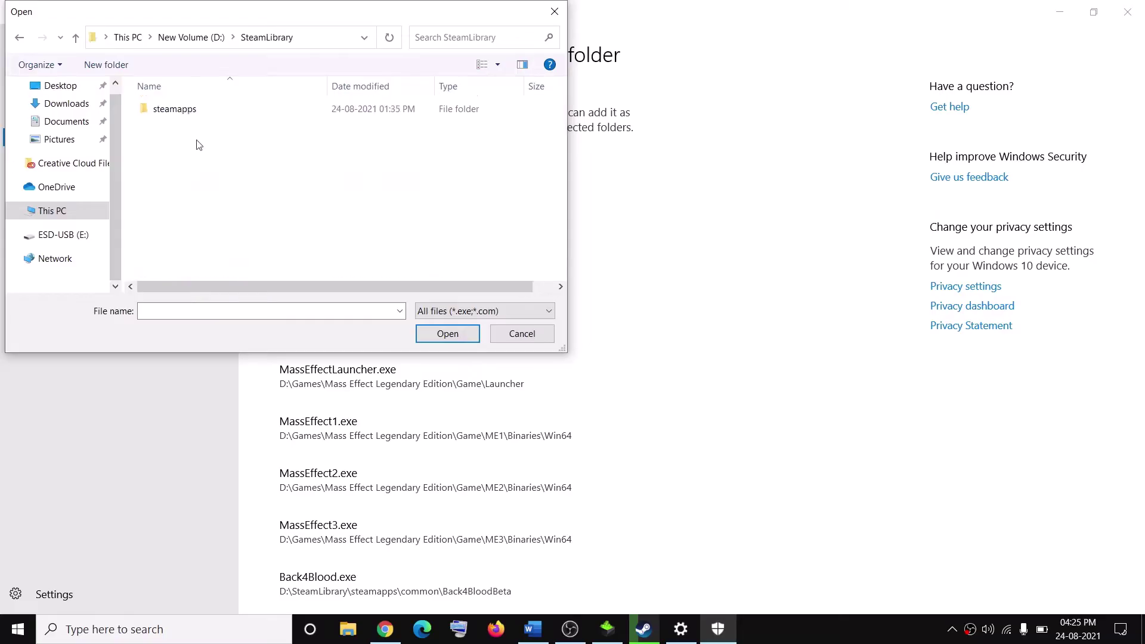
{"action": "double_click", "coordinate": [179, 109]}
{"action": "double_click", "coordinate": [183, 110]}
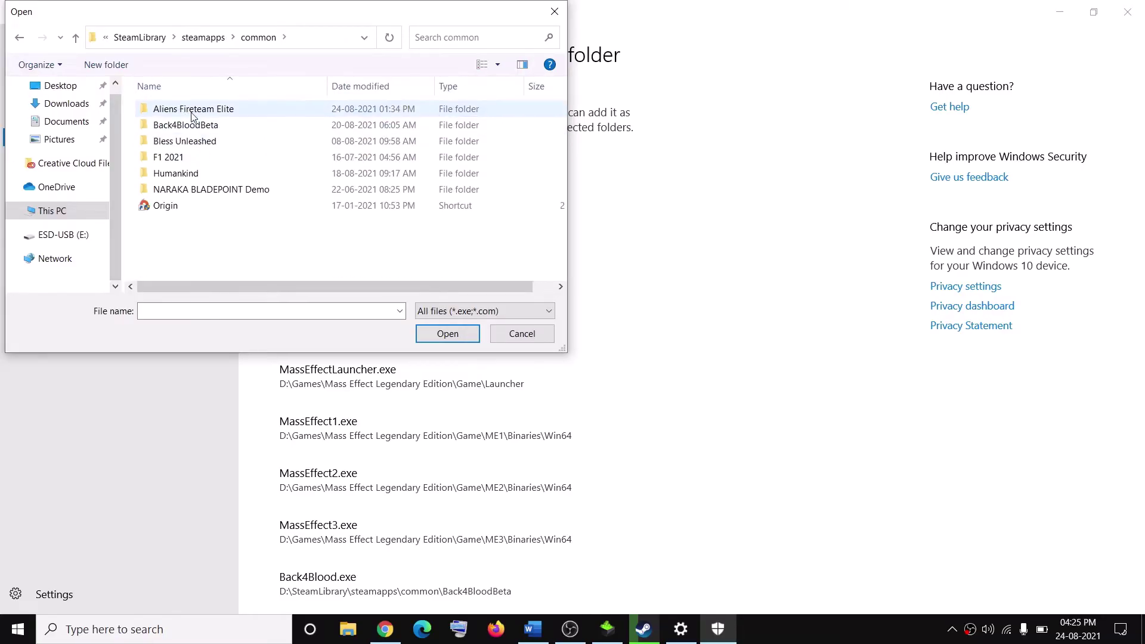
{"action": "double_click", "coordinate": [213, 112]}
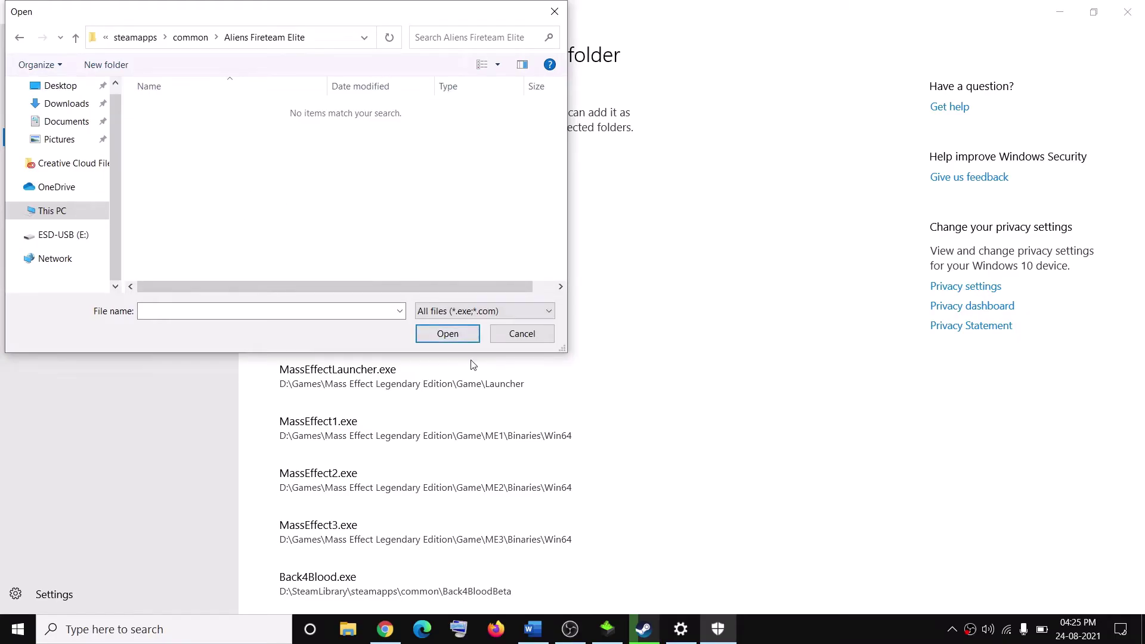
Close the file picker and Windows Security, then select Step 7's Visual C++ downloads link
{"action": "left_click", "coordinate": [554, 12]}
{"action": "left_click", "coordinate": [1128, 13]}
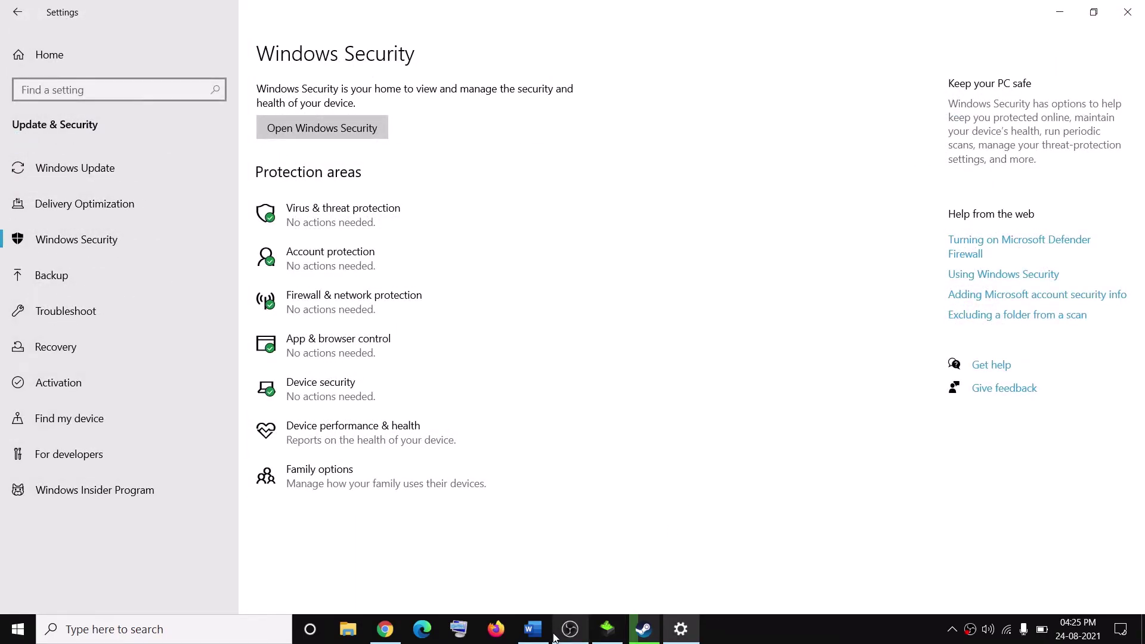
{"action": "left_click", "coordinate": [533, 631]}
{"action": "scroll", "coordinate": [428, 304], "scroll_direction": "down", "scroll_amount": 5}
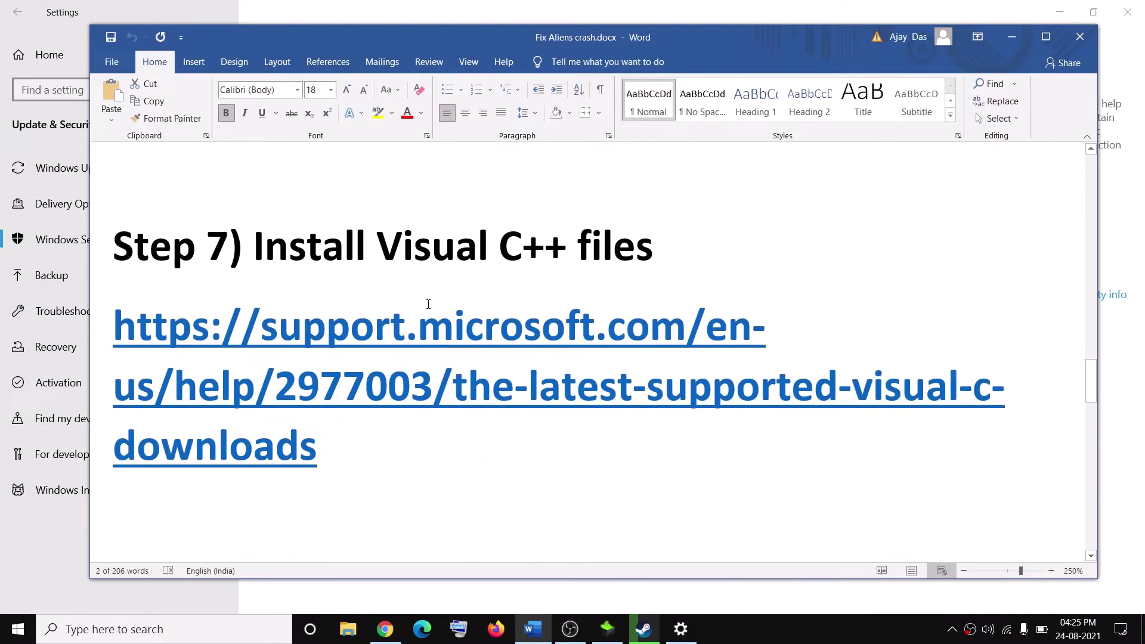
{"action": "left_click_drag", "start_coordinate": [517, 250], "coordinate": [677, 253]}
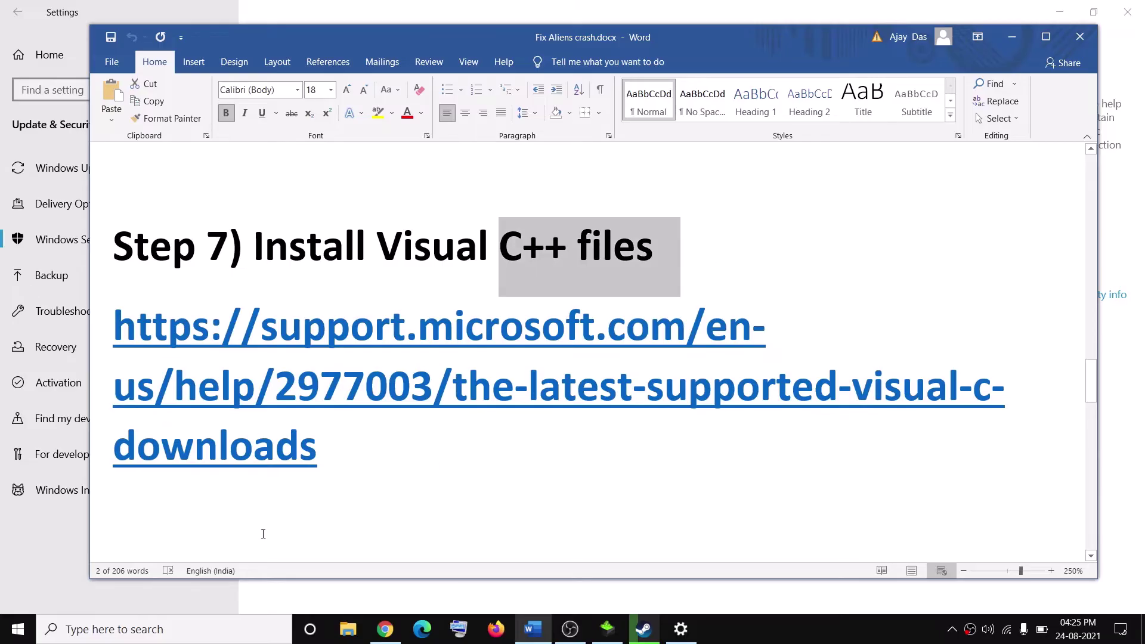
{"action": "triple_click", "coordinate": [312, 436]}
{"action": "left_click", "coordinate": [385, 630]}
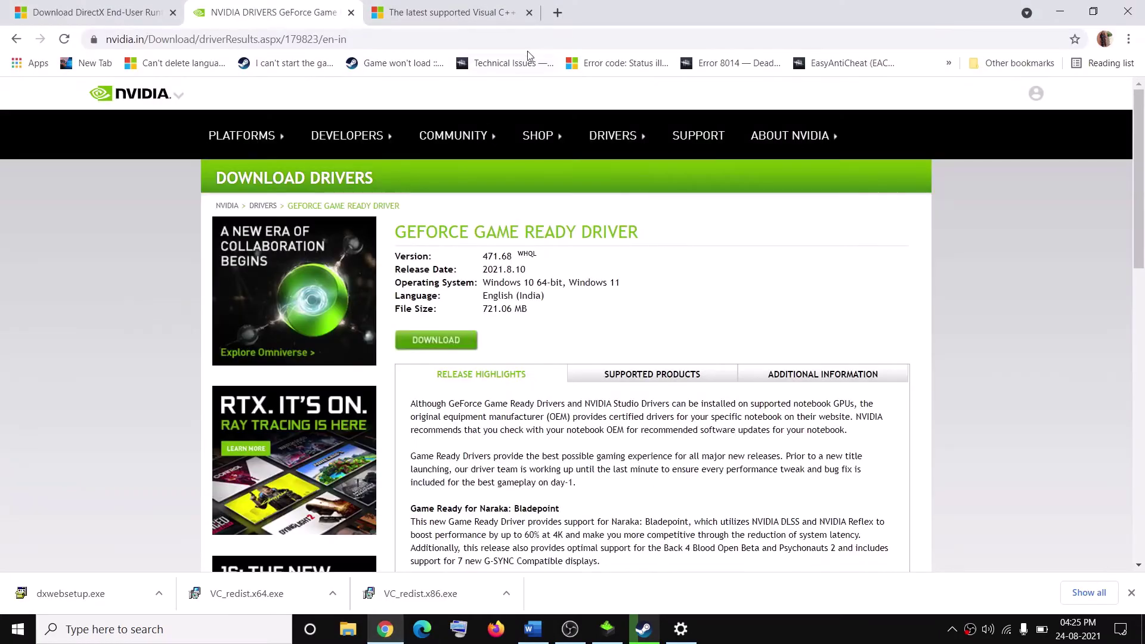
Run the downloaded VC_redist.x86.exe and repair the existing x86 Visual C++ installation
{"action": "left_click", "coordinate": [452, 12]}
{"action": "scroll", "coordinate": [398, 428], "scroll_direction": "down", "scroll_amount": 5}
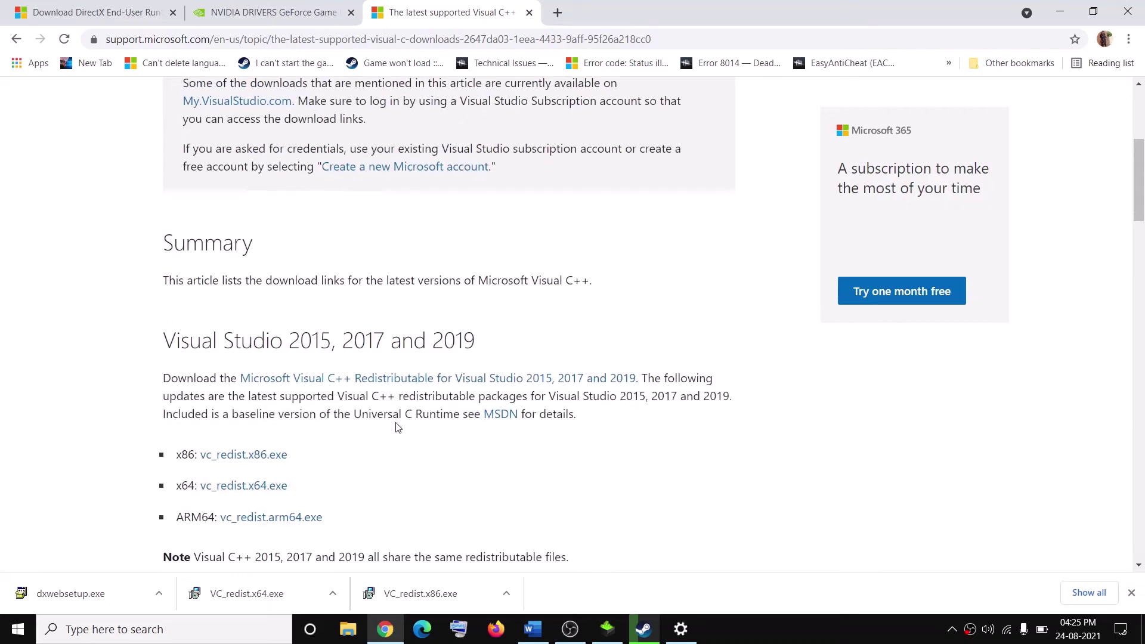
{"action": "scroll", "coordinate": [398, 427], "scroll_direction": "down", "scroll_amount": 1}
{"action": "mouse_move", "coordinate": [179, 381]}
{"action": "left_mouse_down"}
{"action": "mouse_move", "coordinate": [189, 380]}
{"action": "mouse_move", "coordinate": [177, 411]}
{"action": "mouse_move", "coordinate": [200, 410]}
{"action": "mouse_move", "coordinate": [200, 382]}
{"action": "left_mouse_up"}
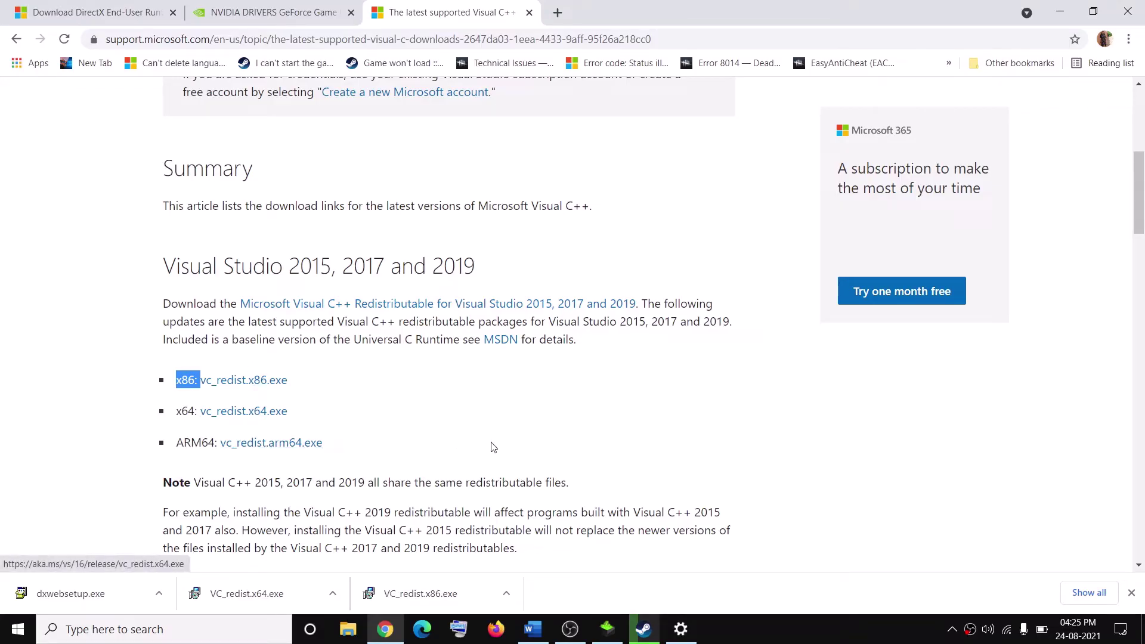
{"action": "left_click", "coordinate": [421, 594]}
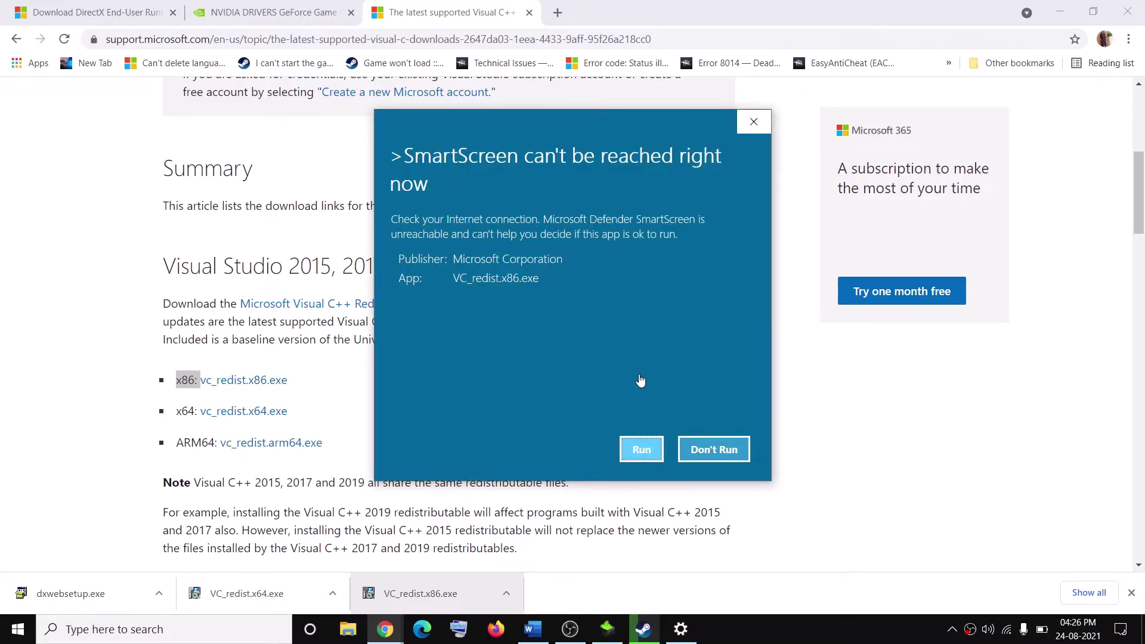
{"action": "left_click", "coordinate": [640, 446]}
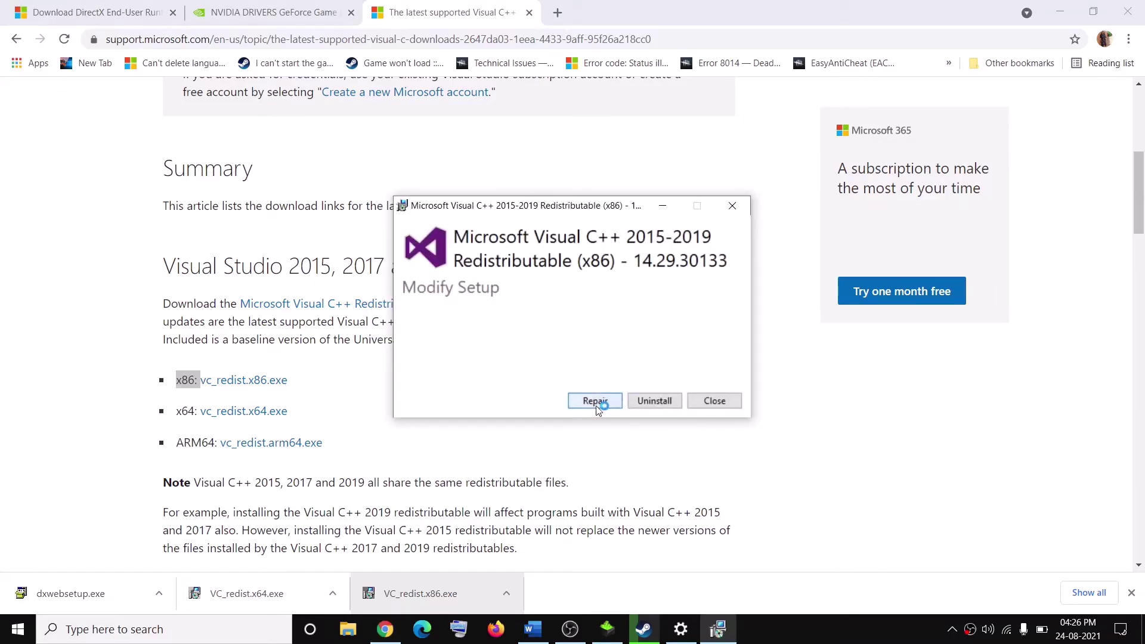
{"action": "left_click", "coordinate": [596, 402]}
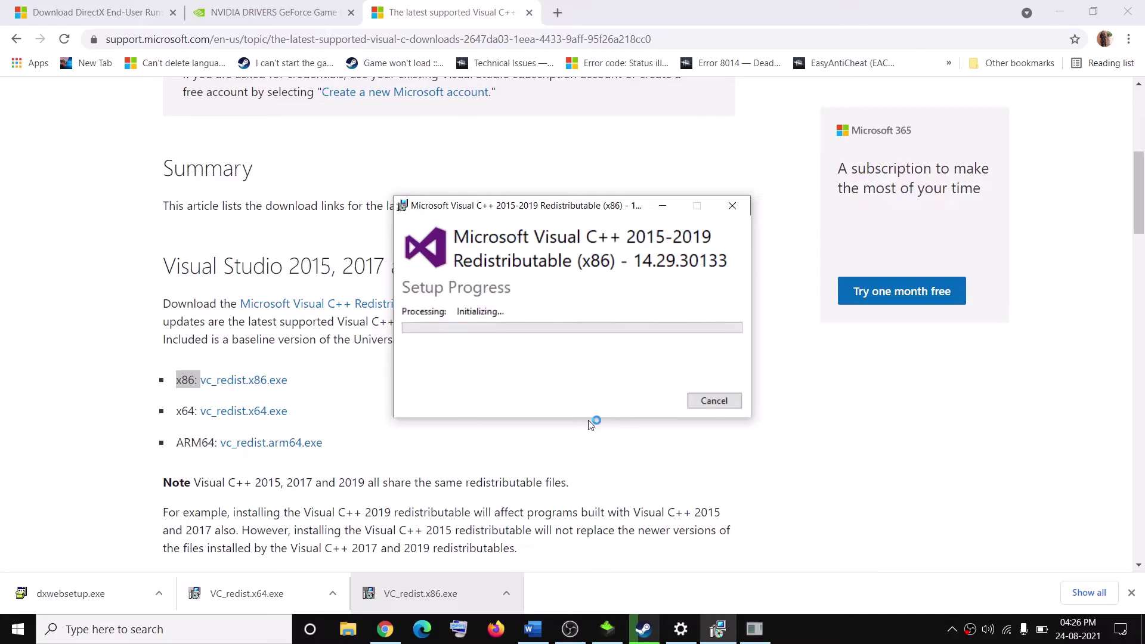
{"action": "left_click", "coordinate": [528, 412]}
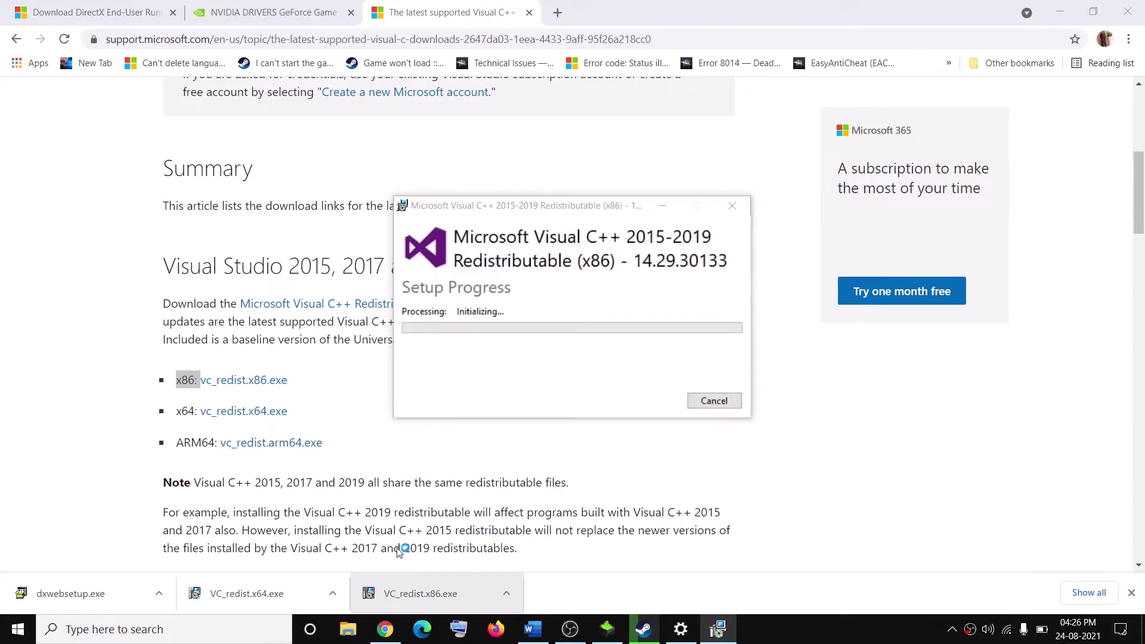
Install VC_redist.x64.exe, then close both finished setup windows
{"action": "left_click", "coordinate": [301, 594]}
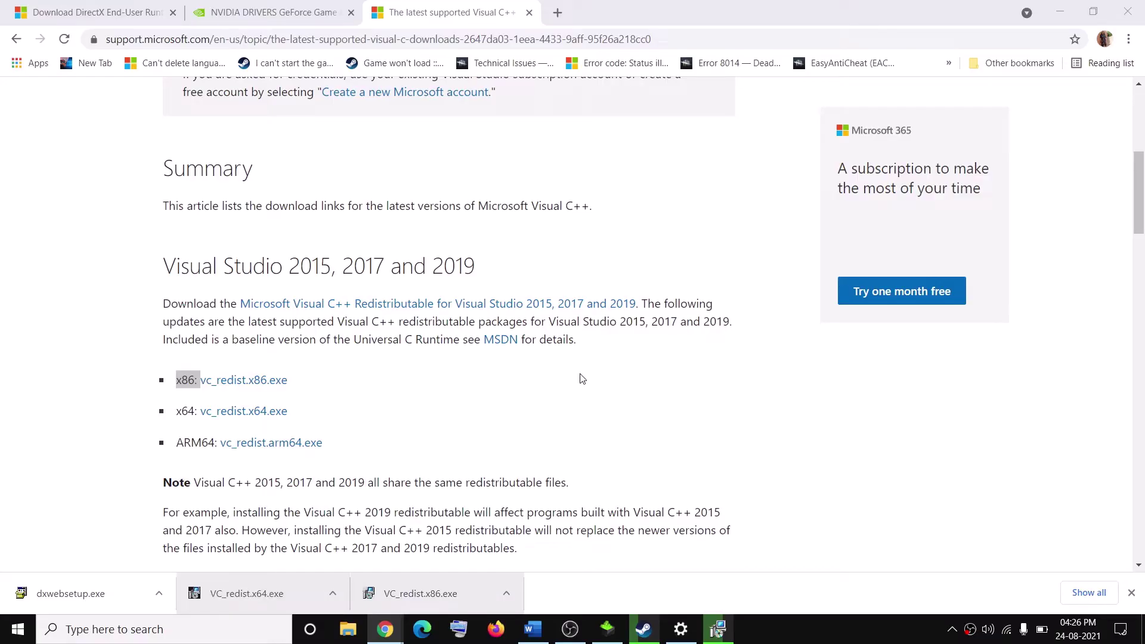
{"action": "left_click", "coordinate": [642, 450]}
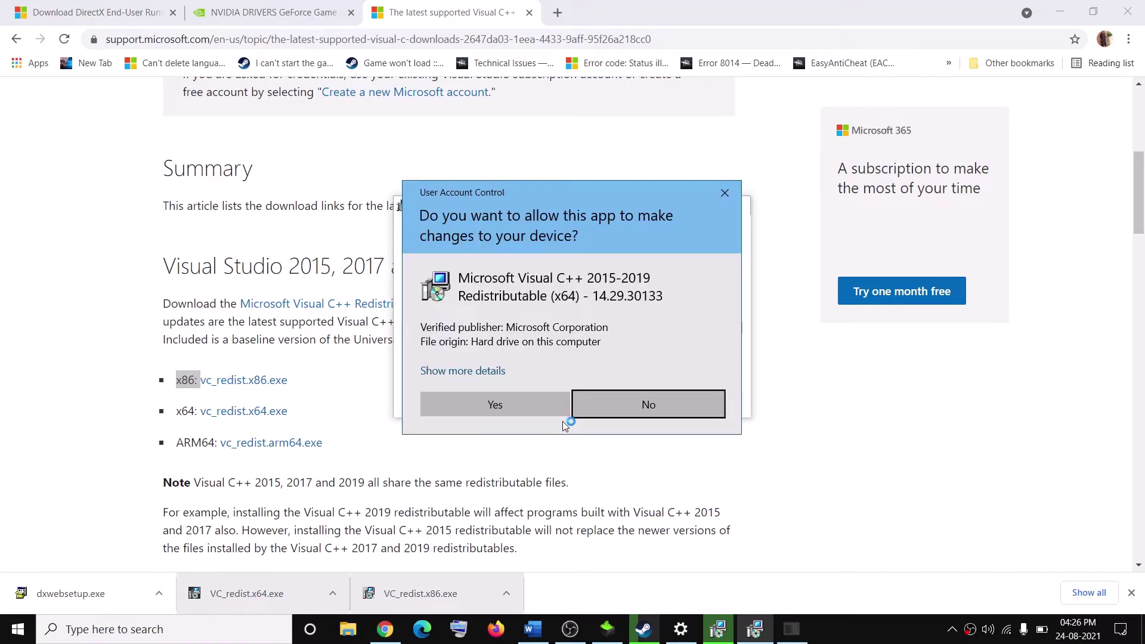
{"action": "left_click", "coordinate": [505, 404]}
{"action": "left_click", "coordinate": [729, 634]}
{"action": "left_click_drag", "start_coordinate": [614, 203], "coordinate": [721, 212]}
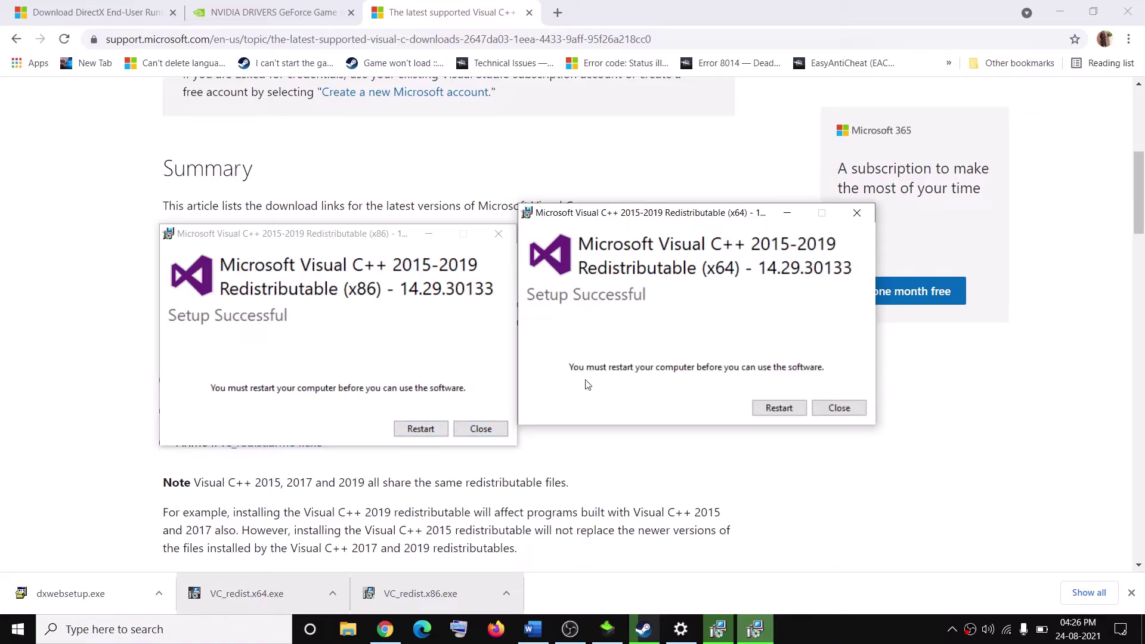
{"action": "left_click", "coordinate": [481, 429]}
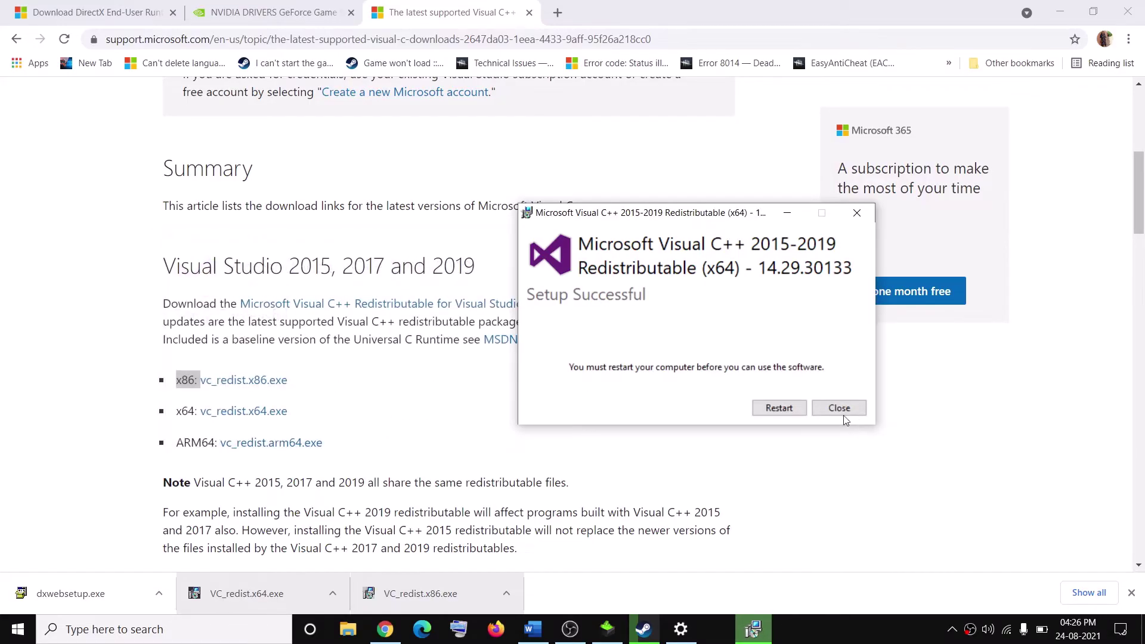
{"action": "left_click", "coordinate": [838, 407]}
{"action": "left_click", "coordinate": [17, 630]}
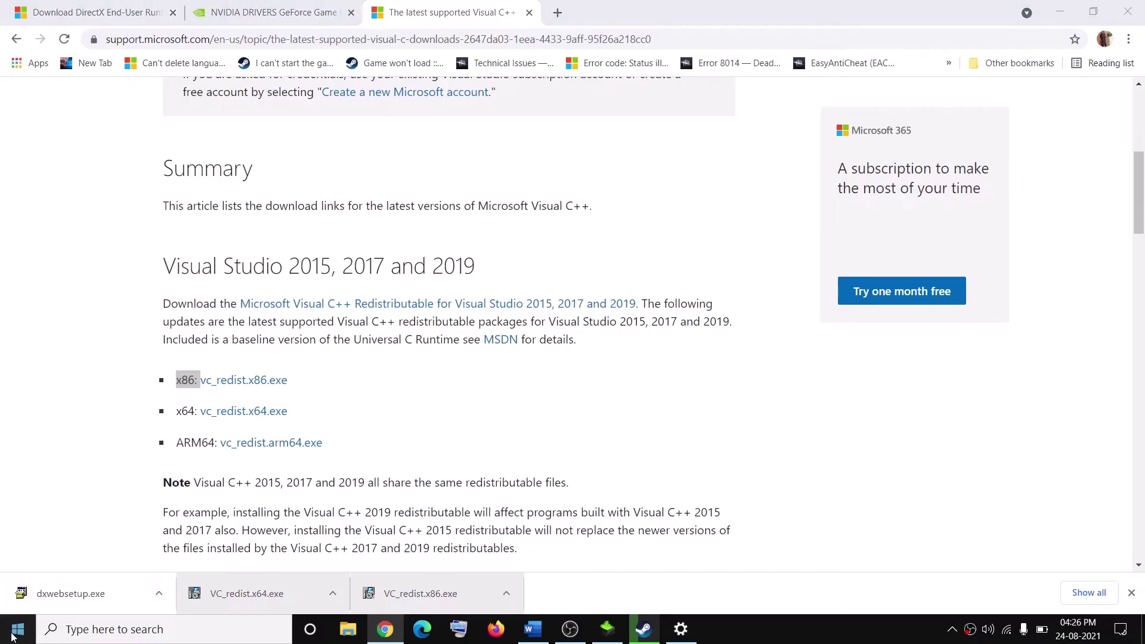
Return to the Fix Aliens crash guide and scroll to Step 8 on running as administrator
{"action": "left_click", "coordinate": [19, 597]}
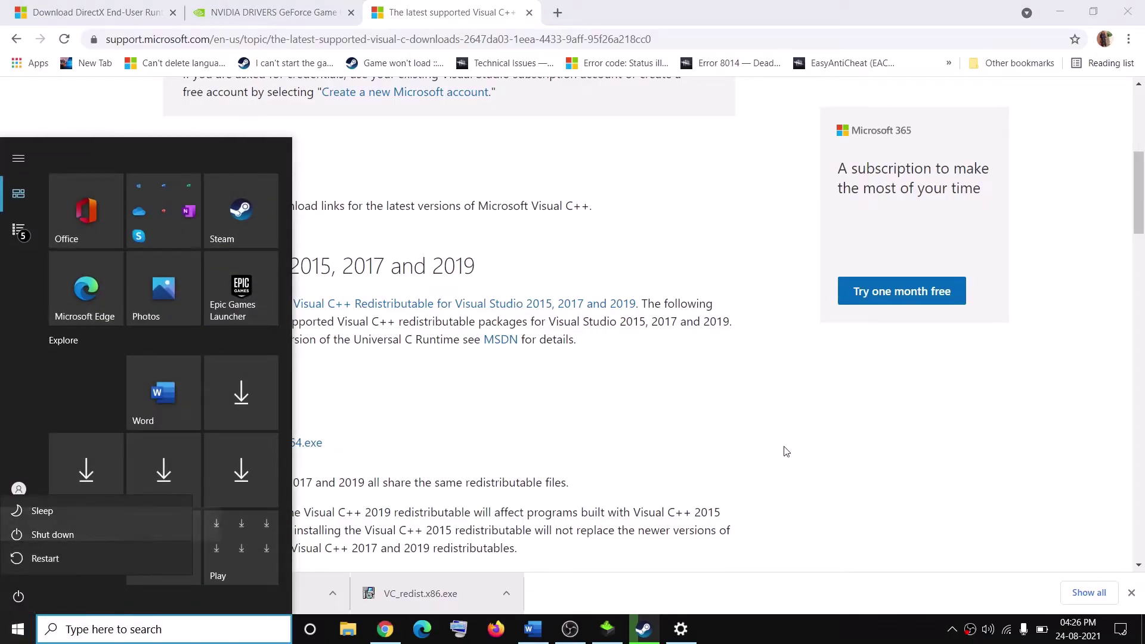
{"action": "left_click", "coordinate": [533, 630]}
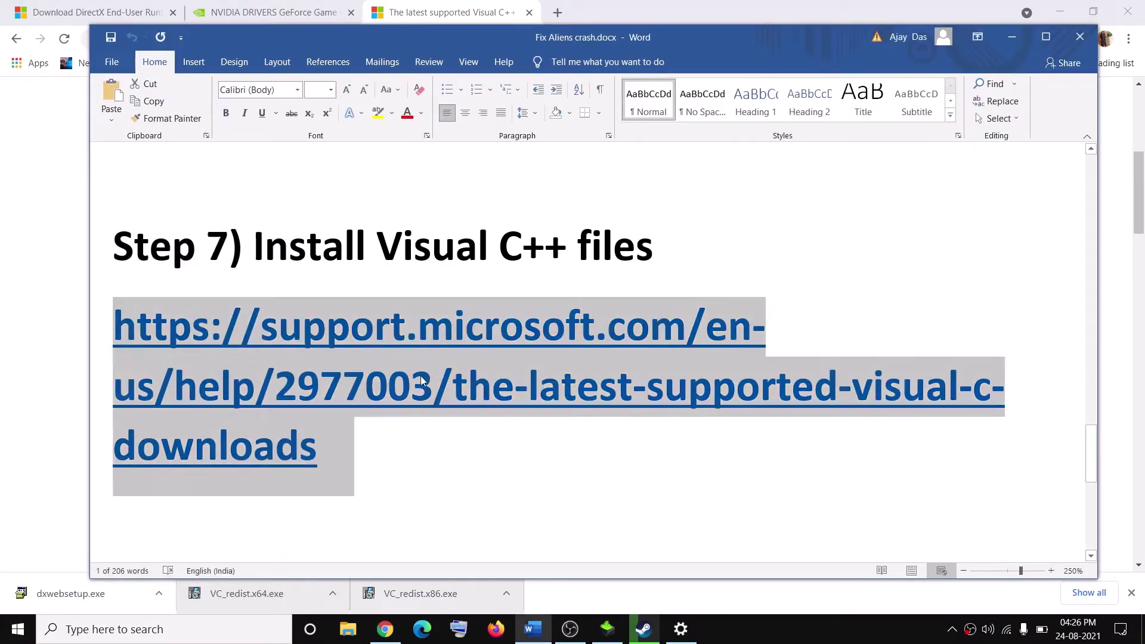
{"action": "scroll", "coordinate": [415, 433], "scroll_direction": "down", "scroll_amount": 3}
{"action": "scroll", "coordinate": [389, 370], "scroll_direction": "up", "scroll_amount": 2}
{"action": "scroll", "coordinate": [936, 449], "scroll_direction": "down", "scroll_amount": 1}
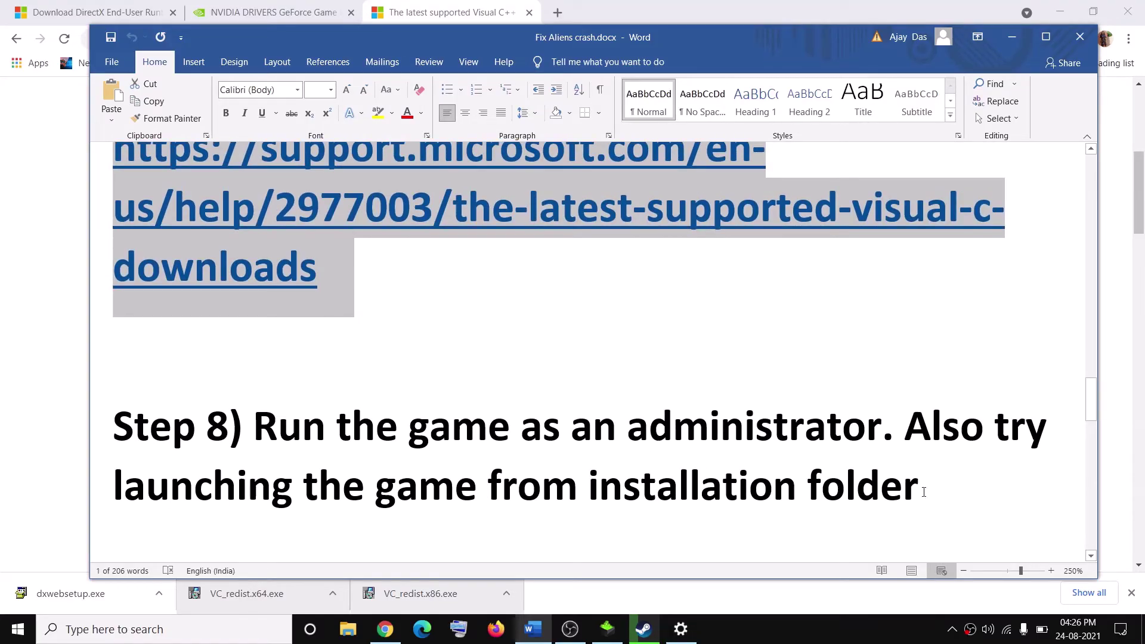
{"action": "left_click", "coordinate": [645, 630]}
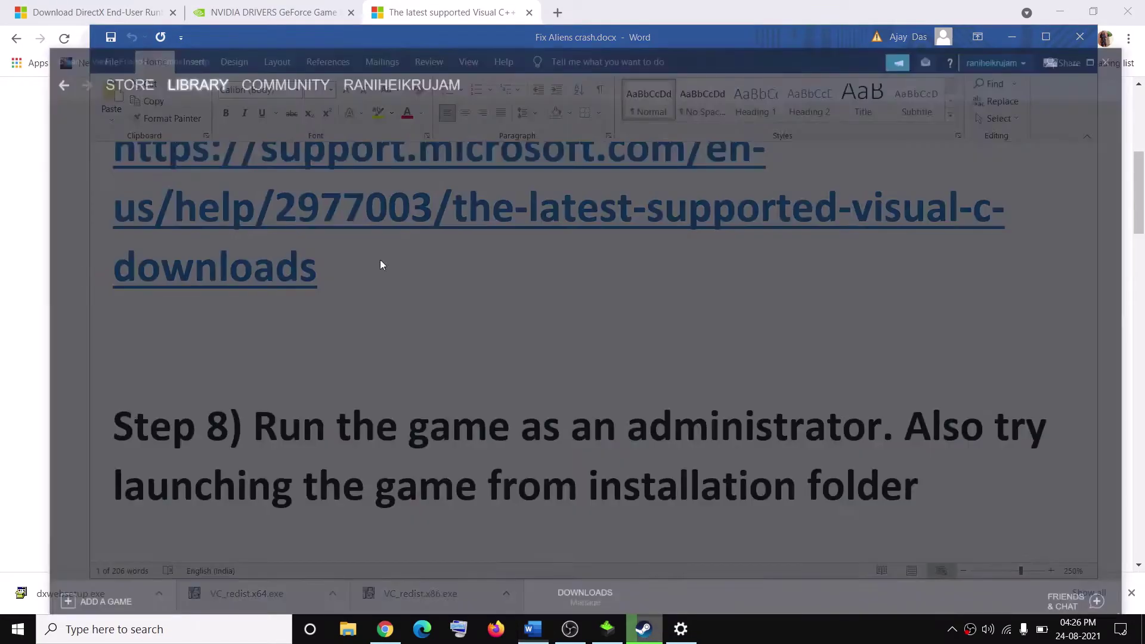
Open Aliens: Fireteam Elite's local files from Steam via Manage > Browse local files
{"action": "right_click", "coordinate": [98, 181]}
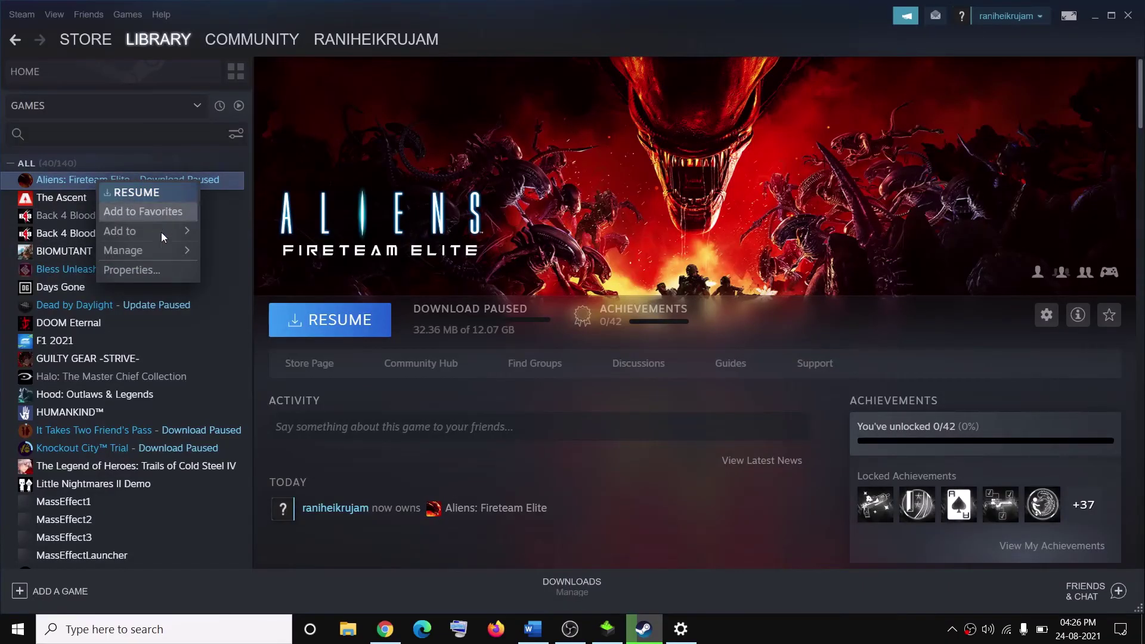
{"action": "mouse_move", "coordinate": [152, 251]}
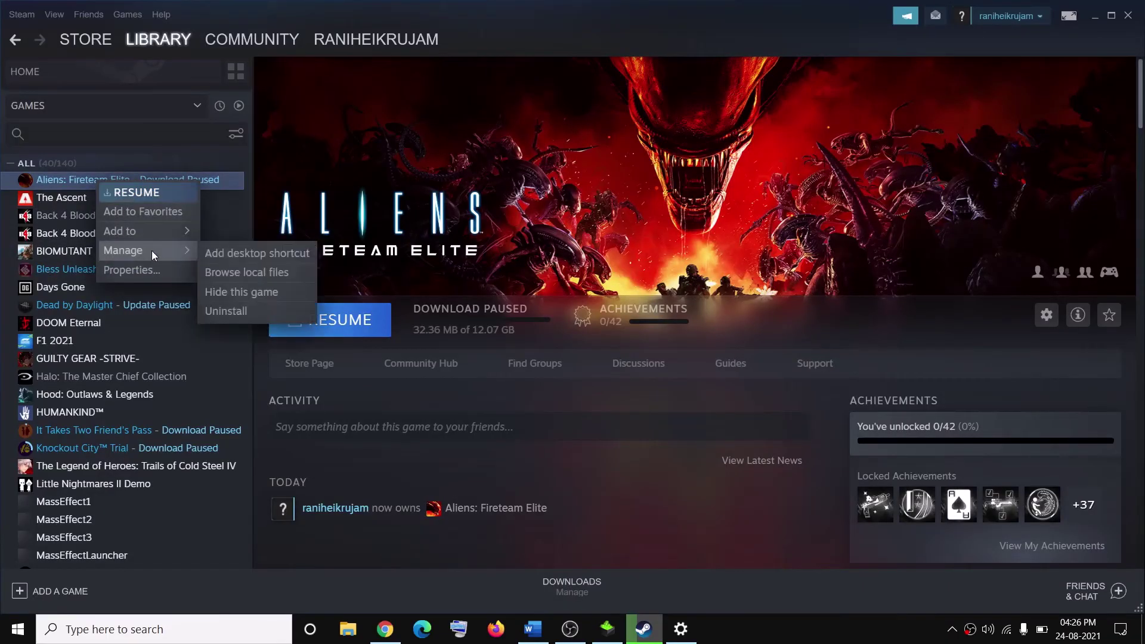
{"action": "left_click", "coordinate": [278, 273]}
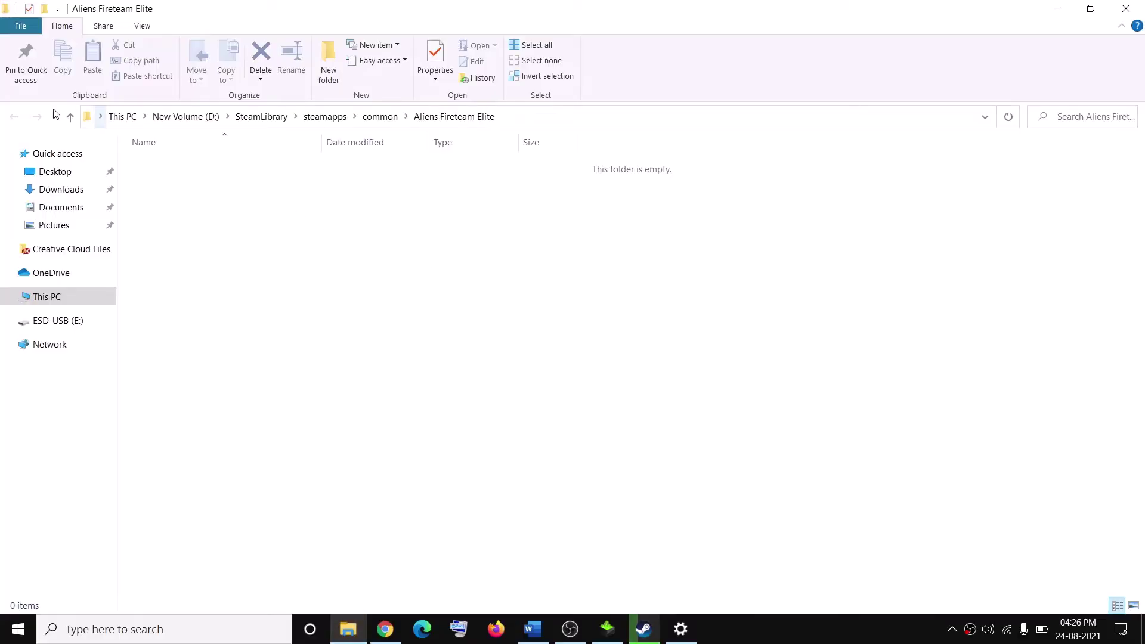
{"action": "left_click", "coordinate": [70, 116]}
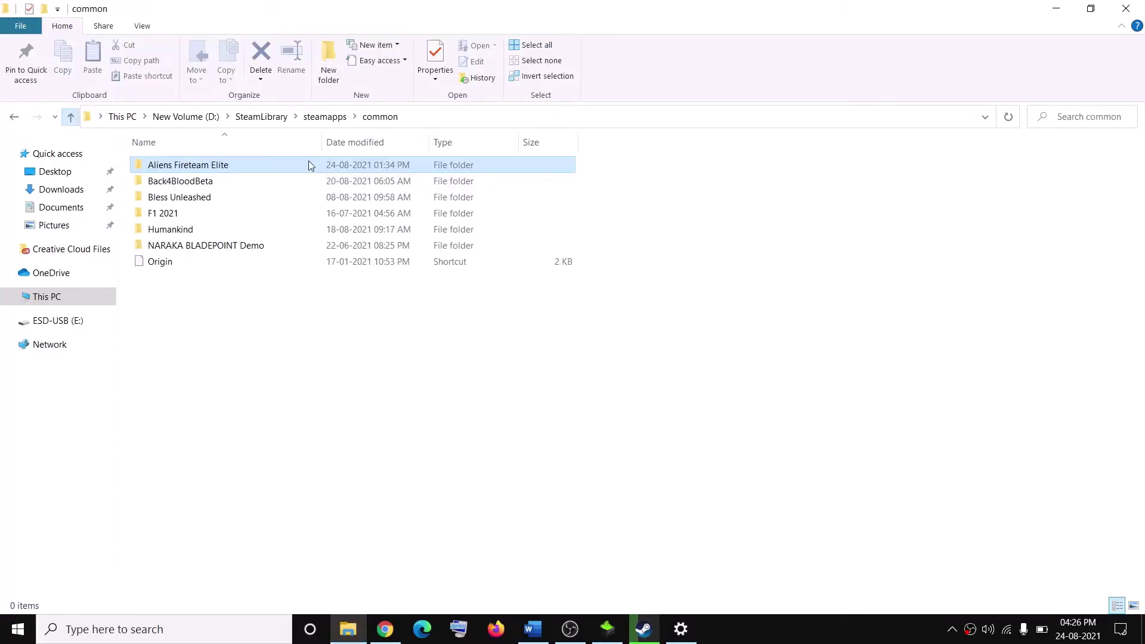
{"action": "double_click", "coordinate": [192, 168]}
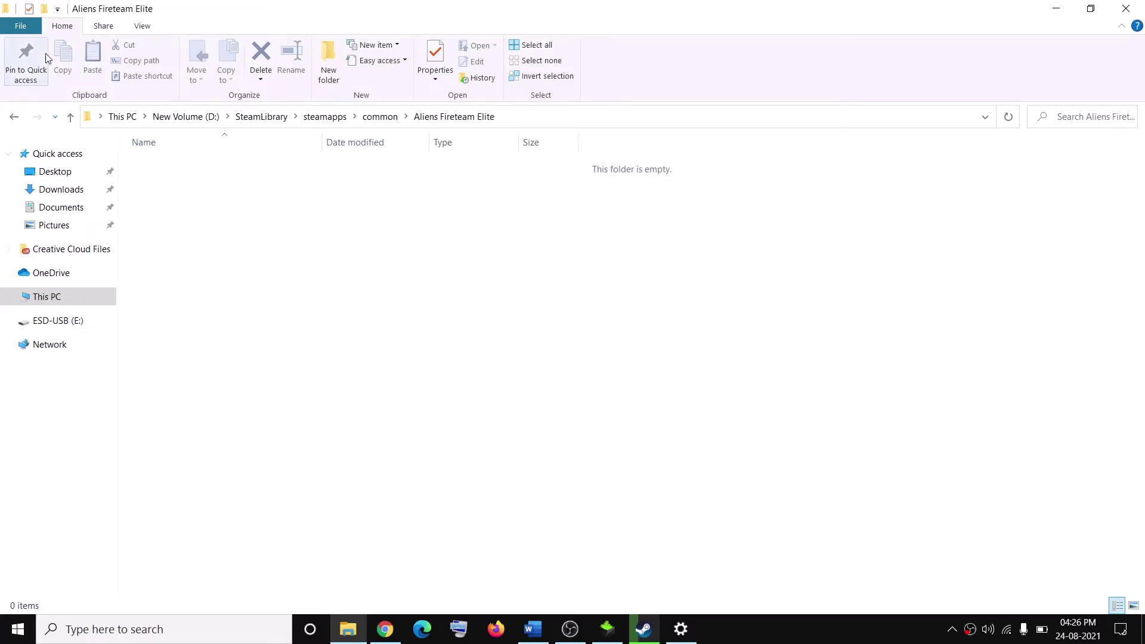
Move between the common folder and the empty Aliens Fireteam Elite folder, ending in common
{"action": "left_click", "coordinate": [75, 119]}
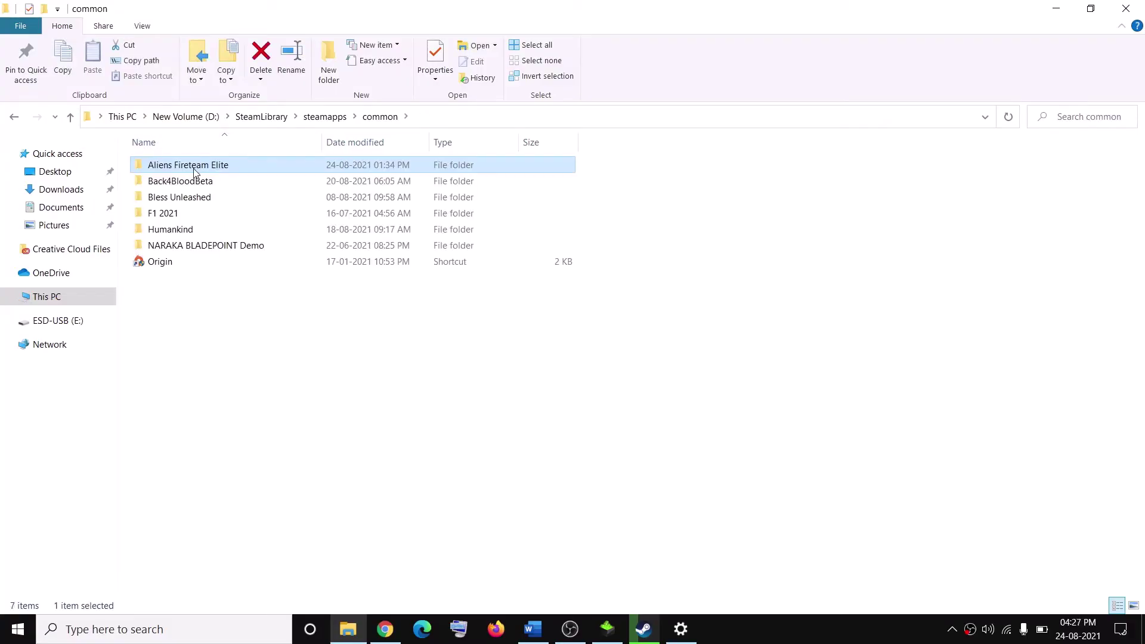
{"action": "double_click", "coordinate": [188, 165]}
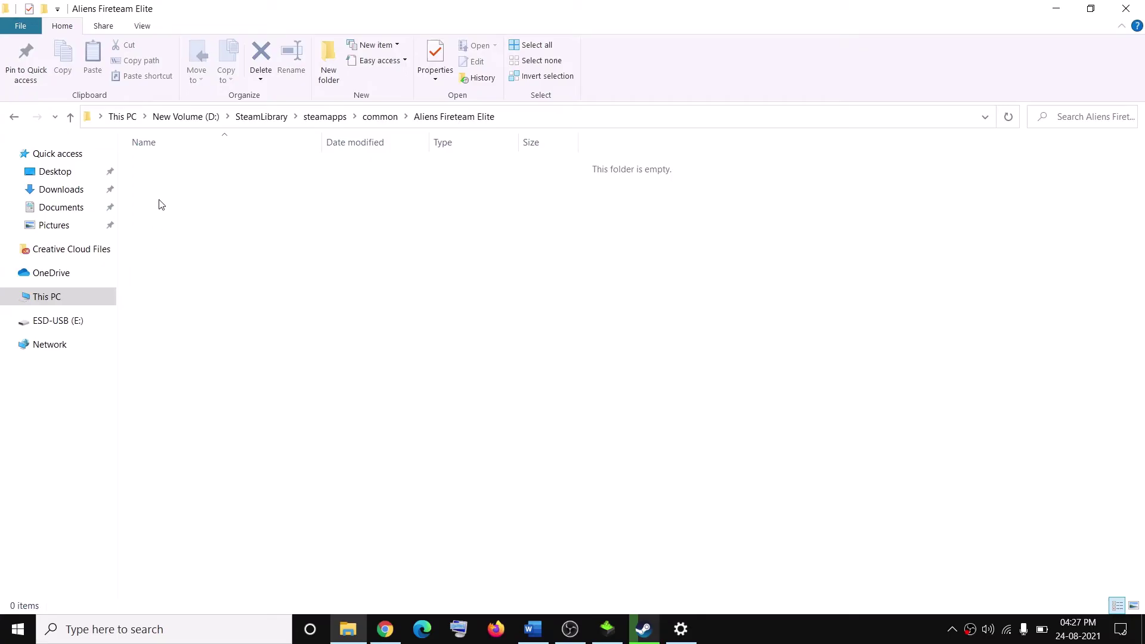
{"action": "left_click", "coordinate": [70, 117]}
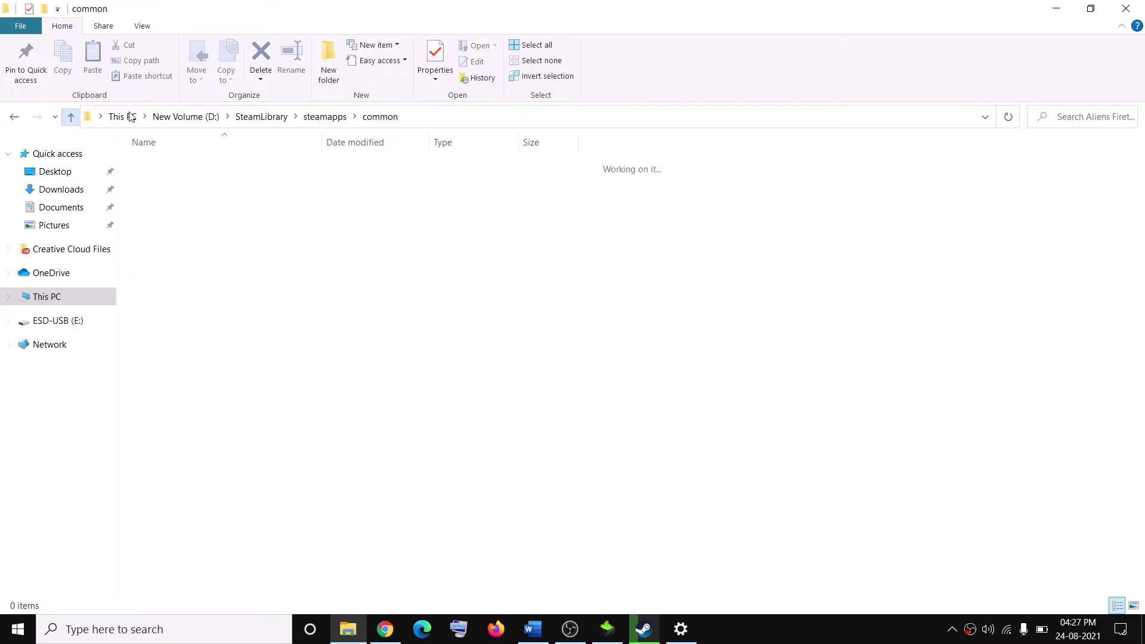
{"action": "left_click", "coordinate": [176, 265]}
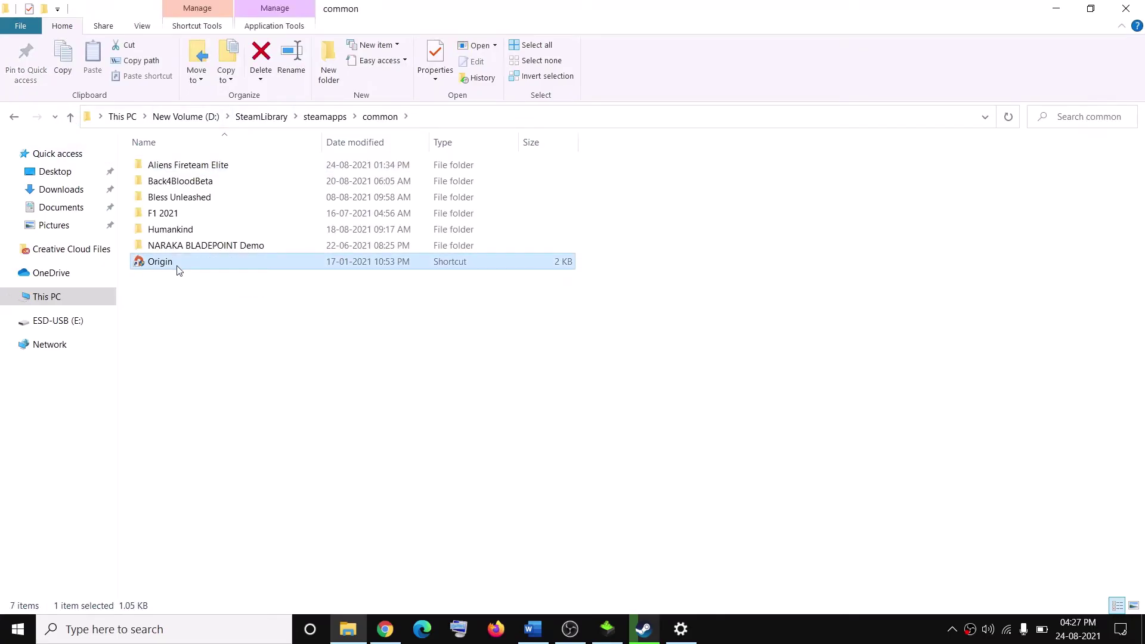
{"action": "left_click", "coordinate": [185, 167]}
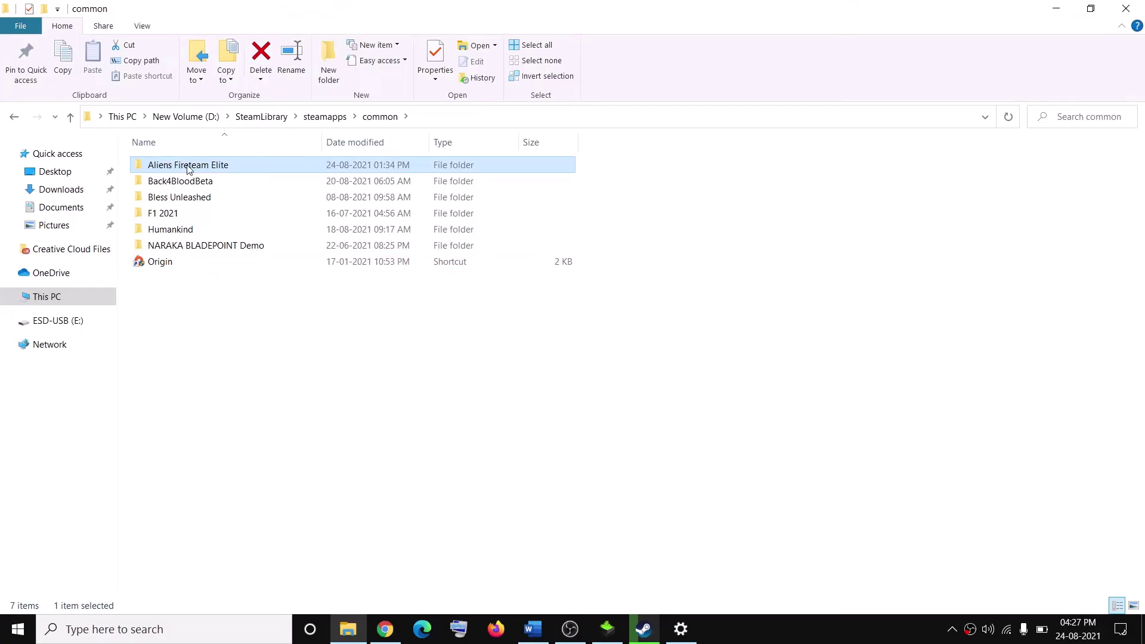
{"action": "double_click", "coordinate": [188, 167]}
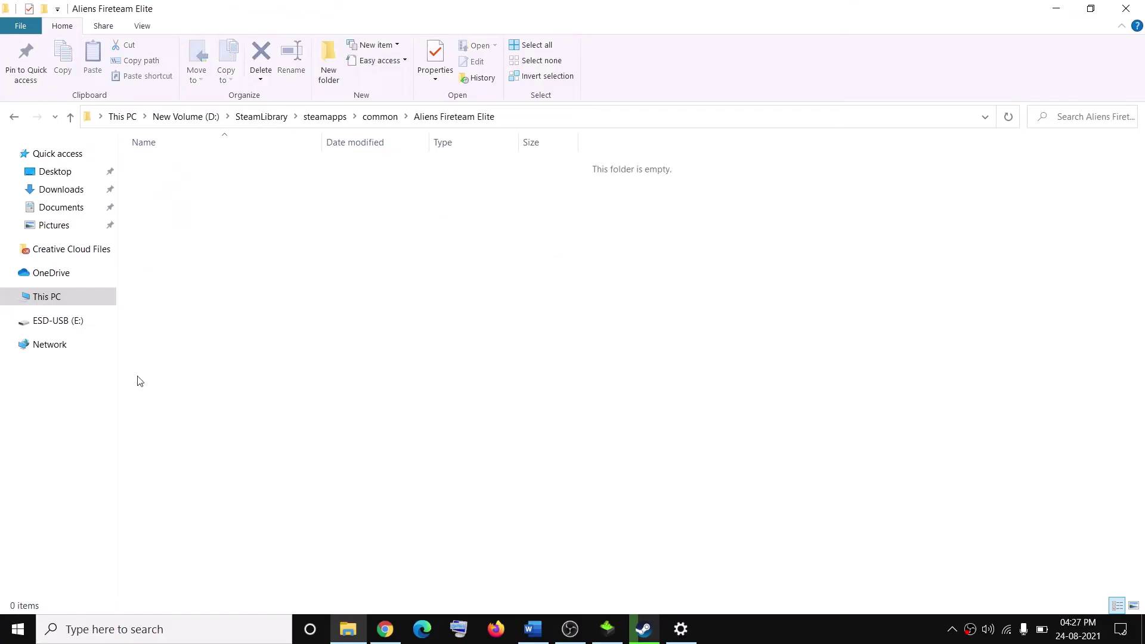
{"action": "left_click", "coordinate": [69, 117]}
{"action": "right_click", "coordinate": [184, 253]}
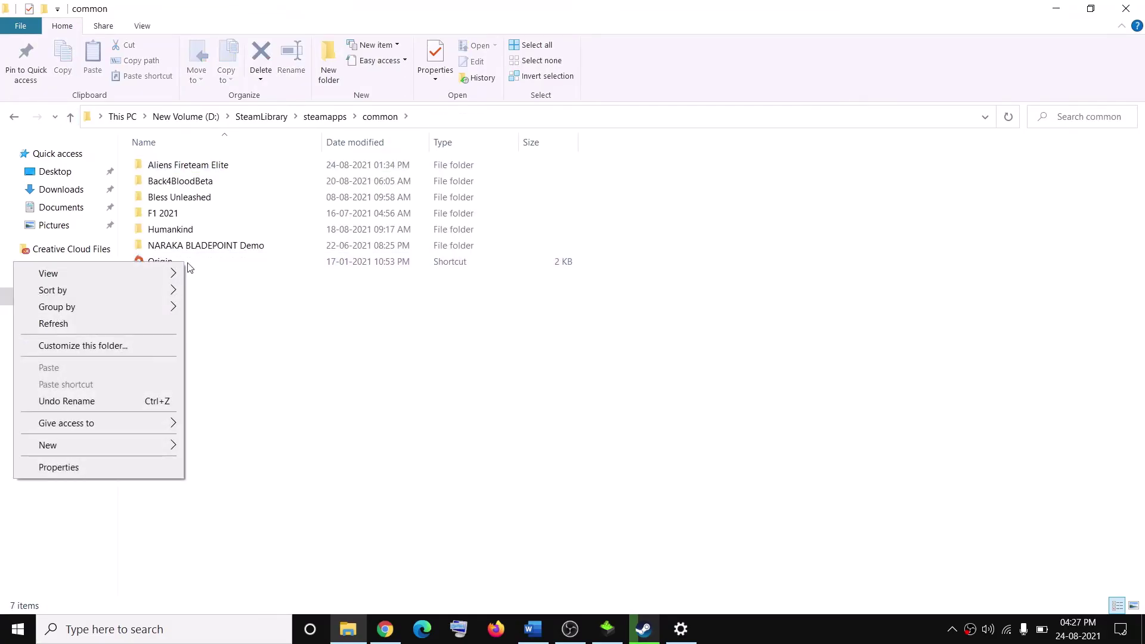
{"action": "left_click", "coordinate": [192, 270]}
{"action": "right_click", "coordinate": [203, 262]}
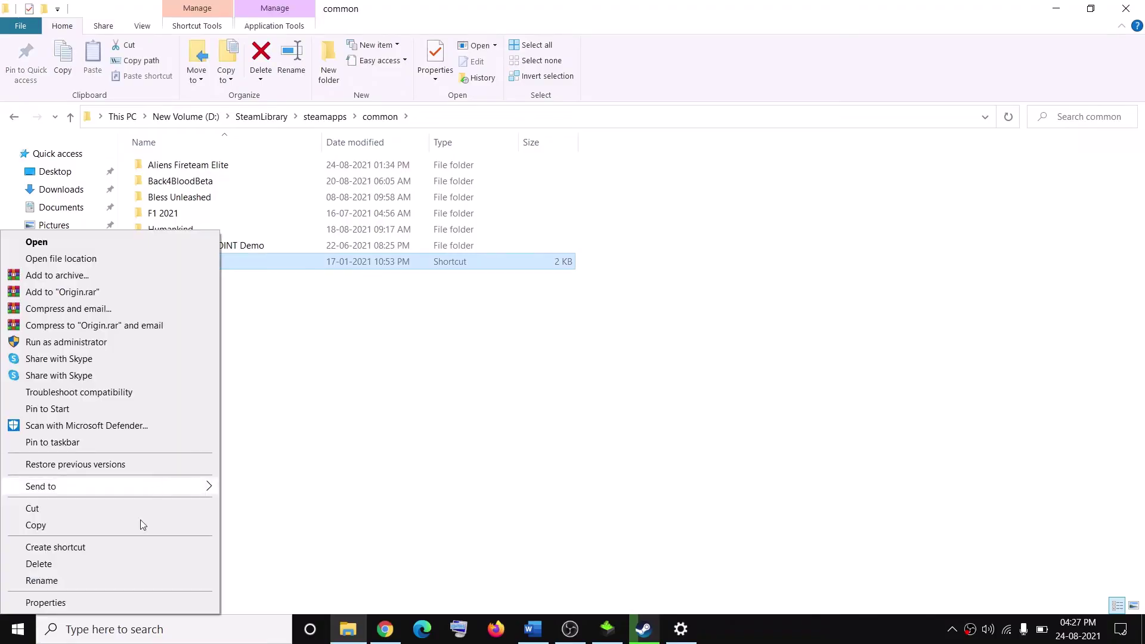
Tick 'Run this program as an administrator' in the Origin shortcut's Compatibility properties and apply
{"action": "left_click", "coordinate": [36, 603]}
{"action": "left_click_drag", "start_coordinate": [294, 231], "coordinate": [376, 114]}
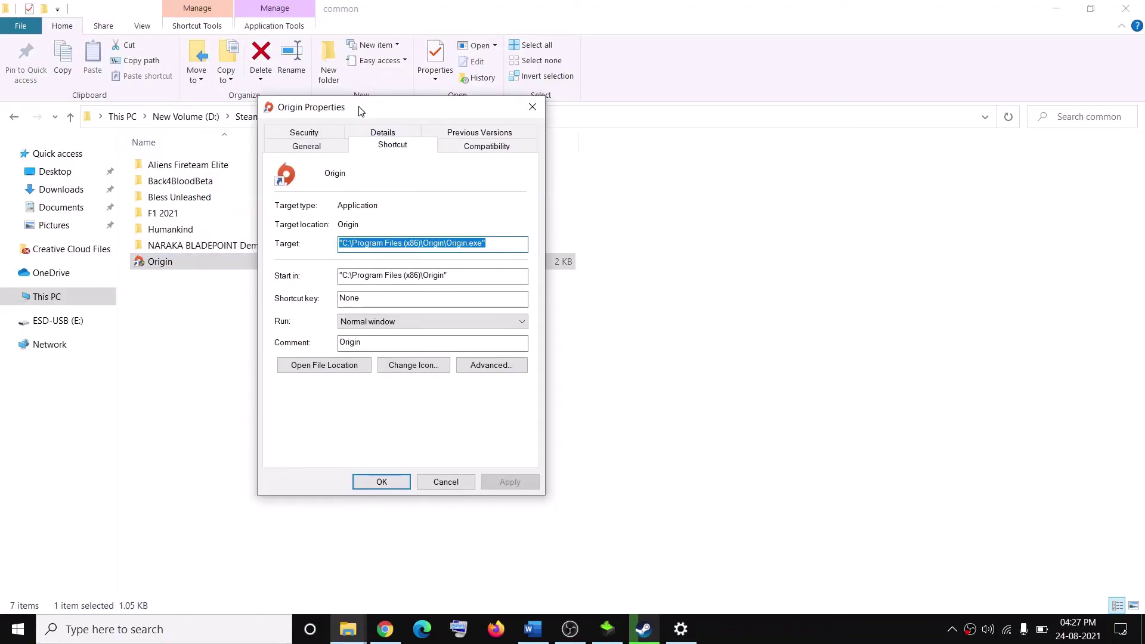
{"action": "left_click", "coordinate": [487, 145]}
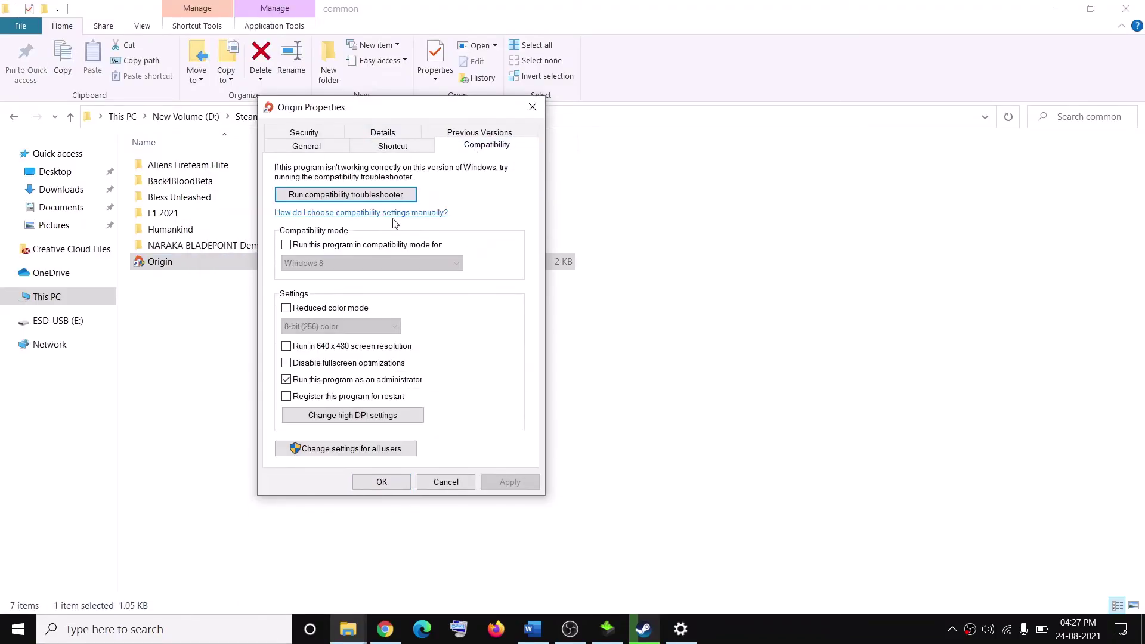
{"action": "left_click", "coordinate": [287, 381]}
{"action": "left_click", "coordinate": [287, 382]}
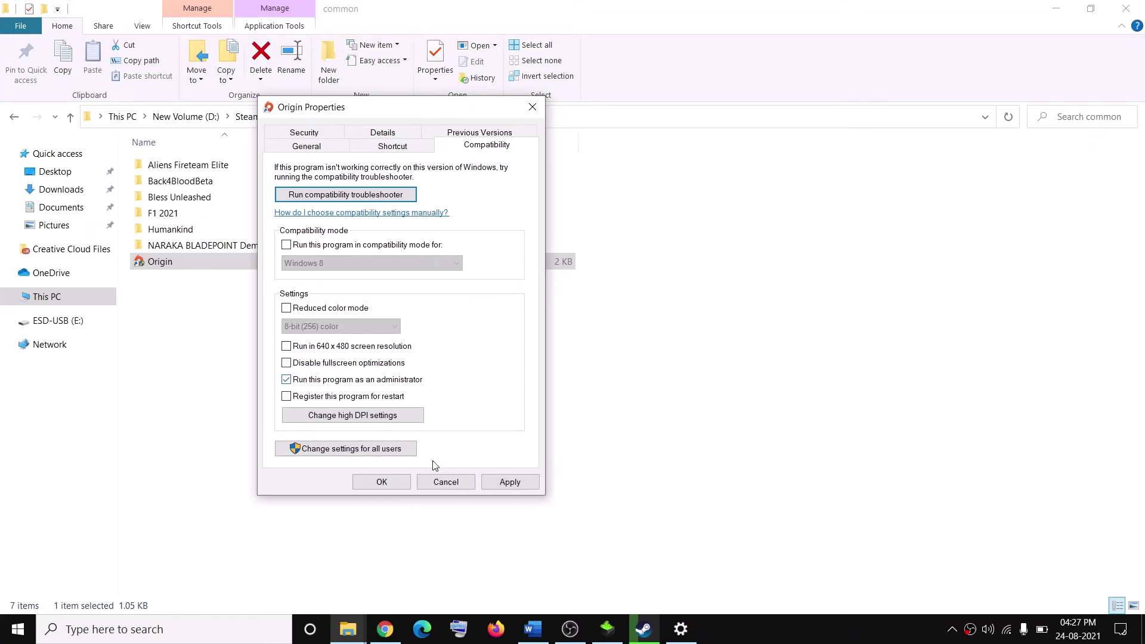
{"action": "left_click", "coordinate": [512, 483]}
{"action": "left_click", "coordinate": [384, 482]}
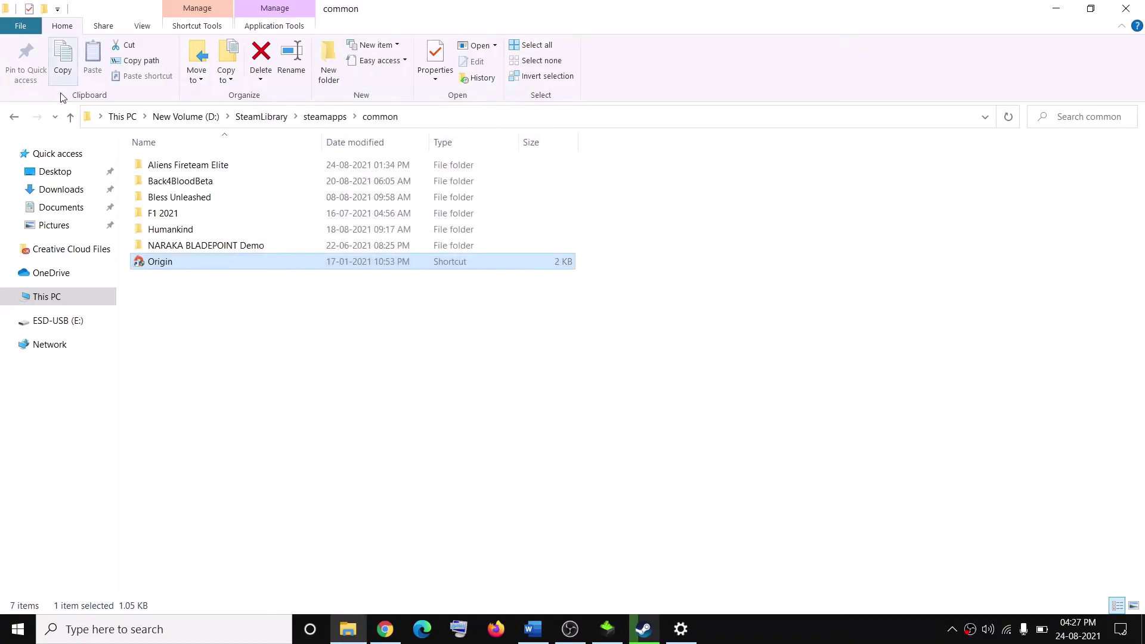
Go back to the common folder and open the Aliens Fireteam Elite game folder
{"action": "left_click", "coordinate": [69, 117]}
{"action": "double_click", "coordinate": [234, 169]}
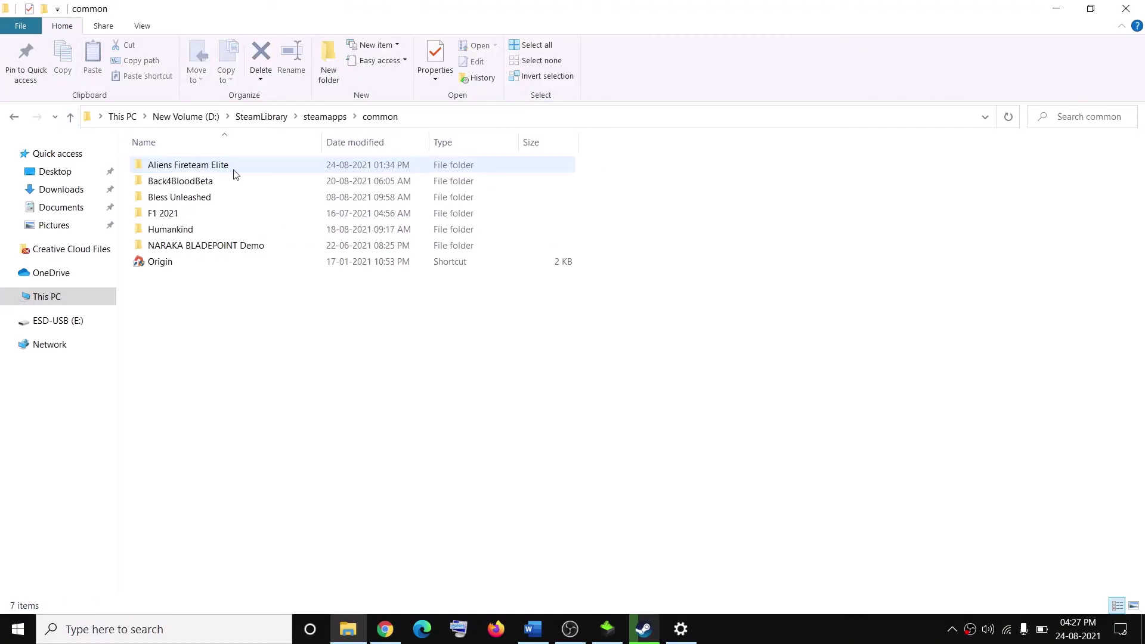
{"action": "double_click", "coordinate": [182, 166]}
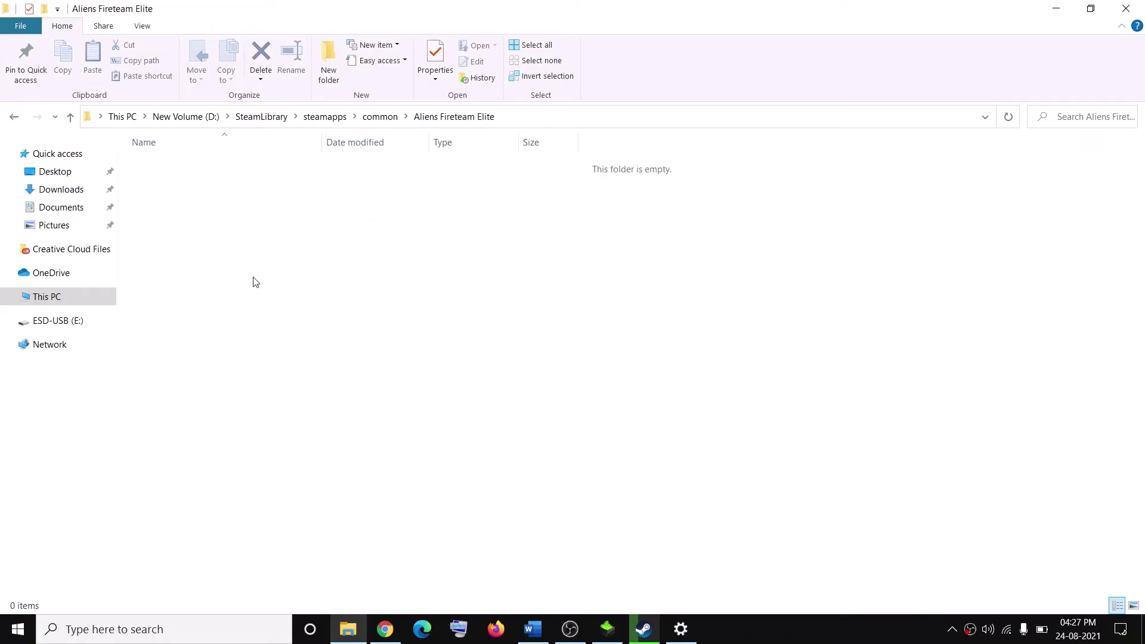
Close Explorer and scroll the Word guide past Step 9 to select the Step 10 text
{"action": "left_click", "coordinate": [1127, 8]}
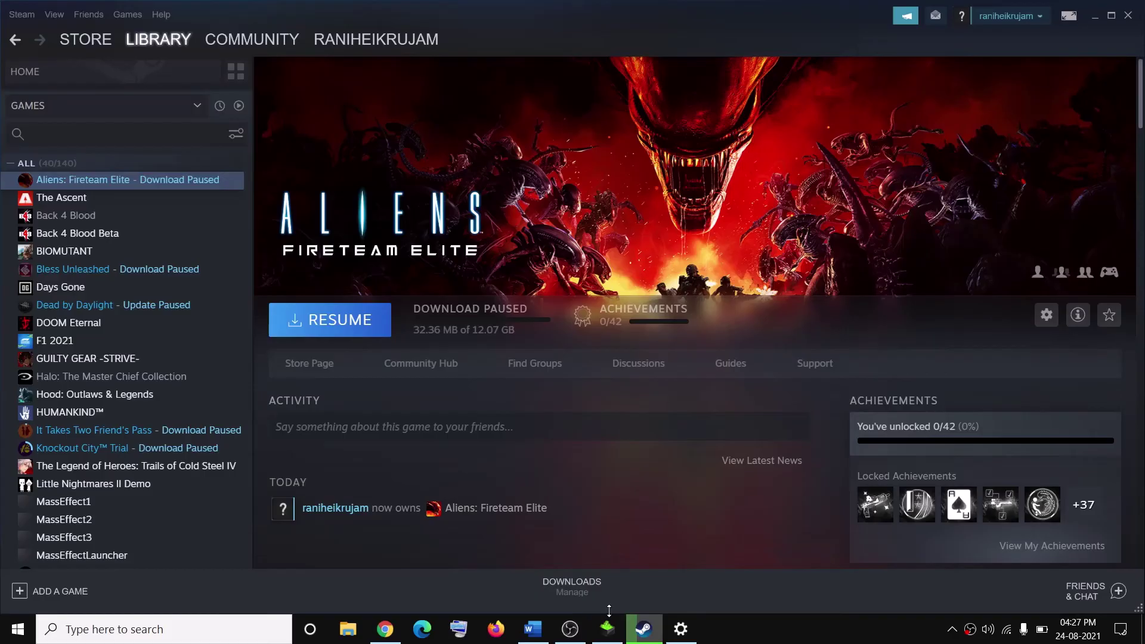
{"action": "left_click", "coordinate": [532, 630]}
{"action": "scroll", "coordinate": [460, 404], "scroll_direction": "down", "scroll_amount": 5}
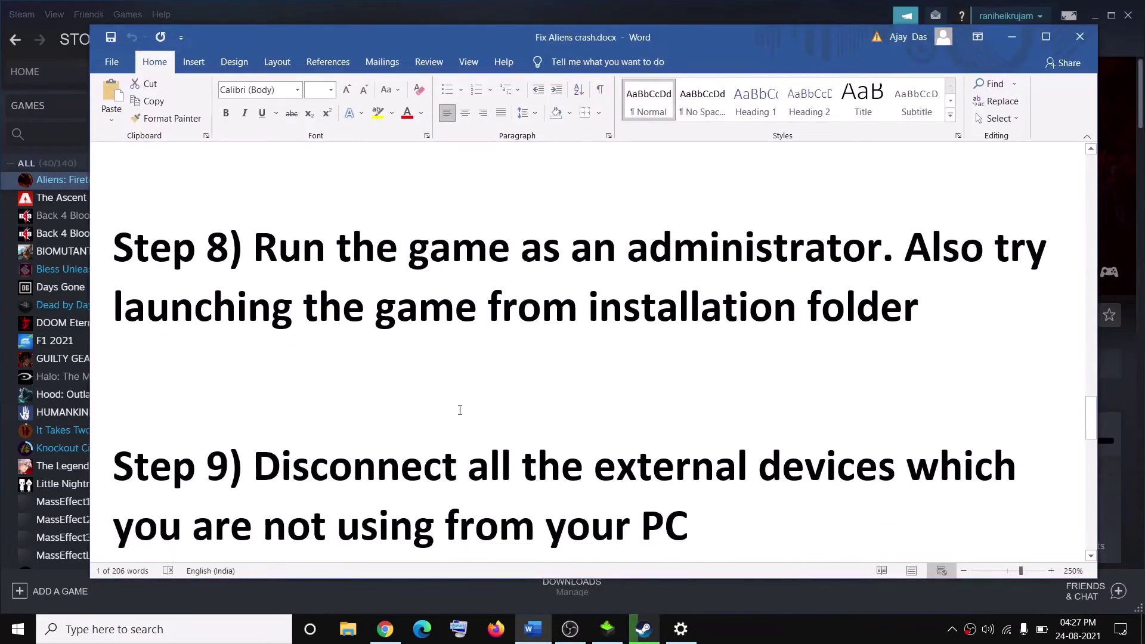
{"action": "left_click_drag", "start_coordinate": [292, 381], "coordinate": [666, 435]}
{"action": "left_click", "coordinate": [389, 434]}
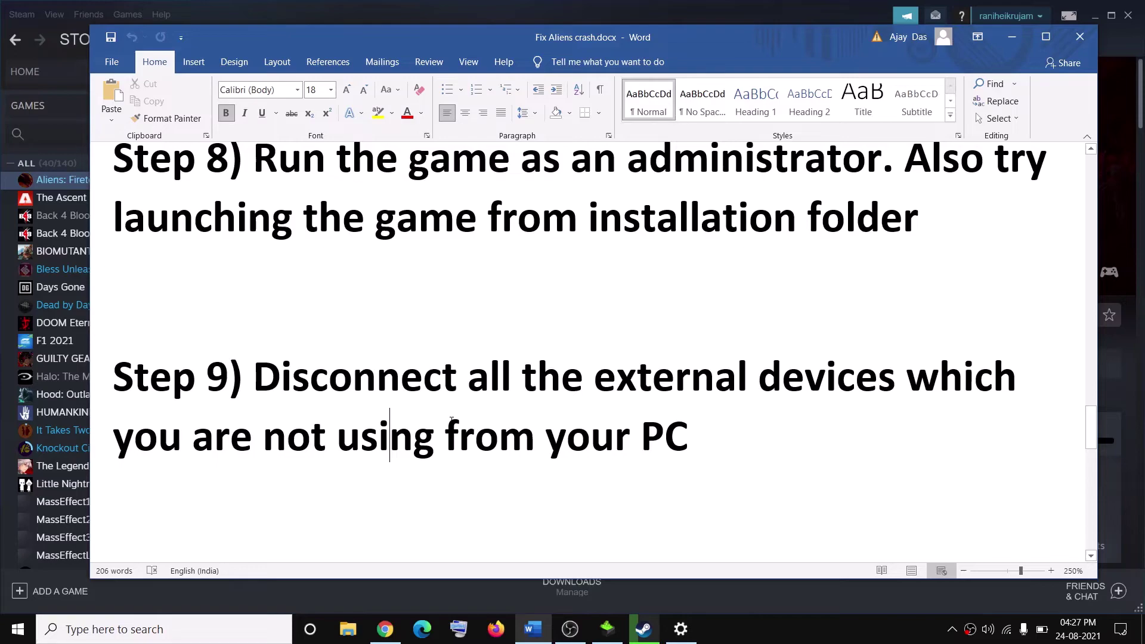
{"action": "scroll", "coordinate": [451, 421], "scroll_direction": "down", "scroll_amount": 5}
{"action": "left_click_drag", "start_coordinate": [304, 328], "coordinate": [622, 330]}
Untick the Steam Overlay in Aliens: Fireteam Elite properties, then highlight the close-overlay-apps advice in Word
{"action": "right_click", "coordinate": [62, 182]}
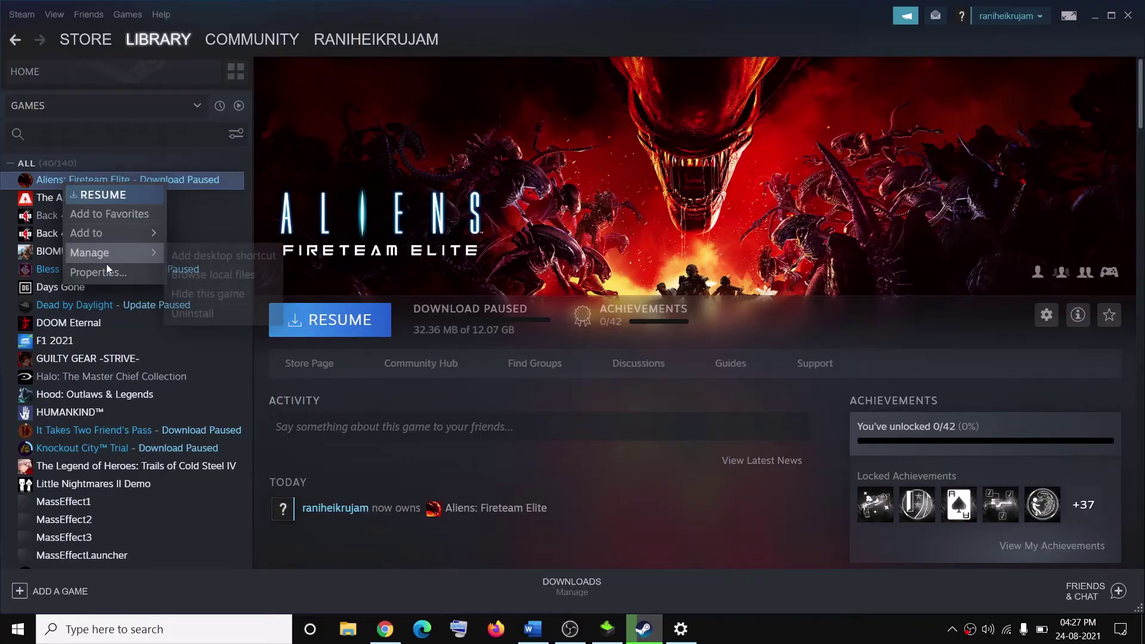
{"action": "left_click", "coordinate": [97, 272]}
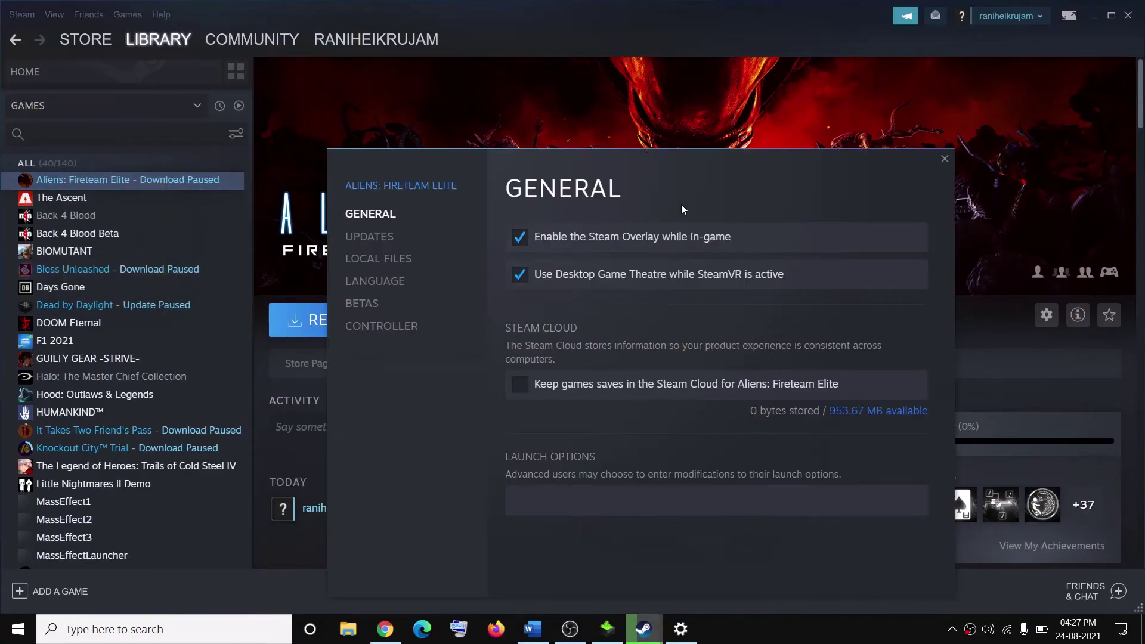
{"action": "left_click", "coordinate": [524, 238]}
{"action": "left_click", "coordinate": [947, 159]}
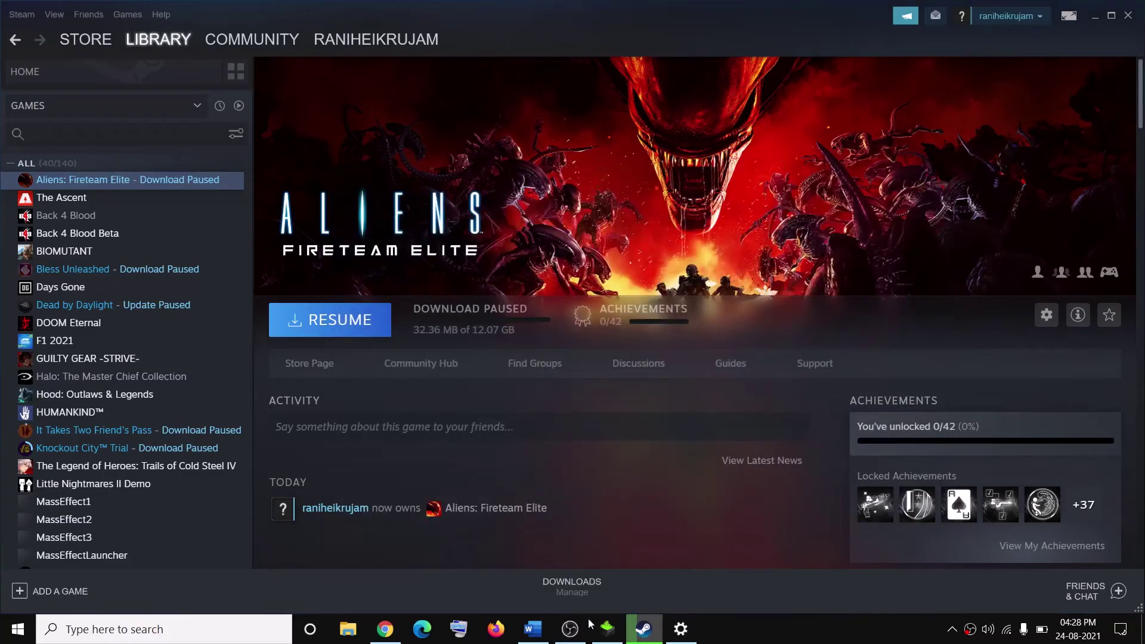
{"action": "left_click", "coordinate": [532, 630]}
{"action": "left_click_drag", "start_coordinate": [707, 329], "coordinate": [361, 388]}
{"action": "left_click", "coordinate": [119, 626]}
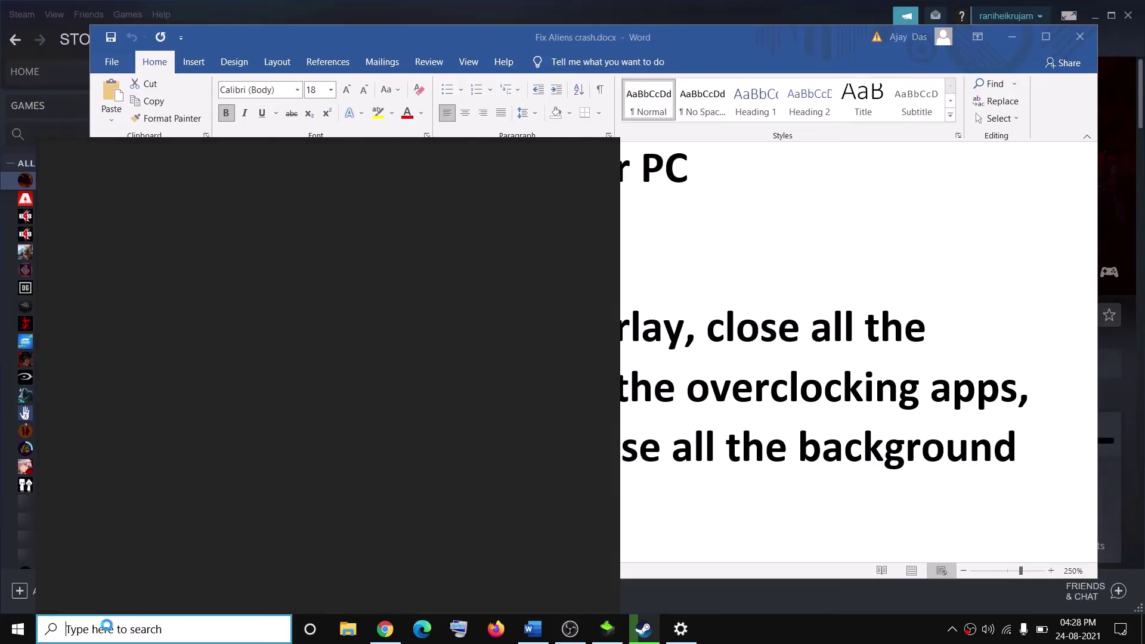
{"action": "type", "text": "disco"}
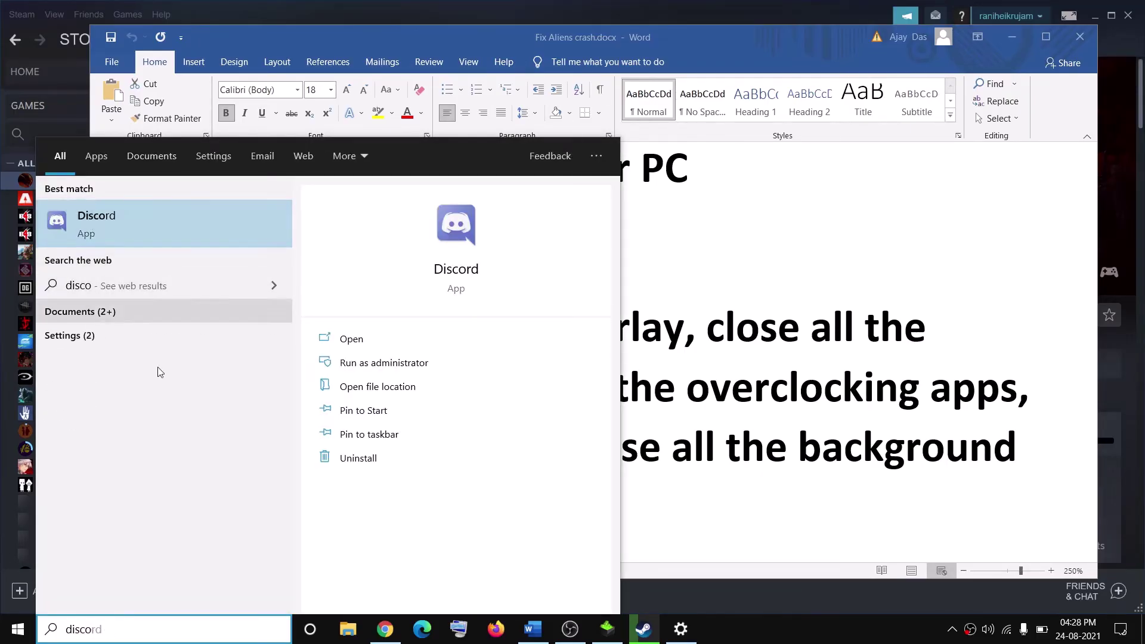
{"action": "type", "text": "rd"}
{"action": "key", "text": "ctrl+a"}
{"action": "type", "text": "ge"}
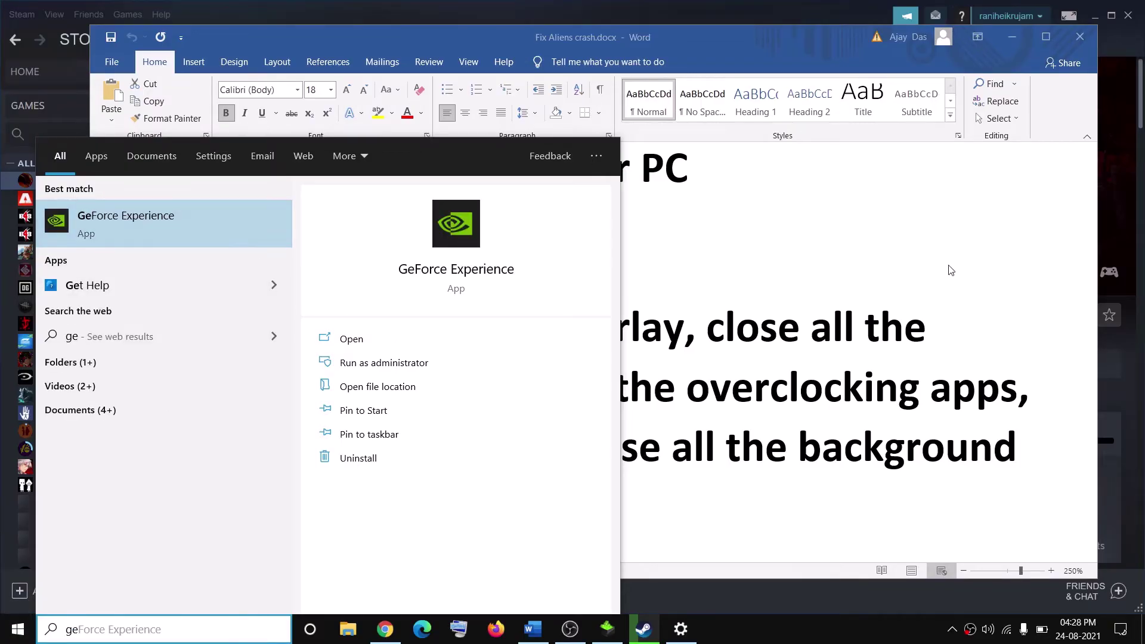
{"action": "left_click", "coordinate": [766, 296]}
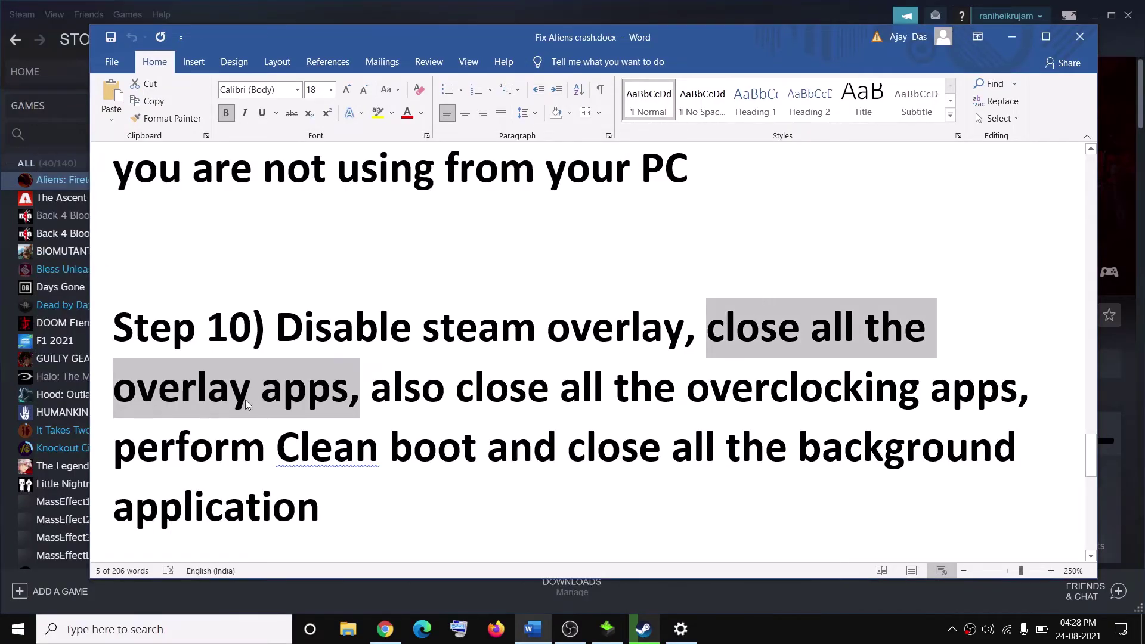
{"action": "left_click_drag", "start_coordinate": [394, 399], "coordinate": [1019, 393]}
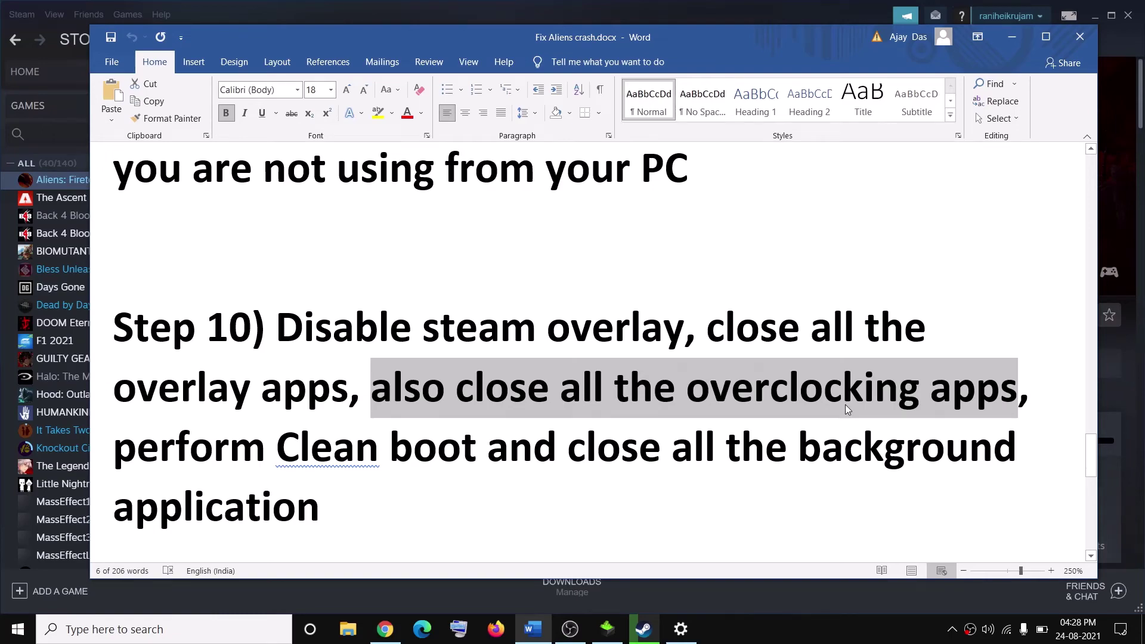
{"action": "left_click", "coordinate": [179, 636]}
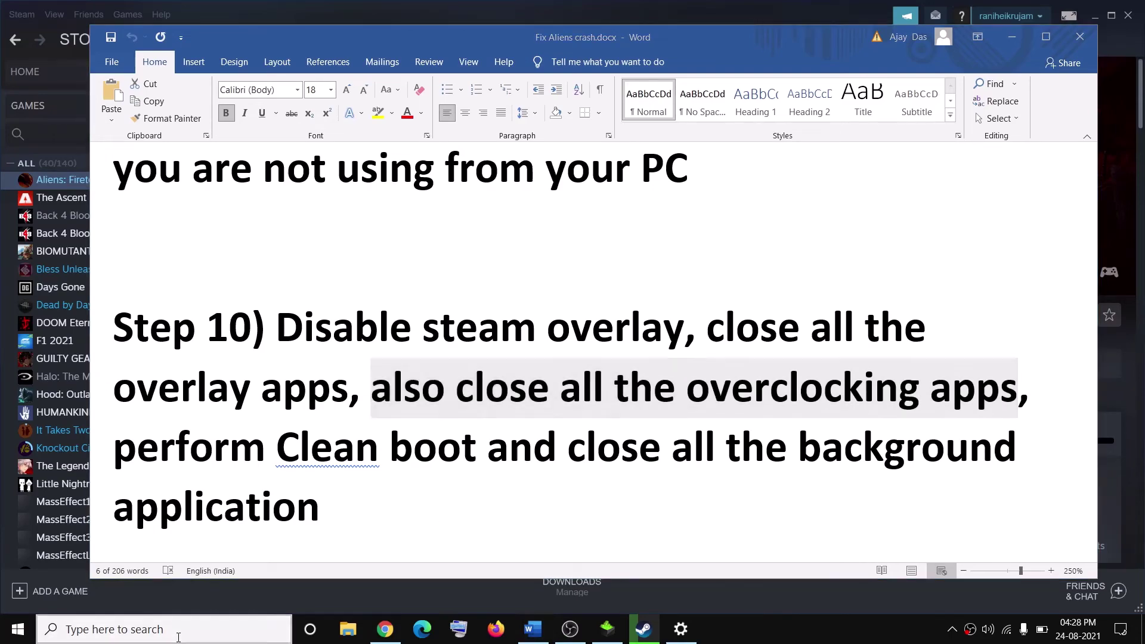
{"action": "type", "text": "msi"}
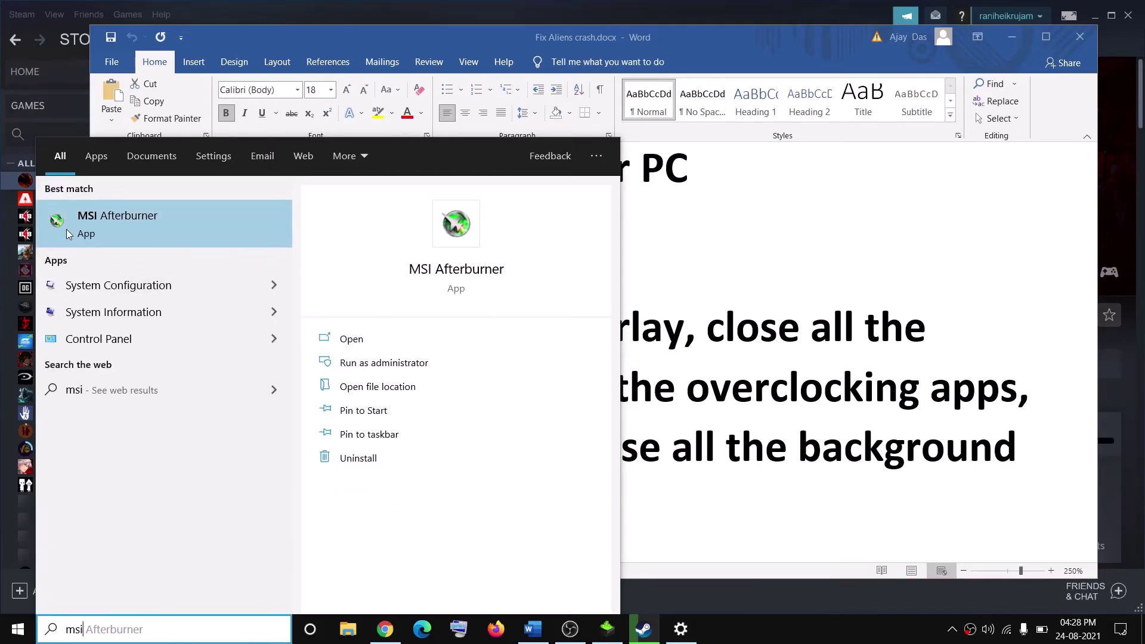
{"action": "key", "text": "ctrl+a"}
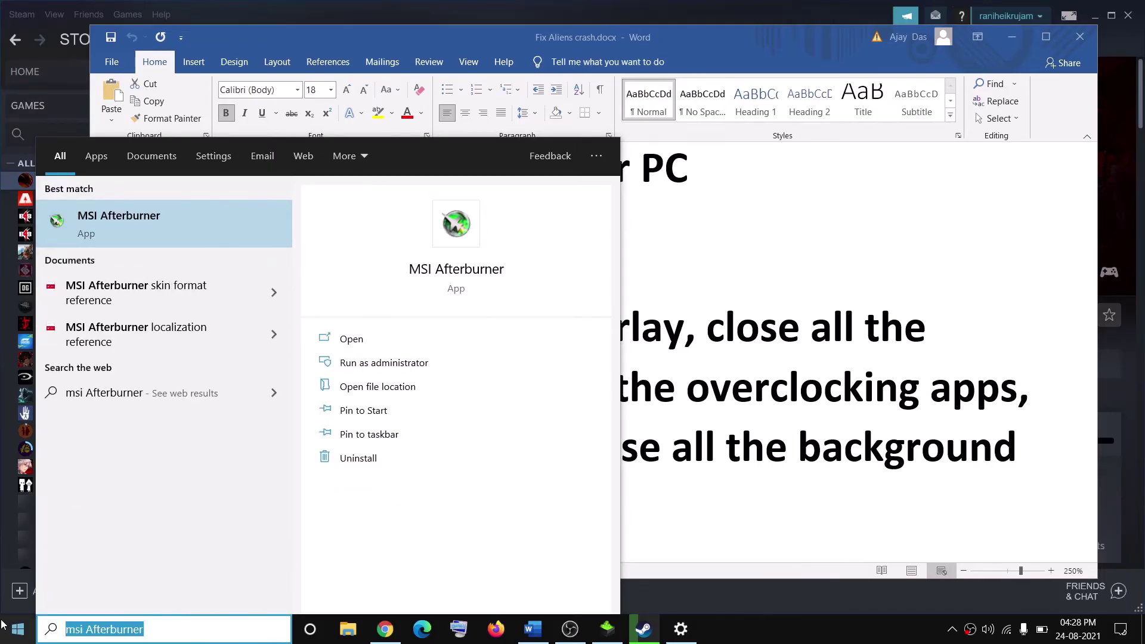
{"action": "type", "text": "riva"}
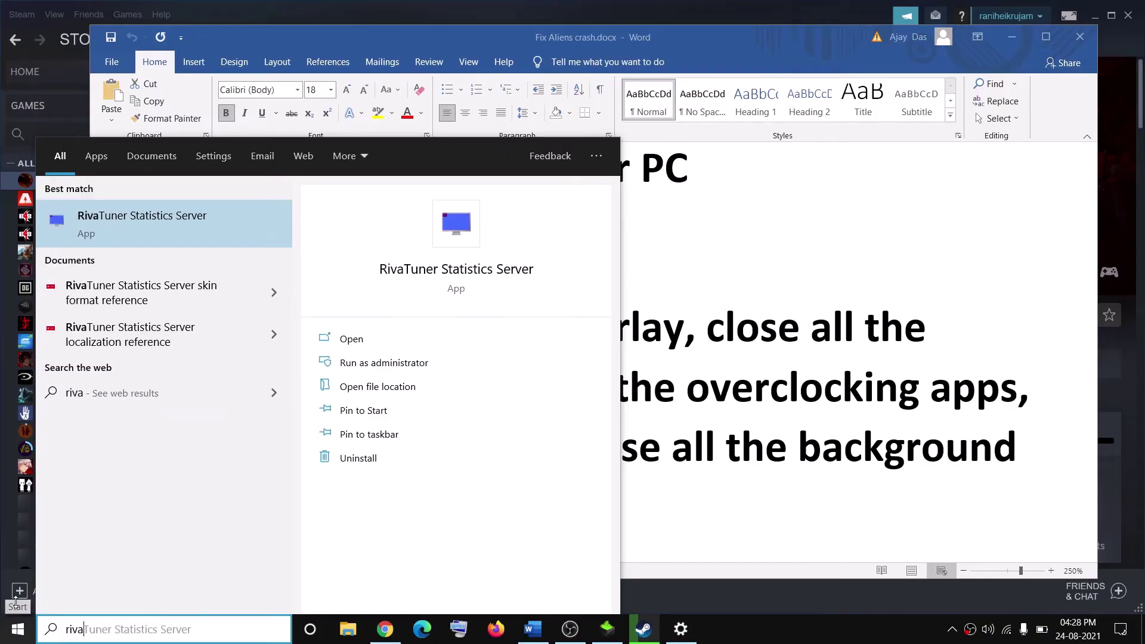
{"action": "left_click", "coordinate": [629, 441]}
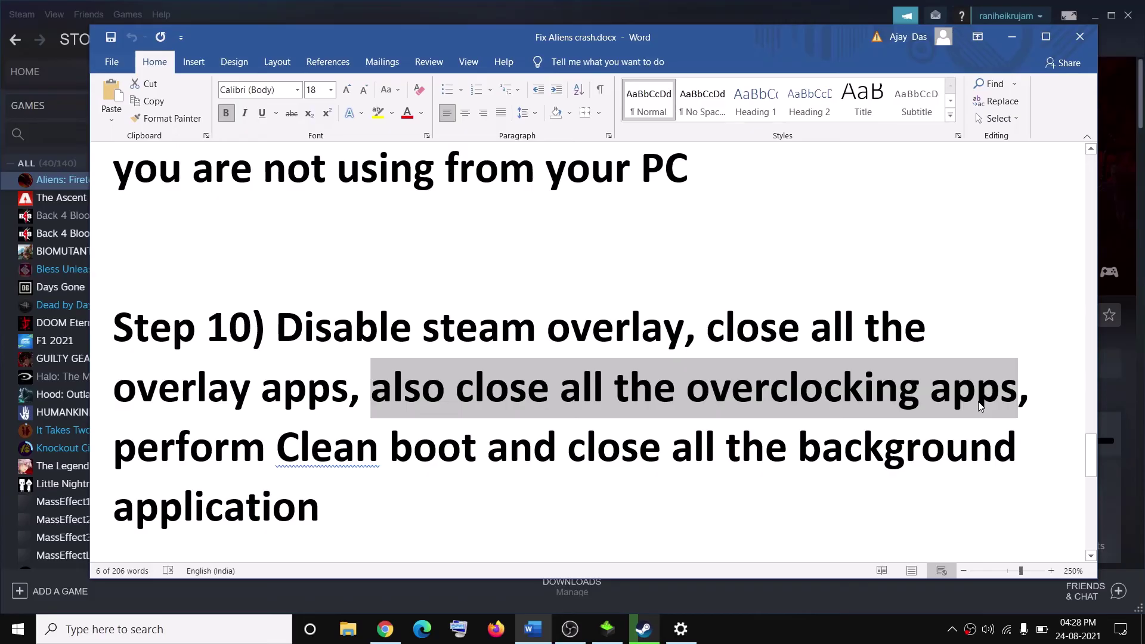
{"action": "left_click_drag", "start_coordinate": [151, 461], "coordinate": [478, 453]}
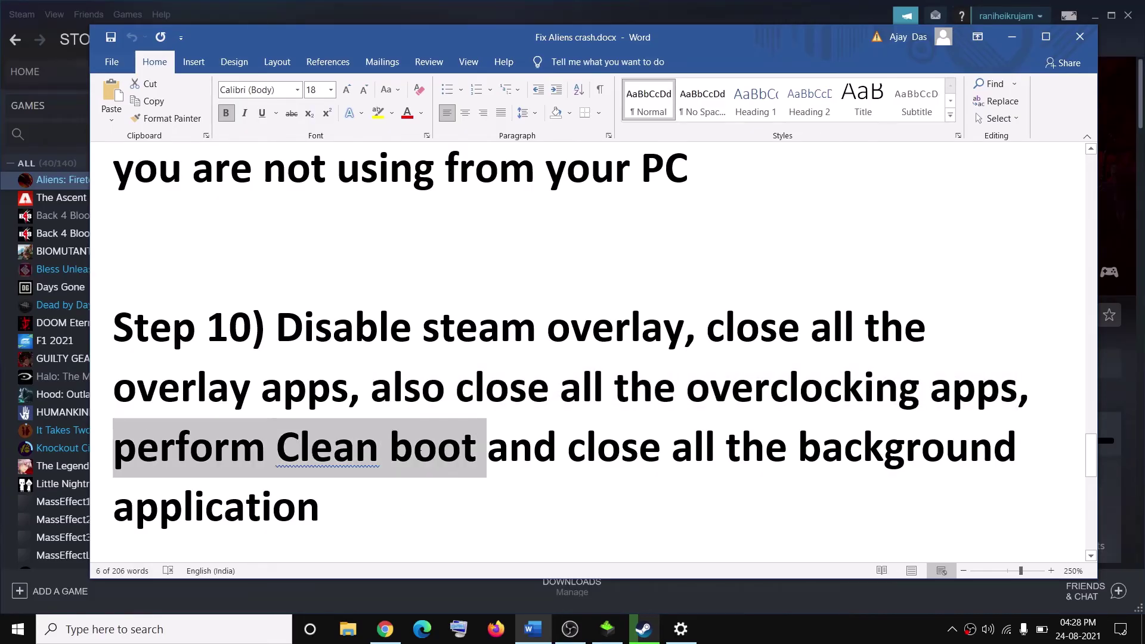
Open System Configuration via search, hide all Microsoft services, leave third-party services disabled, and confirm with OK
{"action": "left_click", "coordinate": [179, 630]}
{"action": "type", "text": "system"}
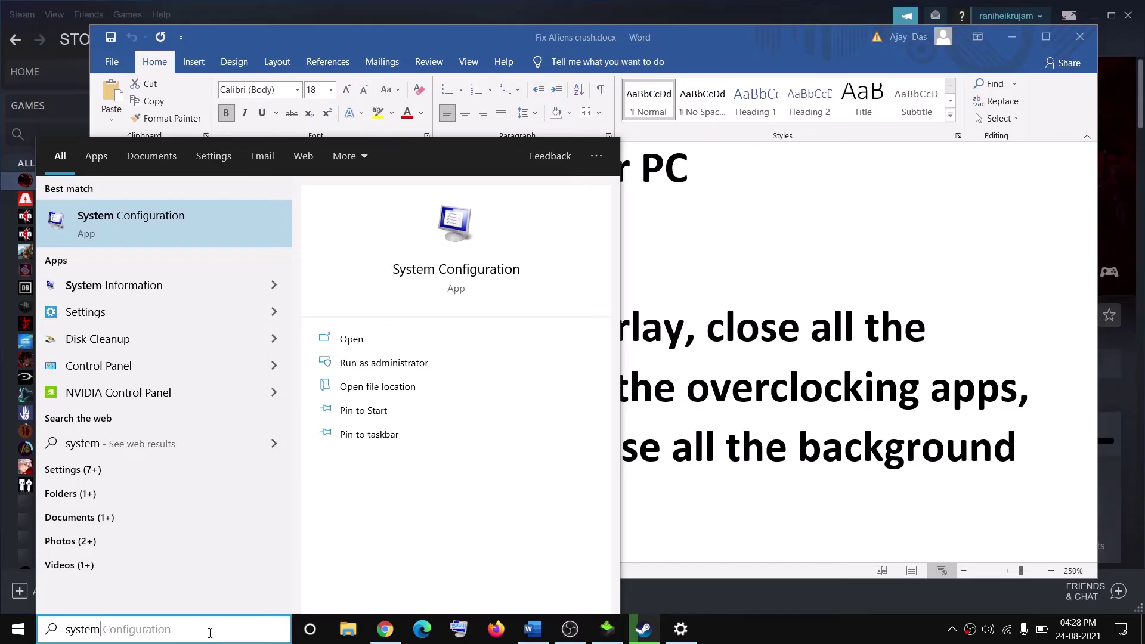
{"action": "key", "text": "Right"}
{"action": "left_click", "coordinate": [163, 223]}
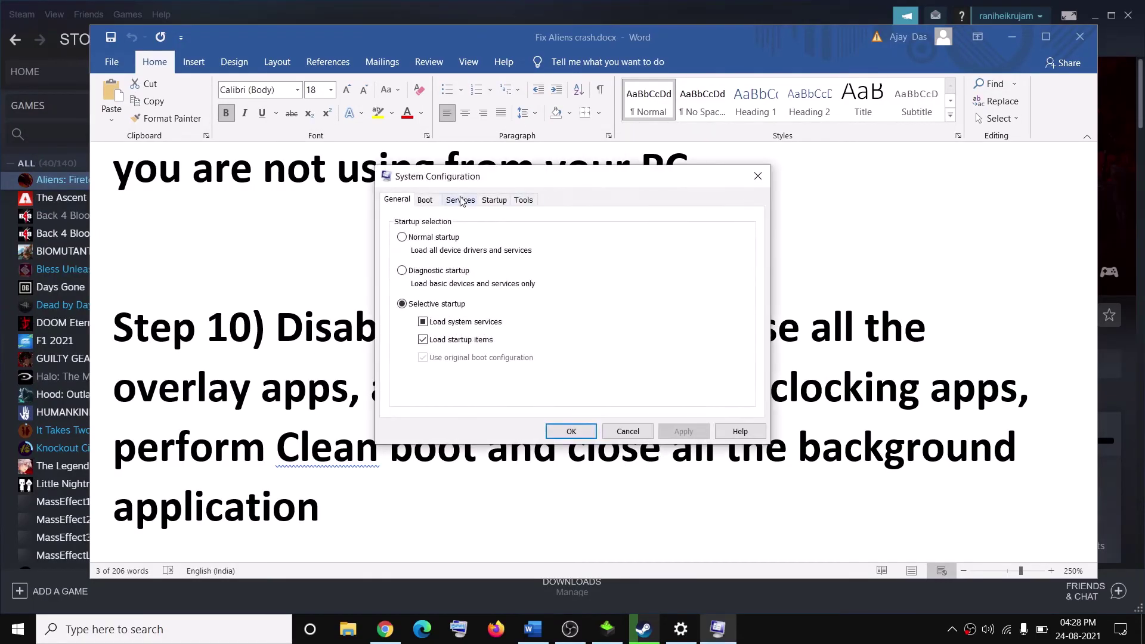
{"action": "left_click", "coordinate": [461, 200]}
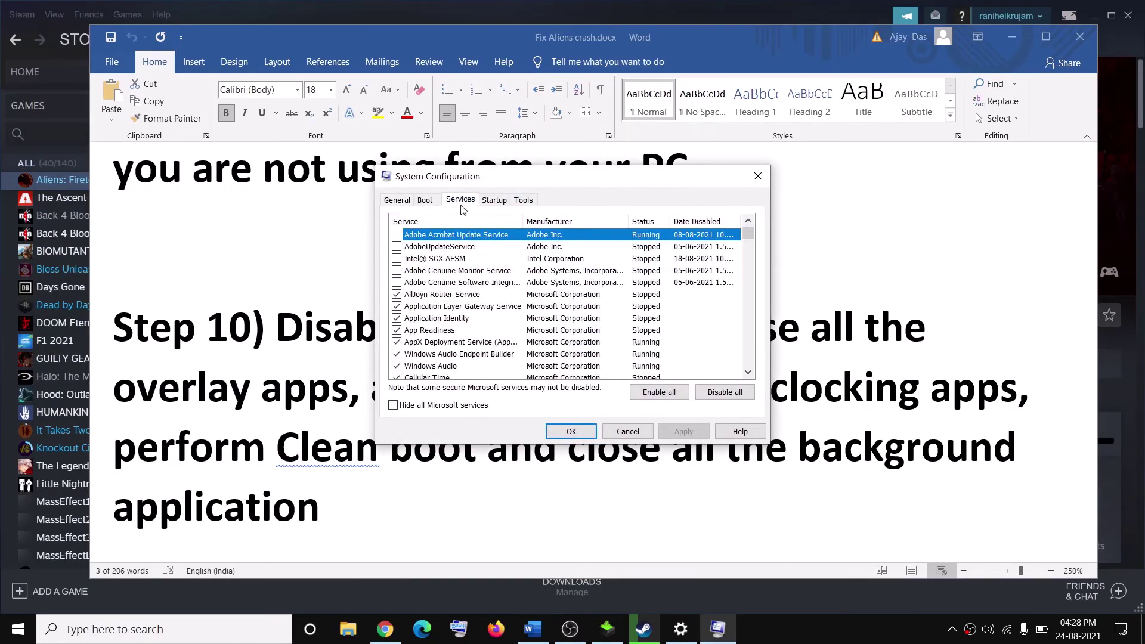
{"action": "left_click", "coordinate": [400, 409]}
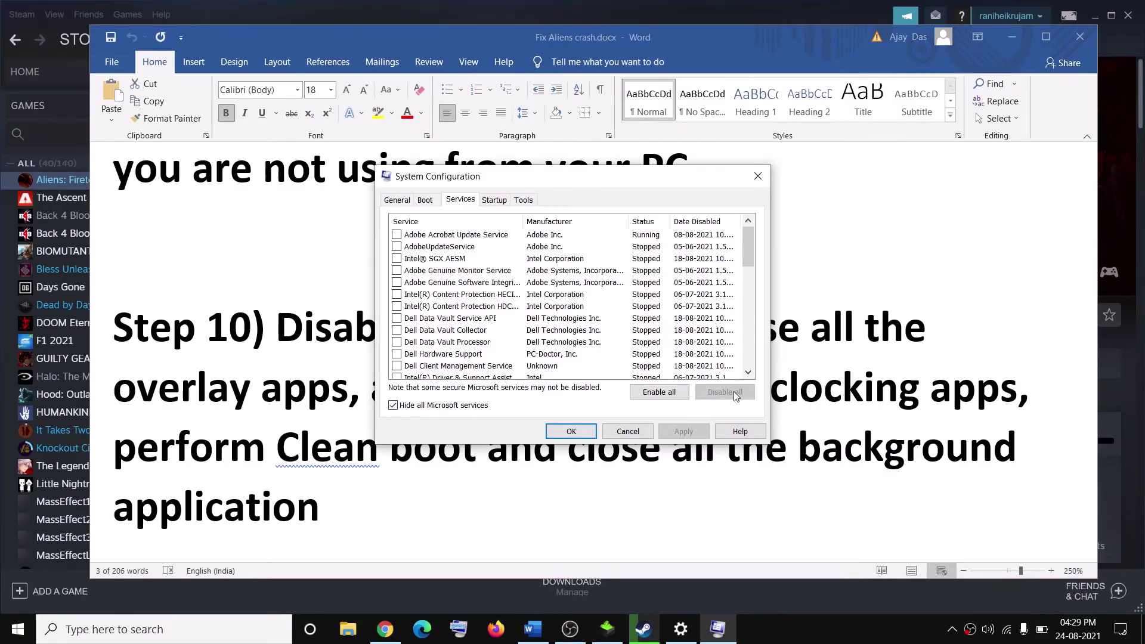
{"action": "left_click", "coordinate": [564, 428]}
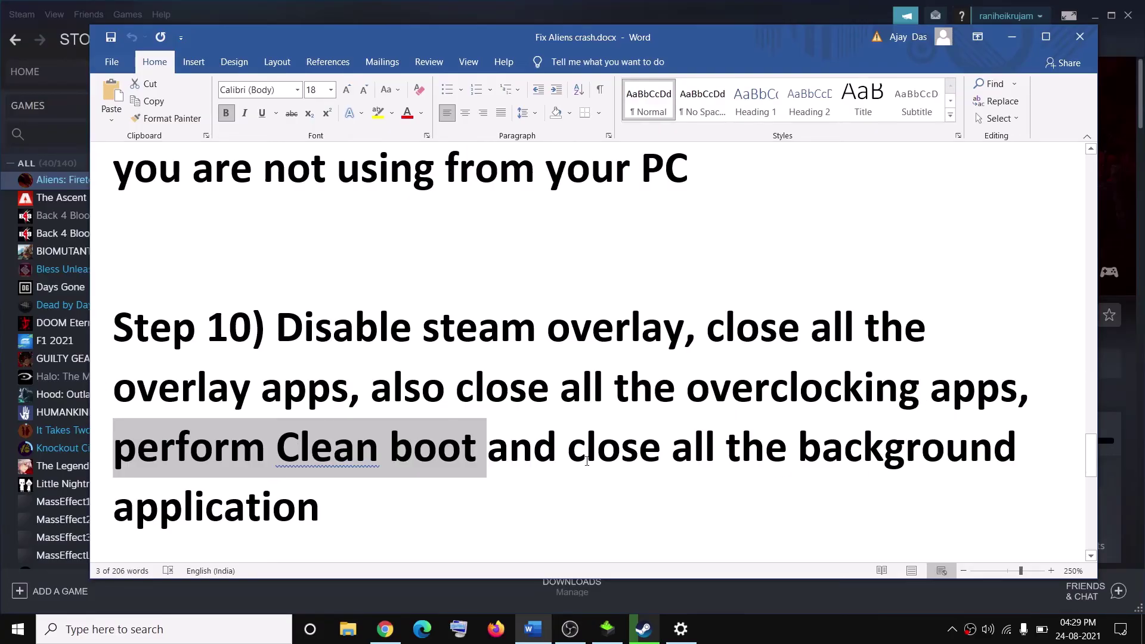
Highlight the clean boot and close-background-applications advice in the Word guide
{"action": "left_click_drag", "start_coordinate": [587, 461], "coordinate": [1024, 457]}
{"action": "left_click_drag", "start_coordinate": [671, 454], "coordinate": [281, 453]}
{"action": "left_click_drag", "start_coordinate": [570, 453], "coordinate": [356, 503]}
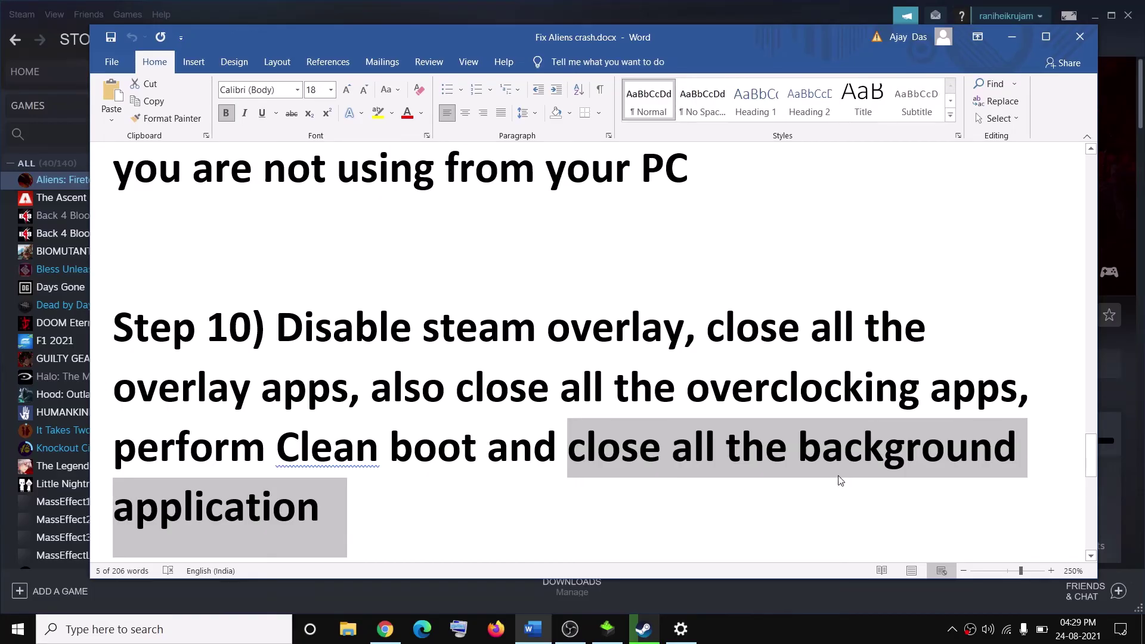
Set 'Let apps run in the background' to Off on the Background apps settings page, then close Settings
{"action": "left_click", "coordinate": [17, 629]}
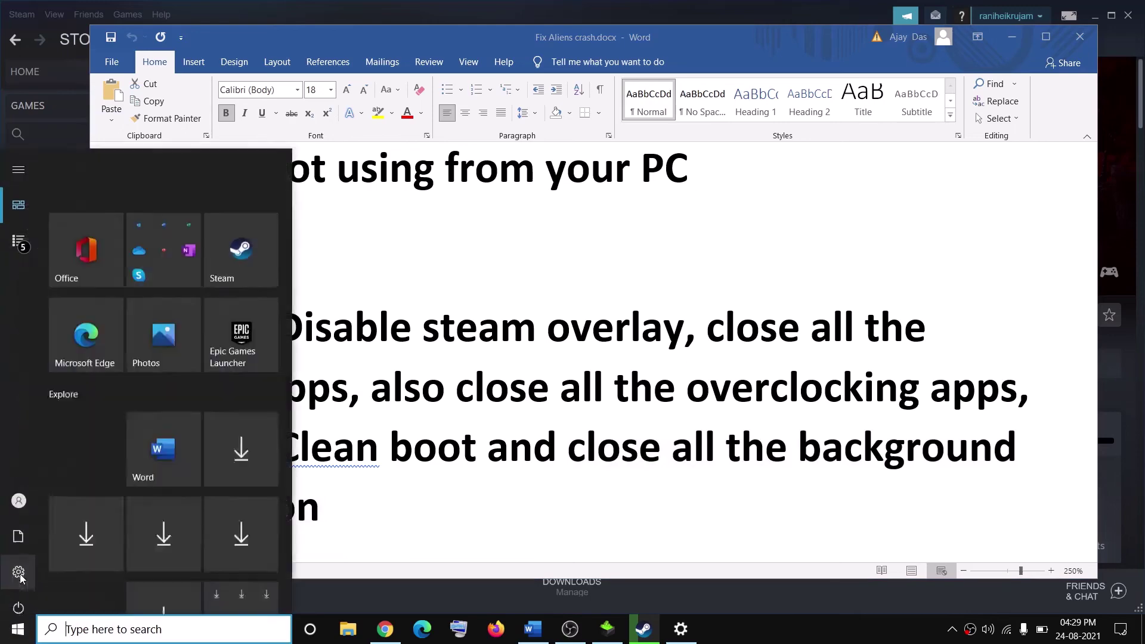
{"action": "left_click", "coordinate": [20, 574]}
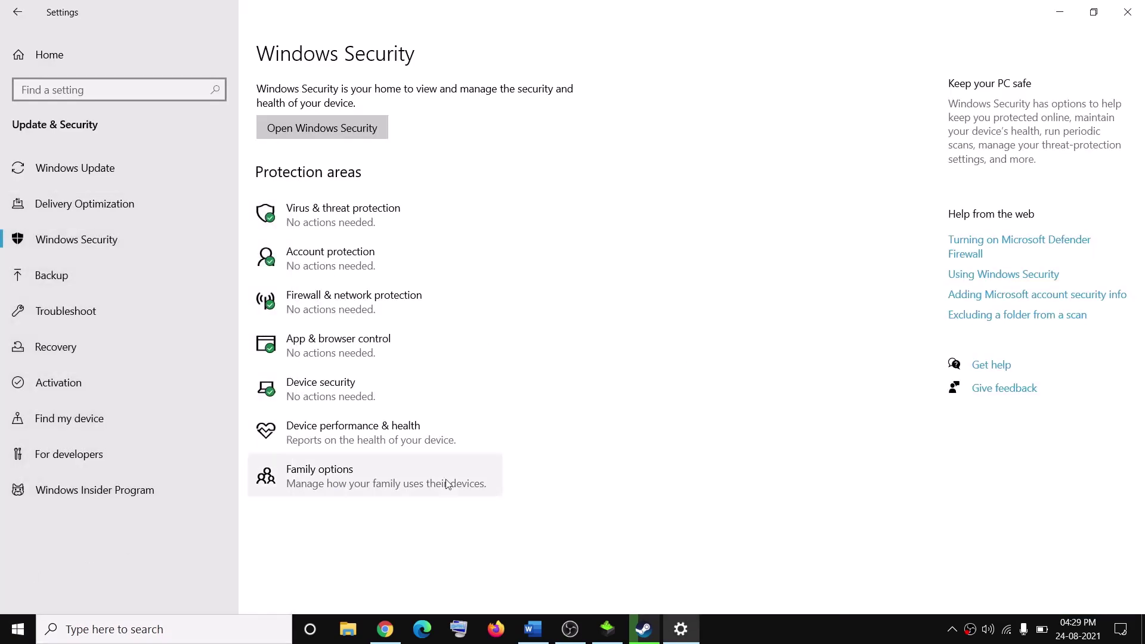
{"action": "left_click", "coordinate": [48, 60]}
{"action": "type", "text": "back"}
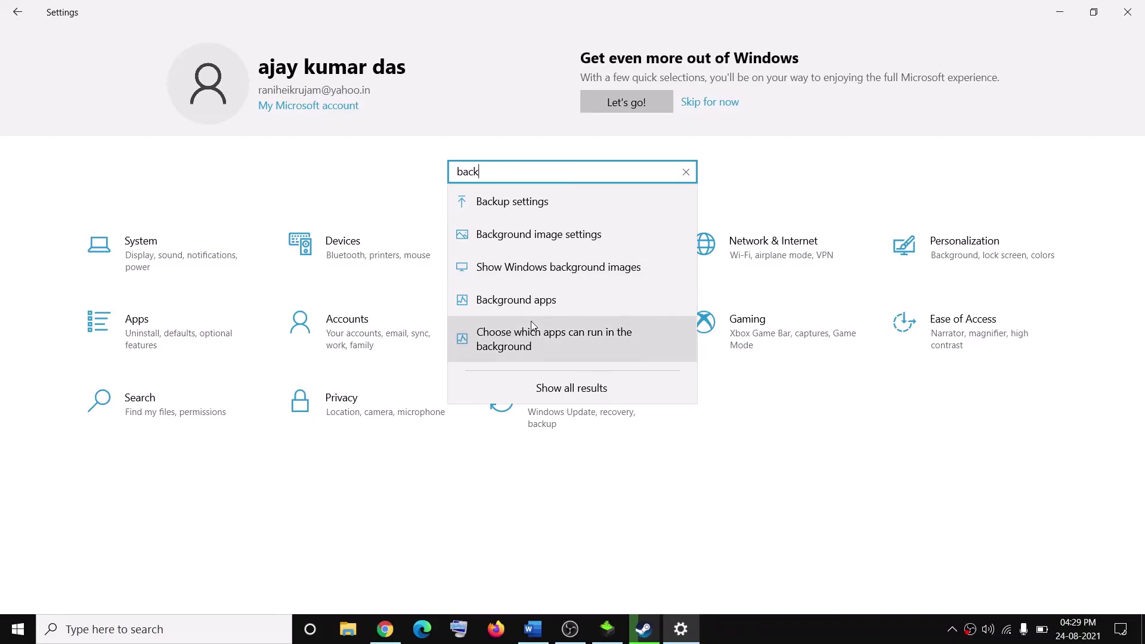
{"action": "left_click", "coordinate": [582, 295]}
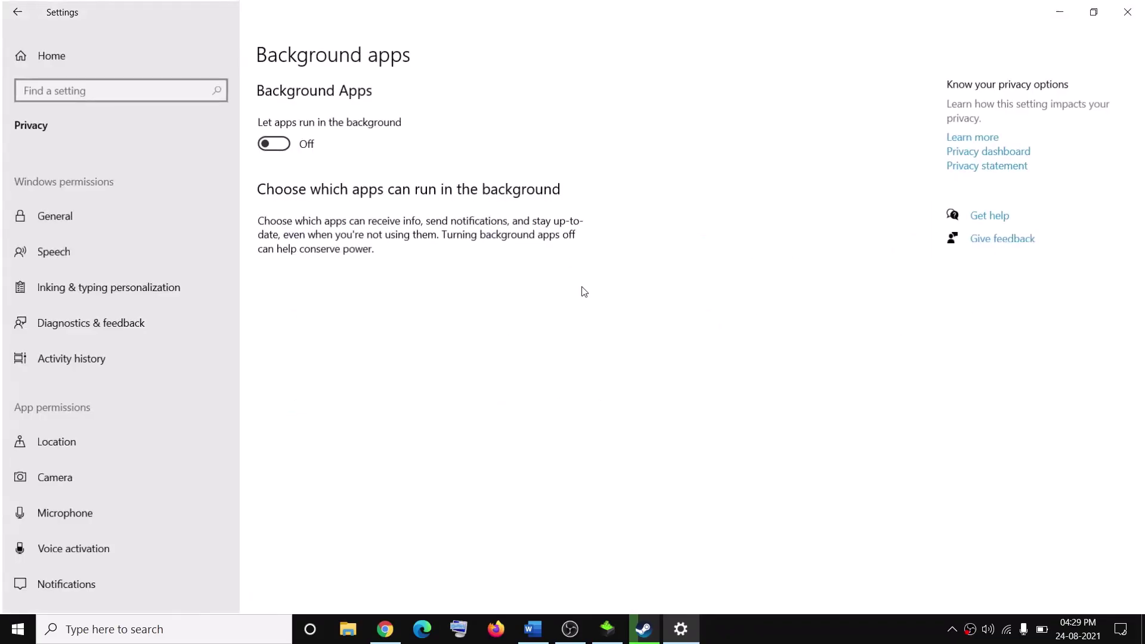
{"action": "left_click", "coordinate": [273, 144]}
{"action": "left_click", "coordinate": [273, 143]}
{"action": "left_click", "coordinate": [1129, 22]}
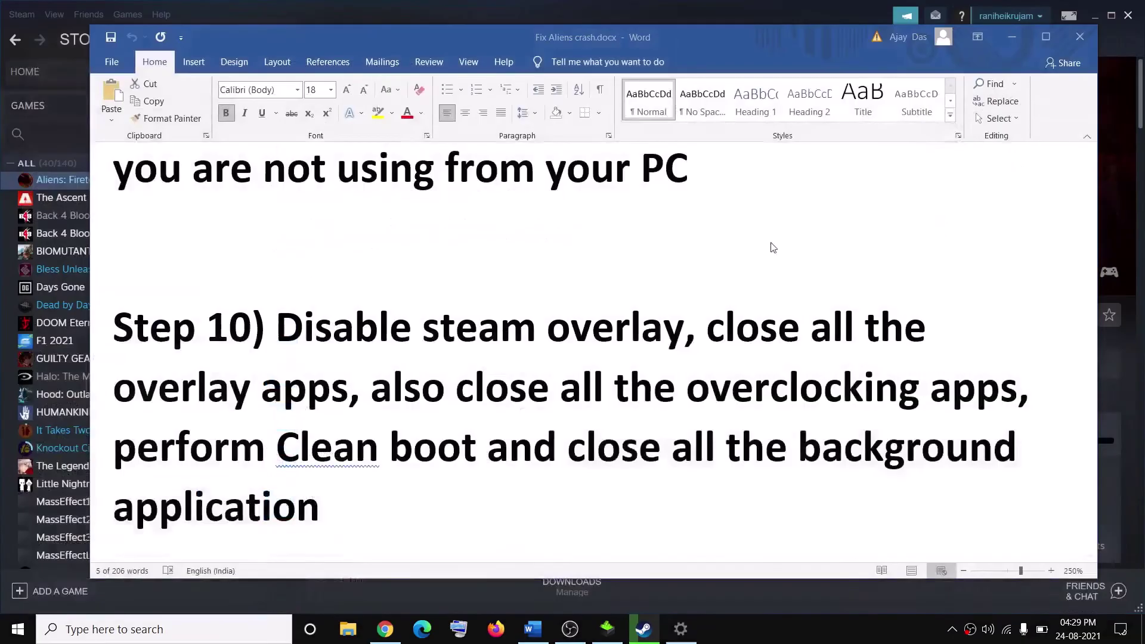
Mark the Step 11 advice about updating Windows in the guide
{"action": "scroll", "coordinate": [434, 460], "scroll_direction": "down", "scroll_amount": 6}
{"action": "scroll", "coordinate": [378, 417], "scroll_direction": "up", "scroll_amount": 2}
{"action": "left_click_drag", "start_coordinate": [277, 486], "coordinate": [837, 493]}
Start a Windows Update check for updates, then minimize Settings
{"action": "left_click", "coordinate": [17, 630]}
{"action": "left_click", "coordinate": [20, 560]}
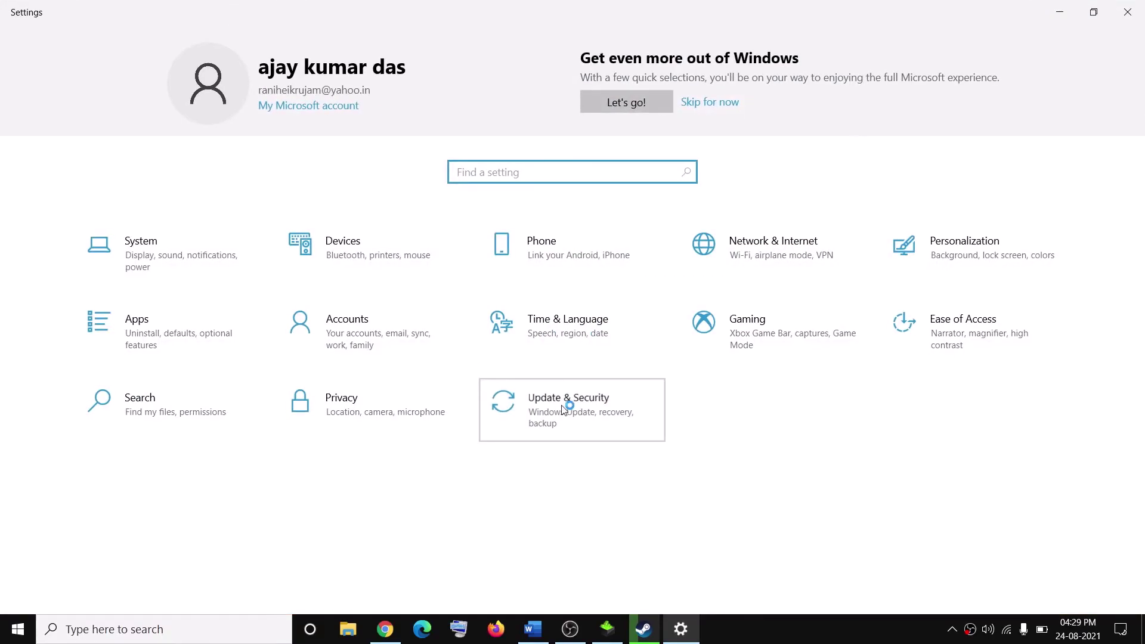
{"action": "left_click", "coordinate": [567, 405]}
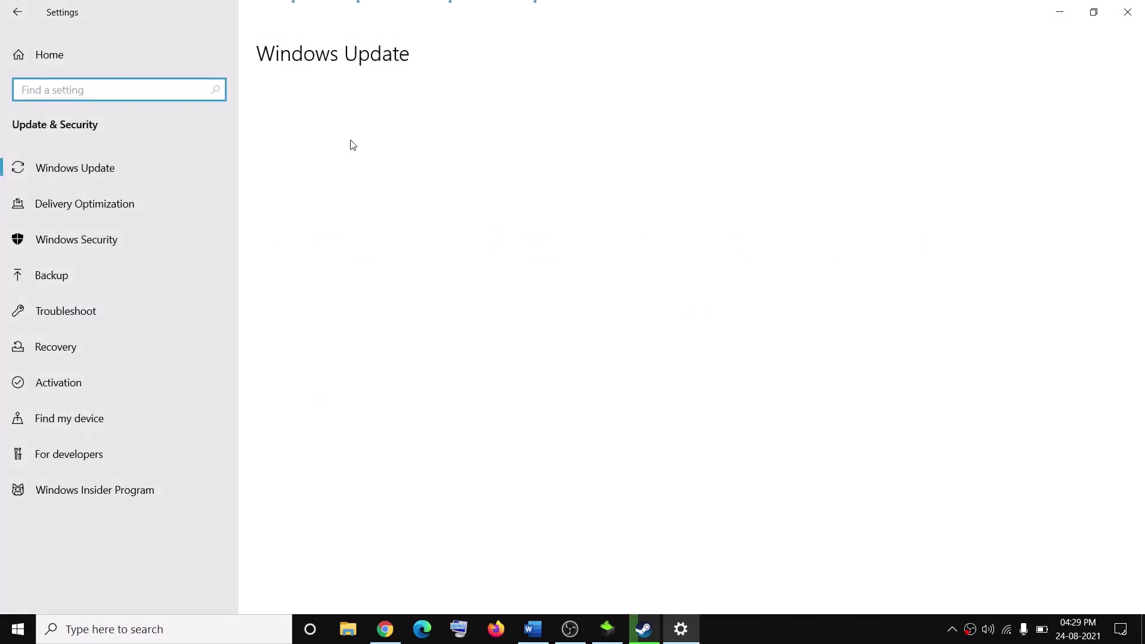
{"action": "left_click", "coordinate": [284, 149]}
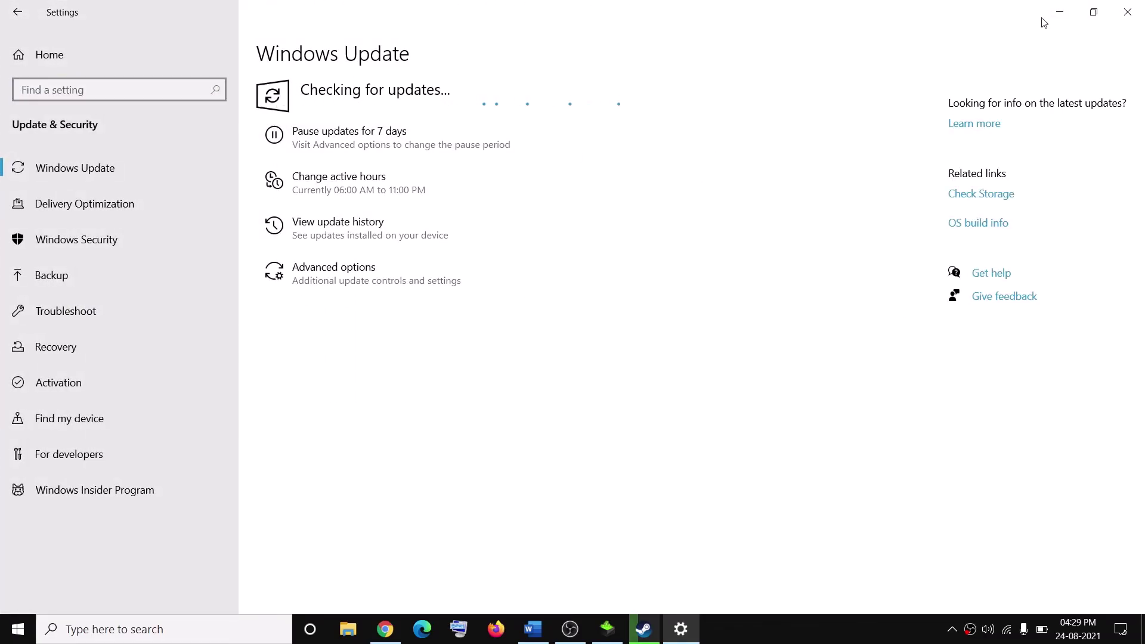
{"action": "left_click", "coordinate": [1060, 19]}
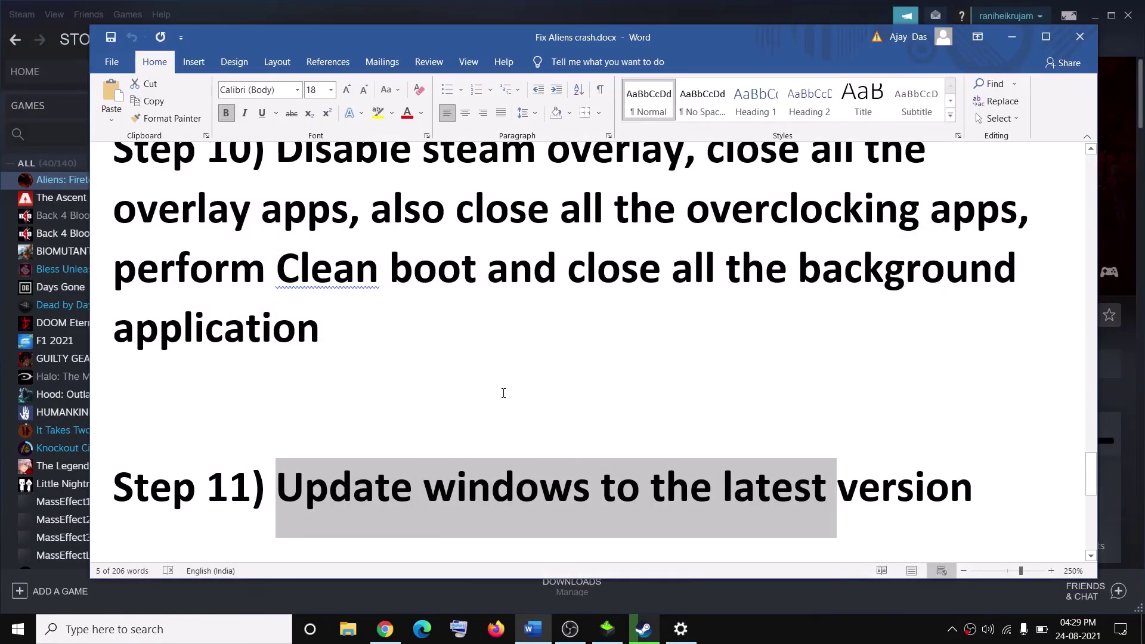
Mark the Step 12 advice, then verify Aliens: Fireteam Elite game file integrity from Steam's Local Files properties
{"action": "scroll", "coordinate": [504, 393], "scroll_direction": "down", "scroll_amount": 4}
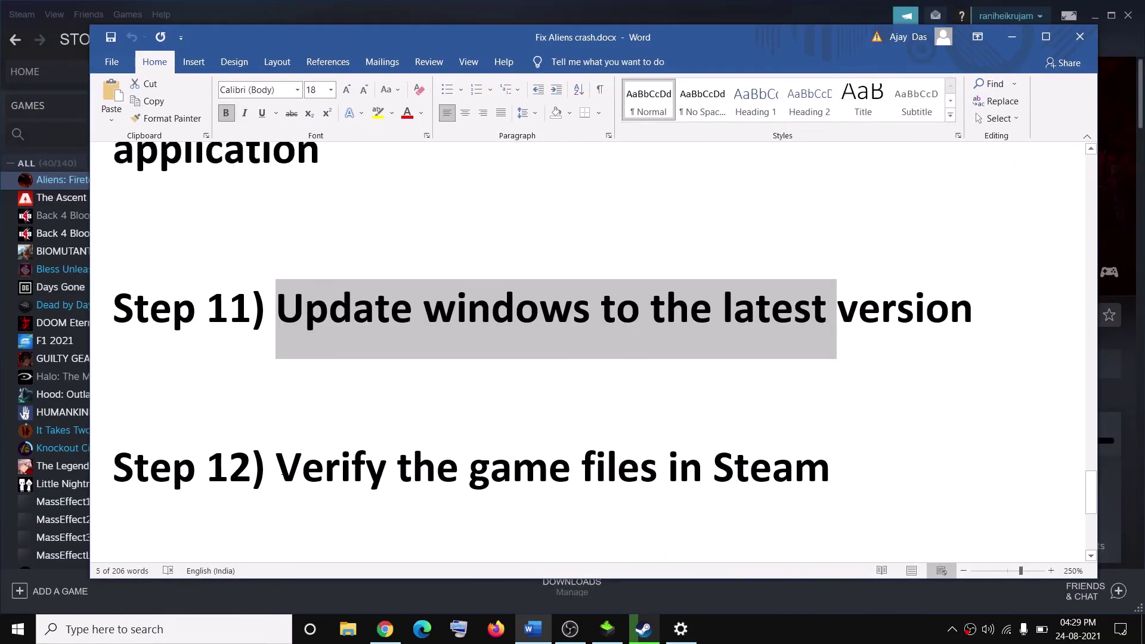
{"action": "left_click_drag", "start_coordinate": [278, 475], "coordinate": [830, 476]}
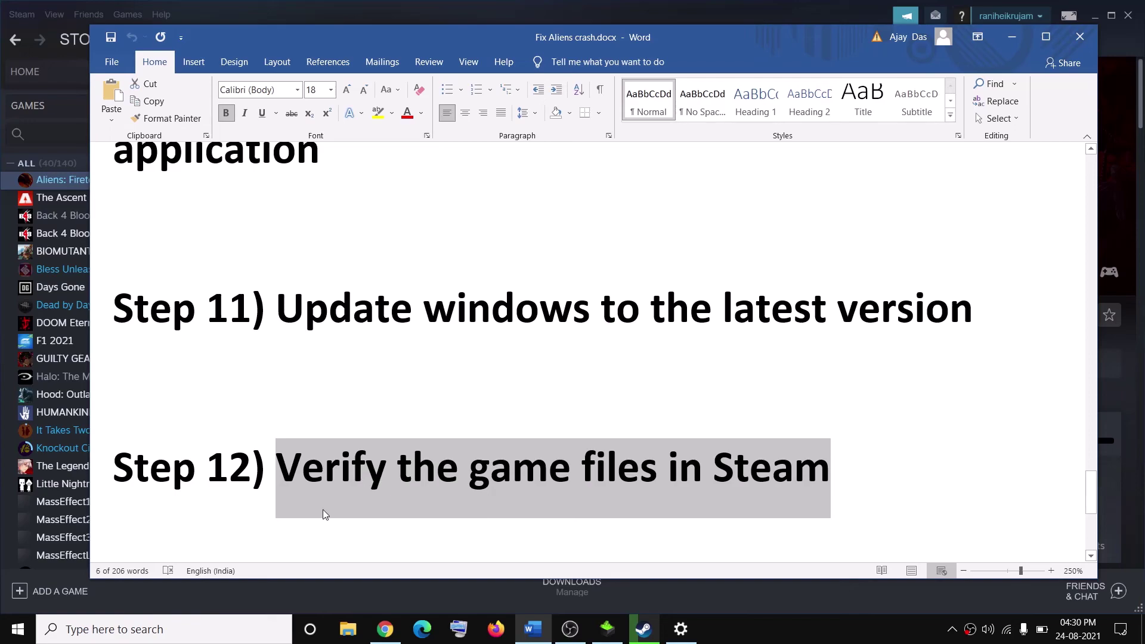
{"action": "left_click", "coordinate": [1012, 36]}
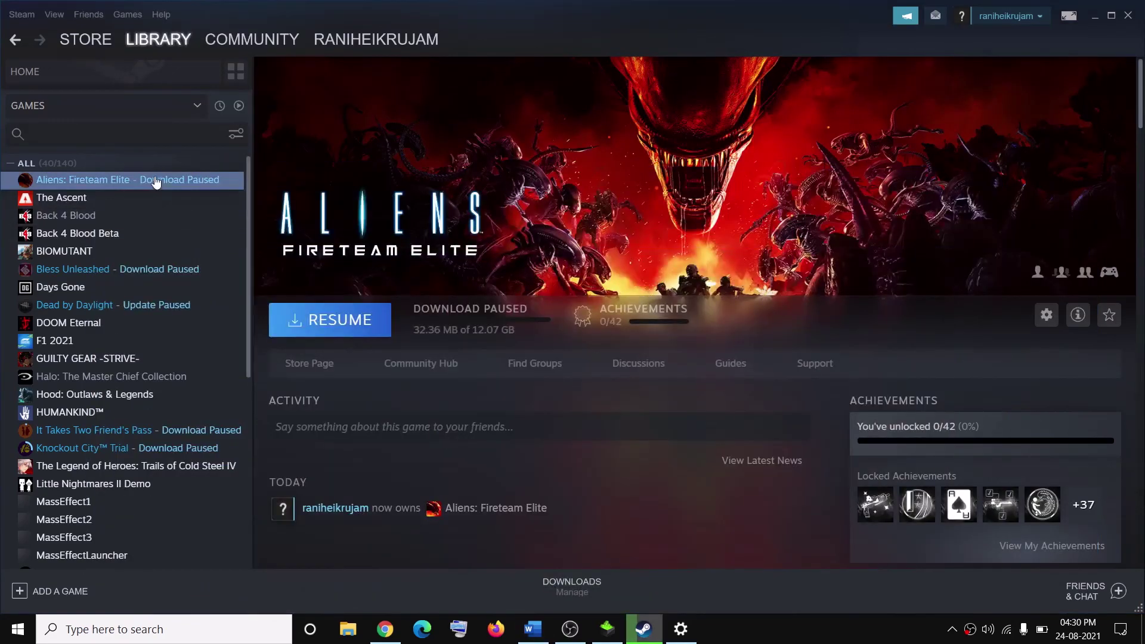
{"action": "right_click", "coordinate": [156, 182]}
{"action": "left_click", "coordinate": [187, 265]}
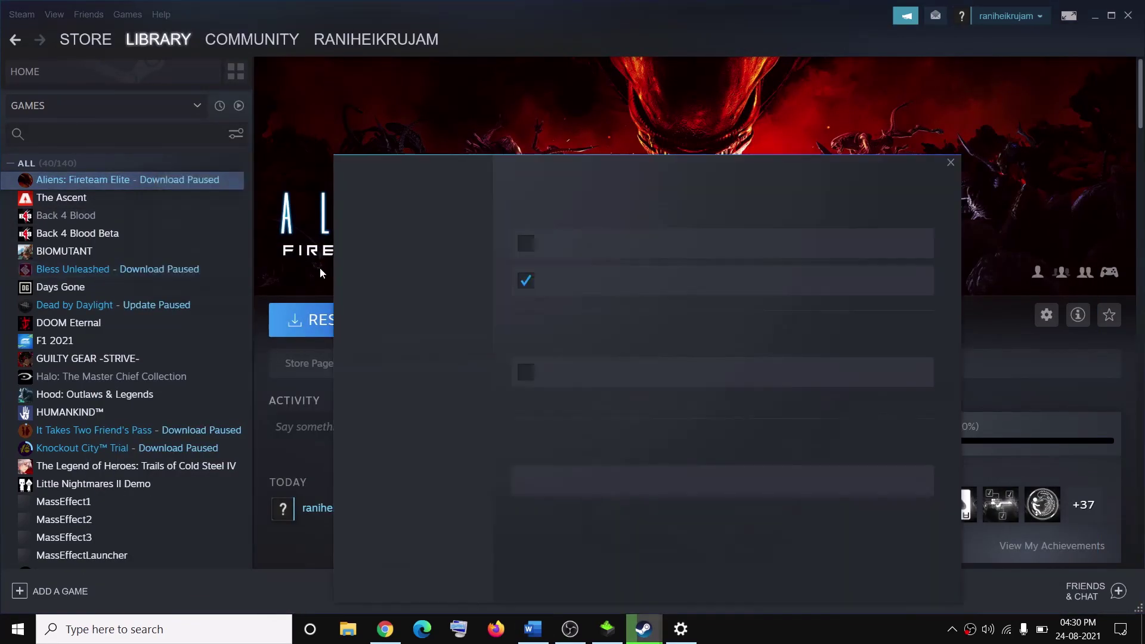
{"action": "left_click", "coordinate": [391, 266]}
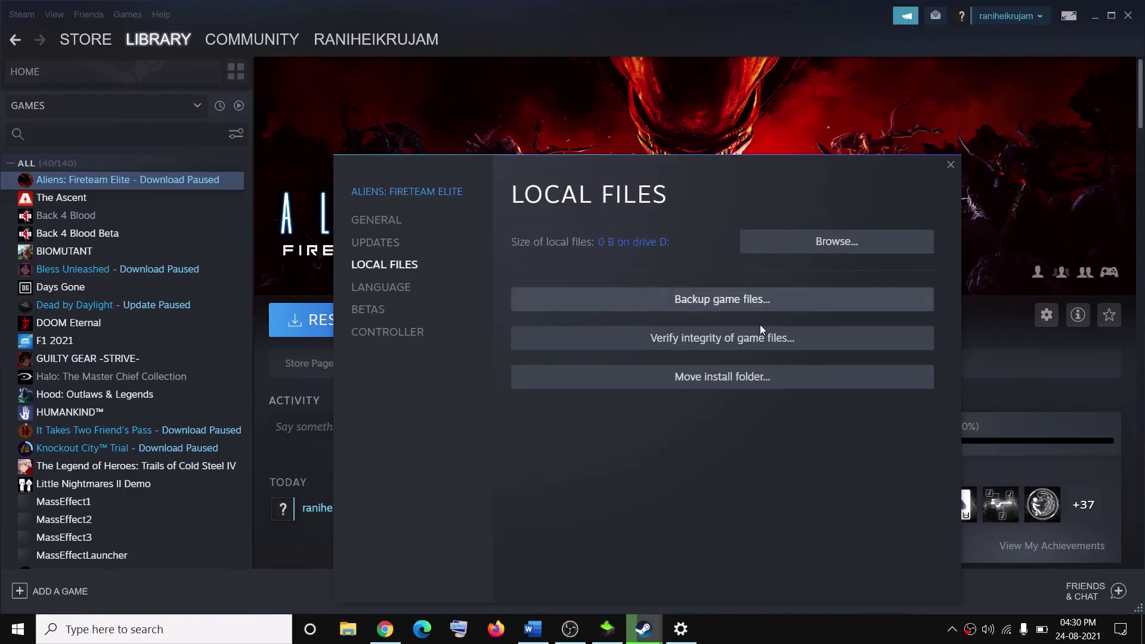
{"action": "left_click", "coordinate": [722, 339]}
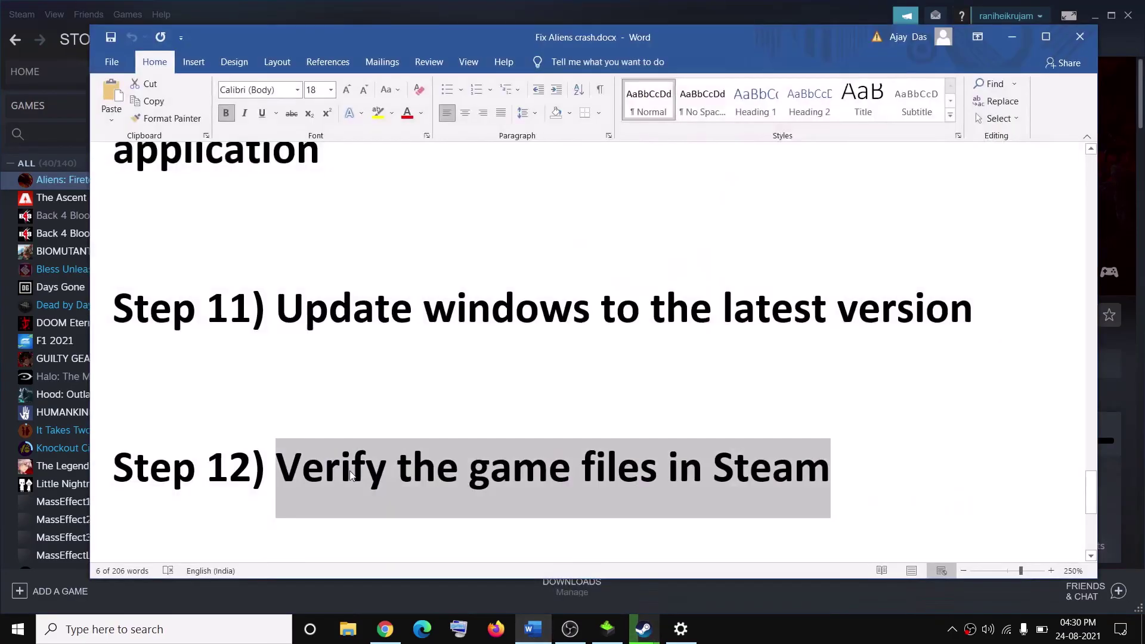
{"action": "scroll", "coordinate": [471, 450], "scroll_direction": "down", "scroll_amount": 3}
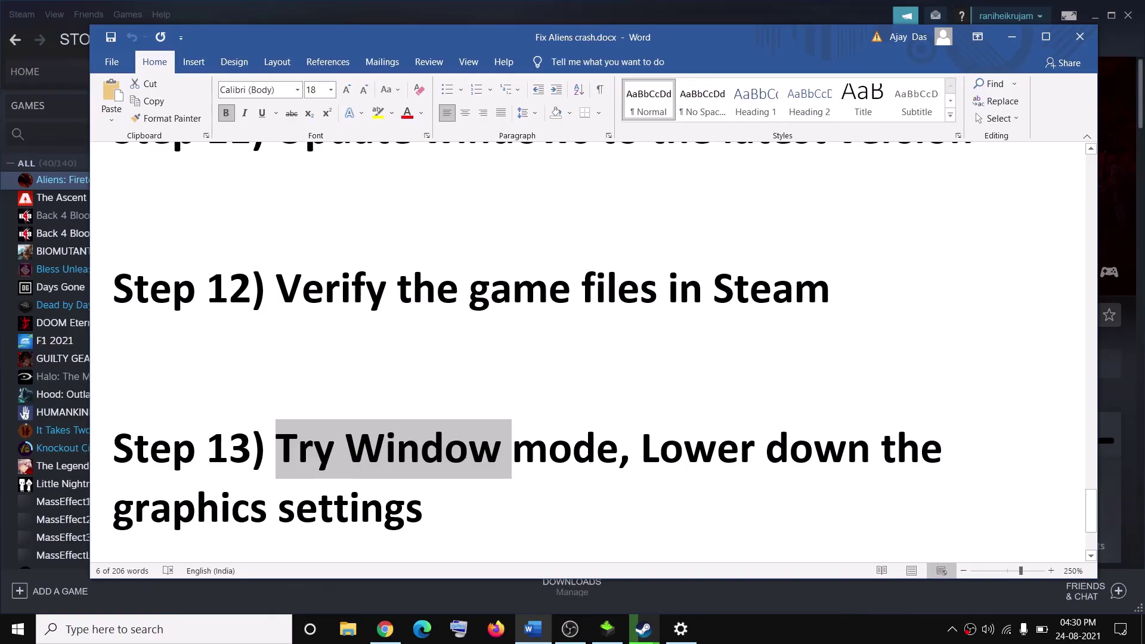
Select 'Lower down the graphics settings' in Step 13 of the guide
{"action": "left_click", "coordinate": [354, 490]}
{"action": "left_click_drag", "start_coordinate": [347, 451], "coordinate": [421, 525]}
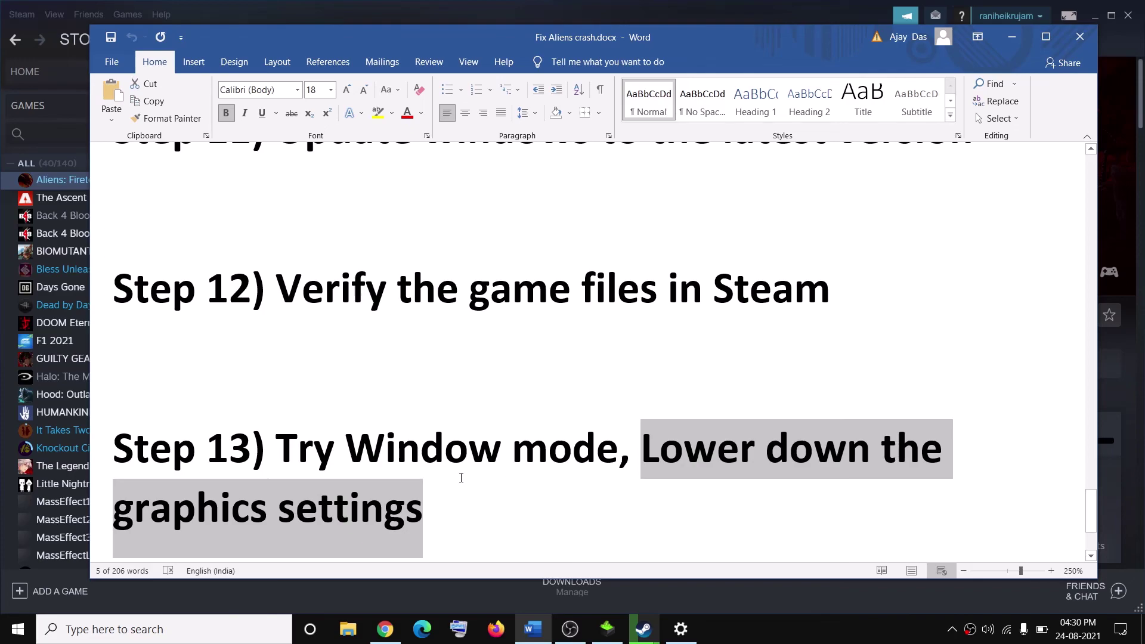
{"action": "scroll", "coordinate": [461, 478], "scroll_direction": "down", "scroll_amount": 3}
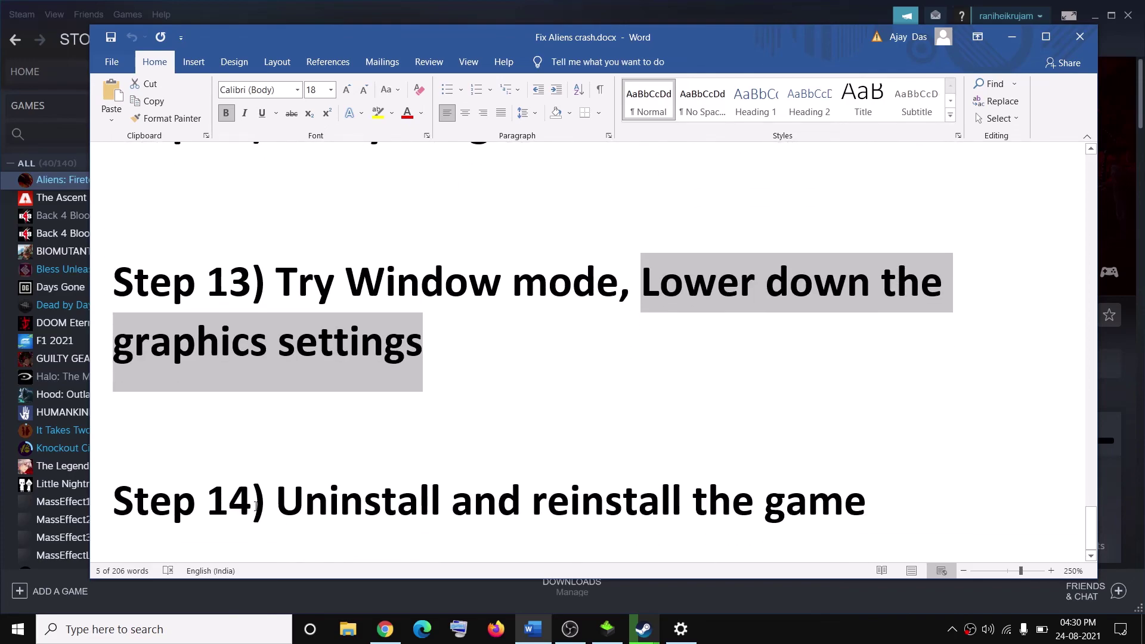
Highlight Step 14's reinstall advice and show the game's Manage > Uninstall option without uninstalling
{"action": "left_click_drag", "start_coordinate": [288, 500], "coordinate": [868, 501]}
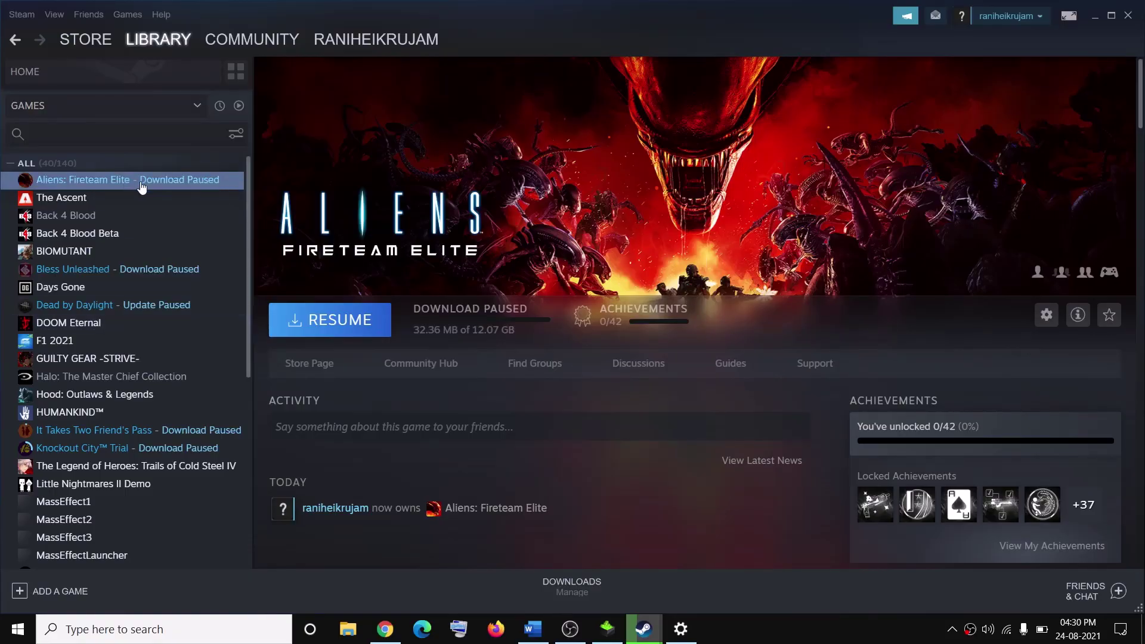
{"action": "right_click", "coordinate": [142, 181]}
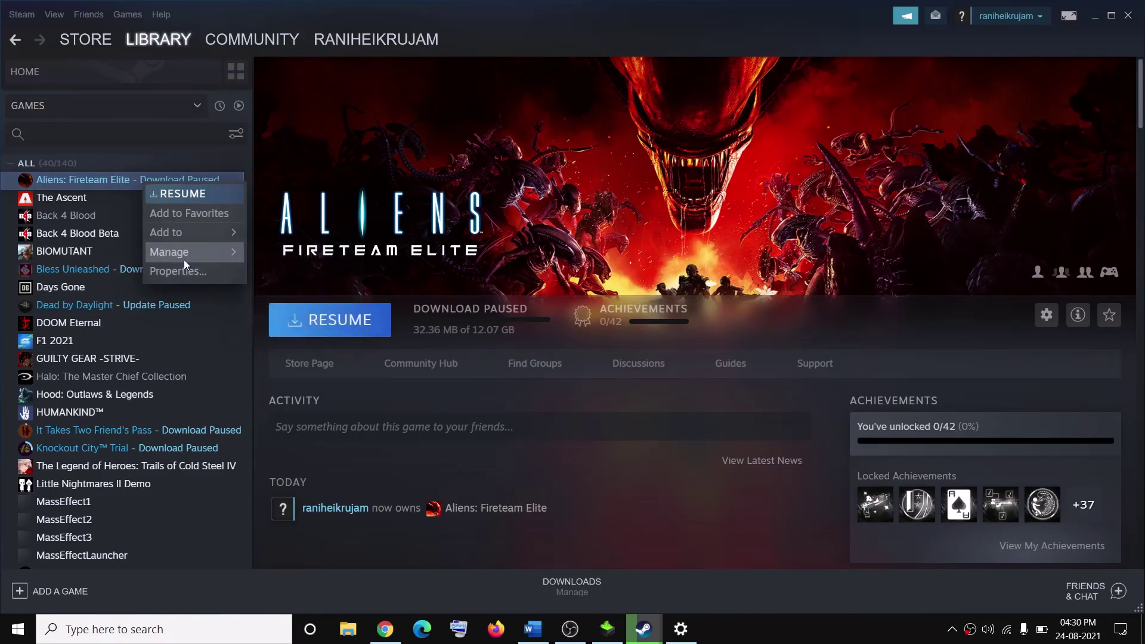
{"action": "mouse_move", "coordinate": [190, 253]}
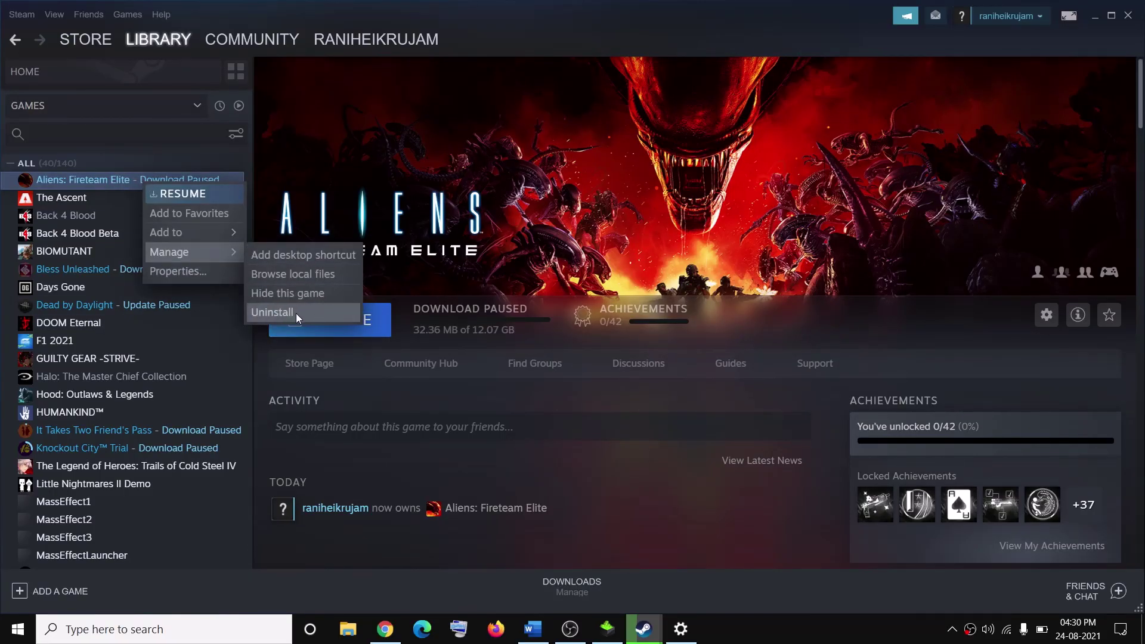
{"action": "left_click", "coordinate": [528, 395]}
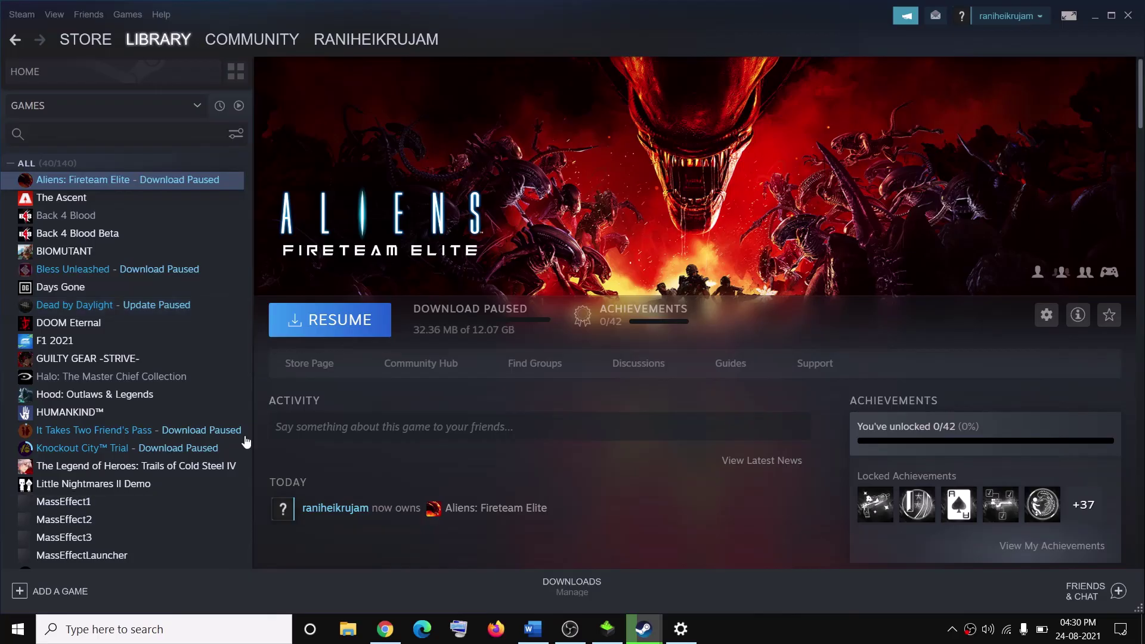
{"action": "left_click", "coordinate": [533, 630]}
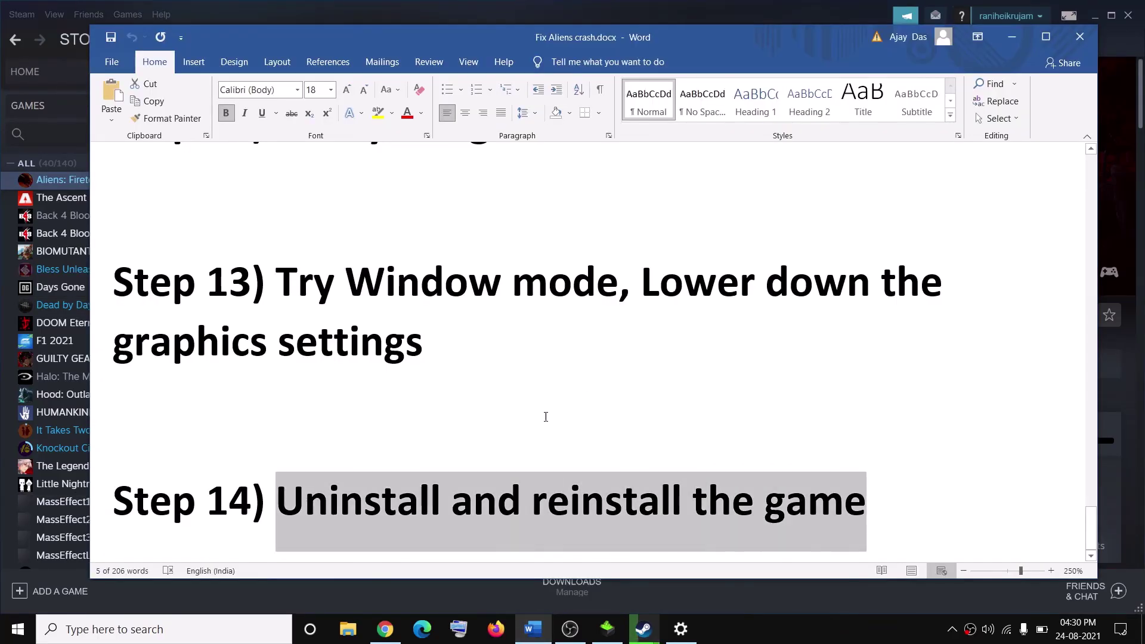
{"action": "left_click", "coordinate": [1107, 251]}
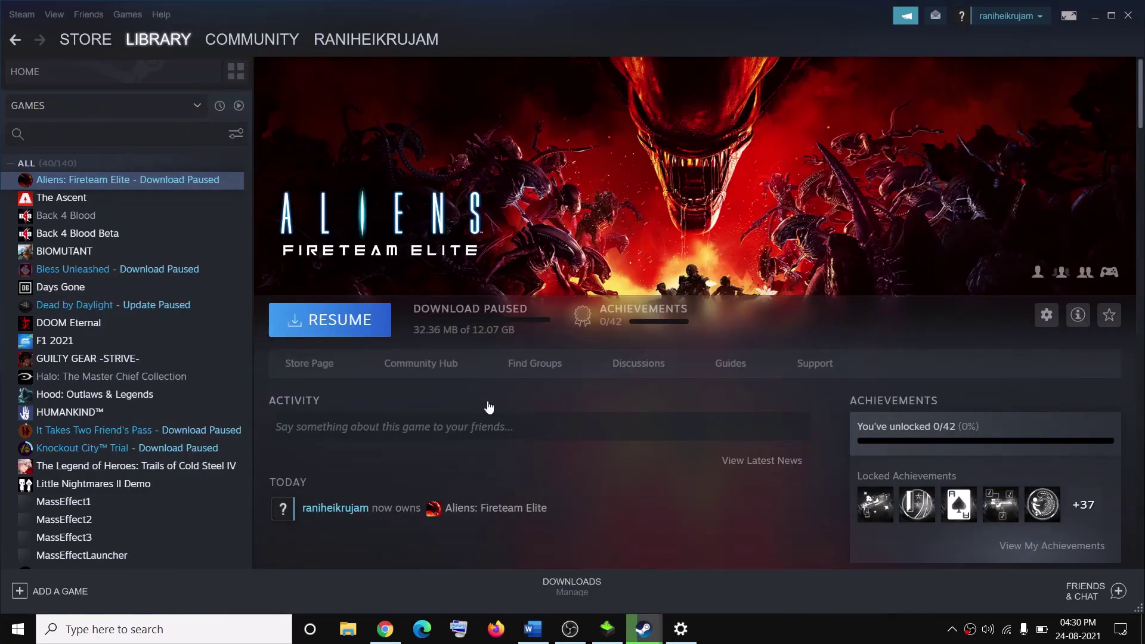